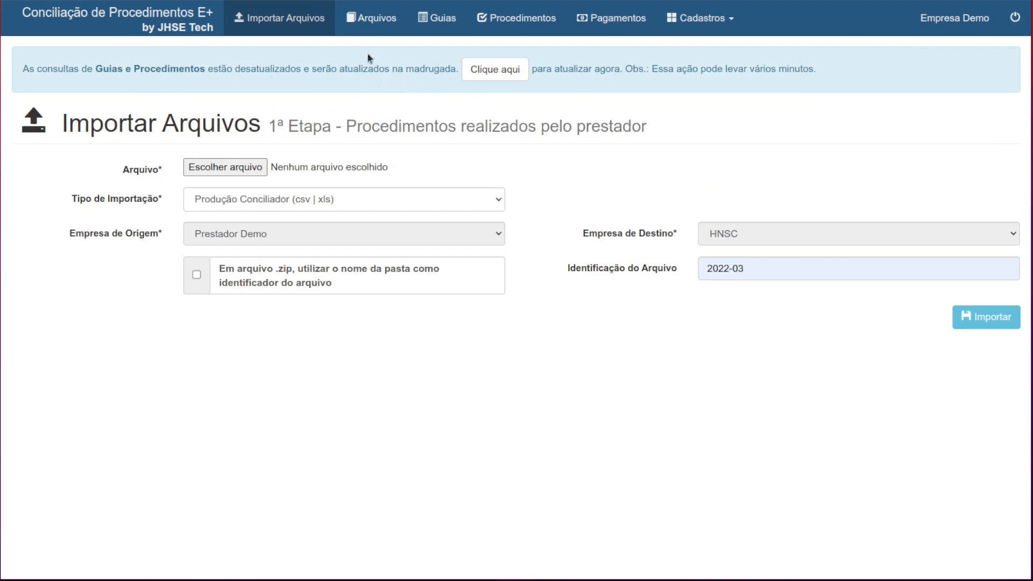
- Check the imported files list, update the Guias and Procedimentos queries immediately, and search all guides without filters
left_click(371, 18)
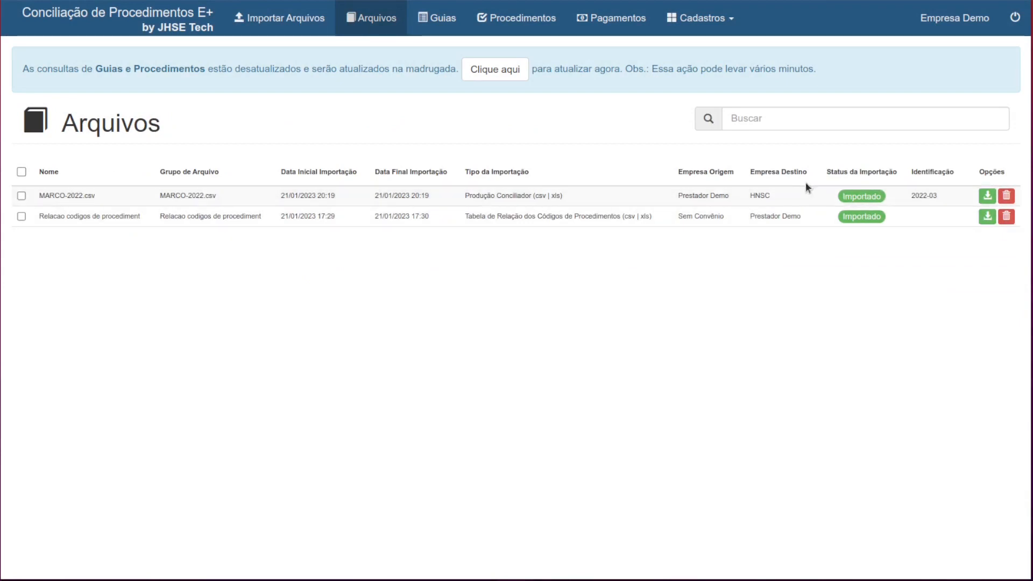
left_click(439, 21)
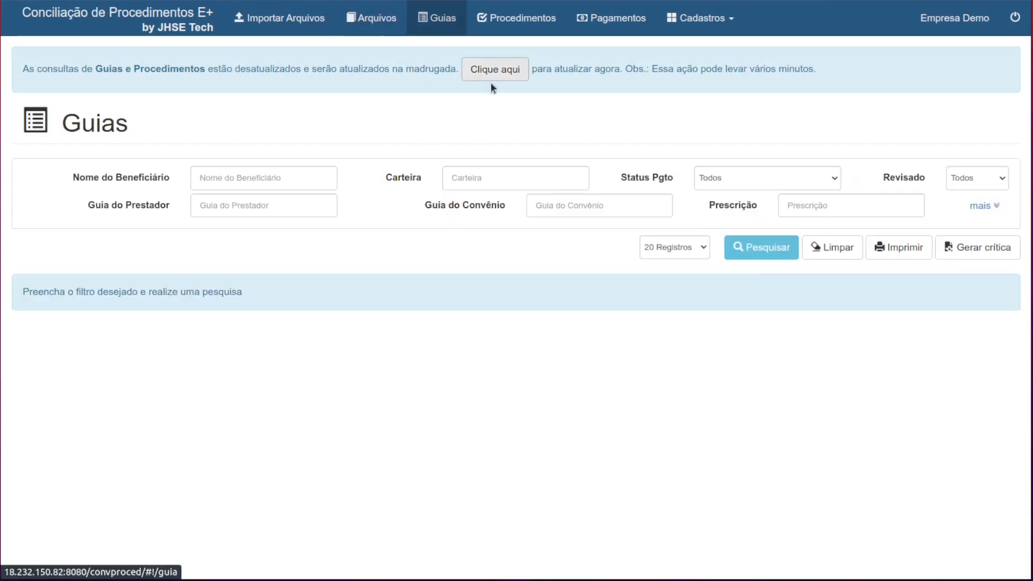
left_click(753, 253)
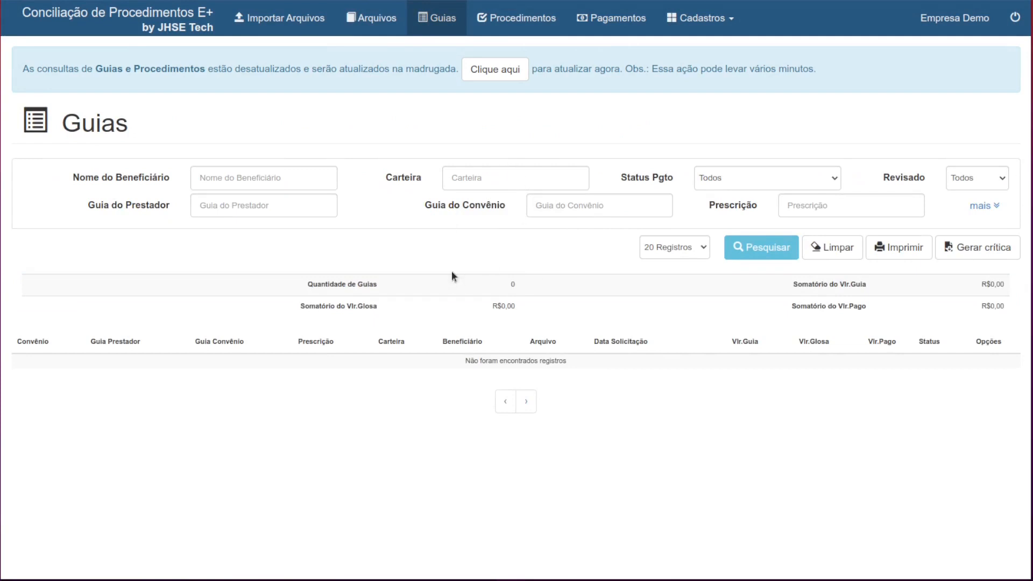
left_click(489, 70)
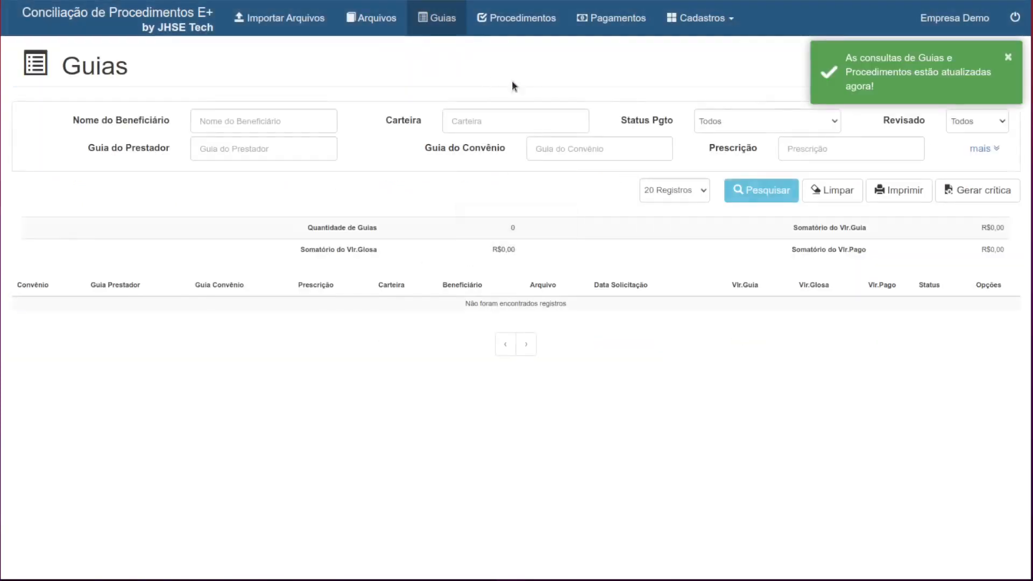
left_click(777, 190)
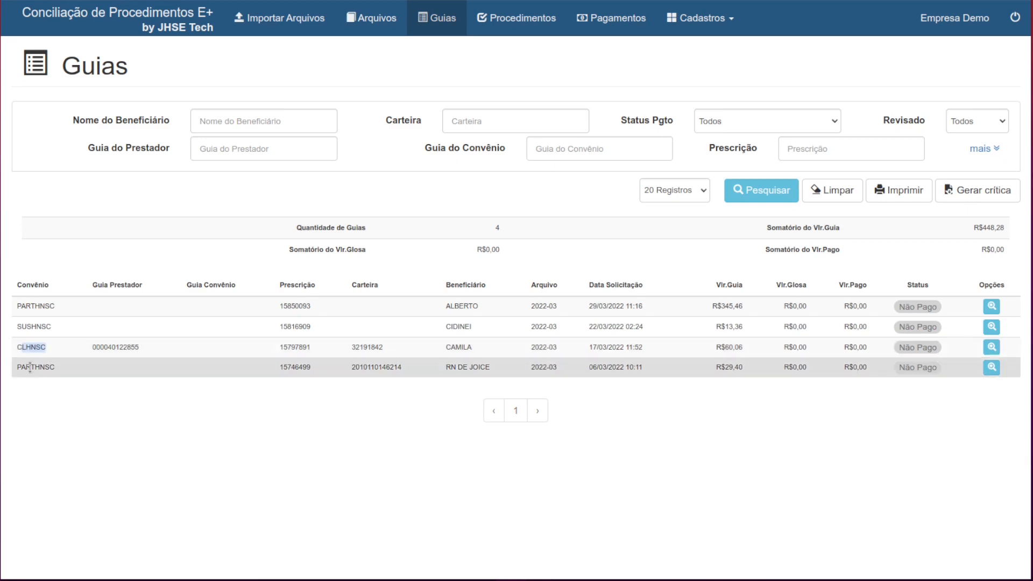
- View the registered Convênios and look through all Procedimentos with an unfiltered search
left_click(690, 24)
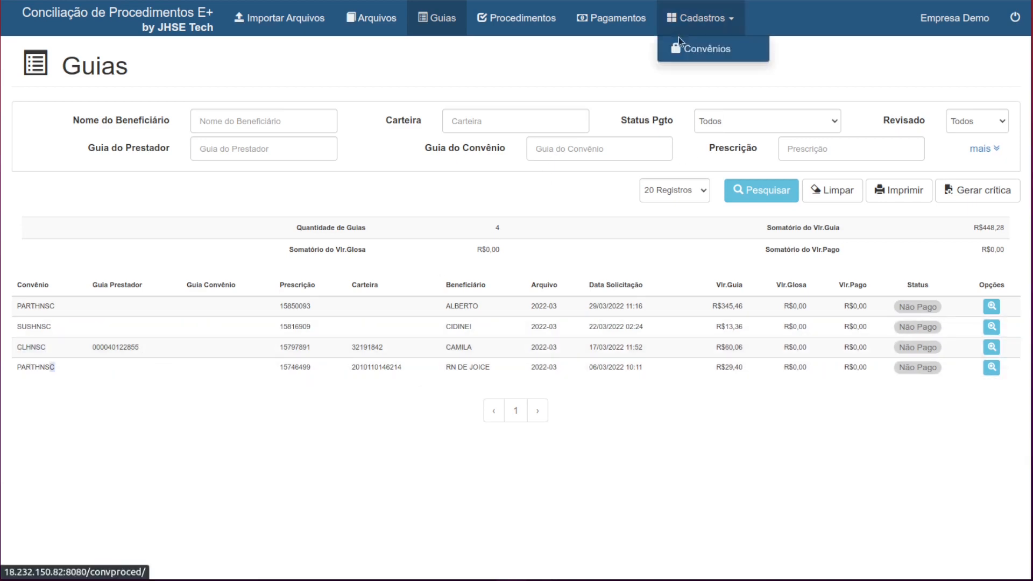
left_click(688, 53)
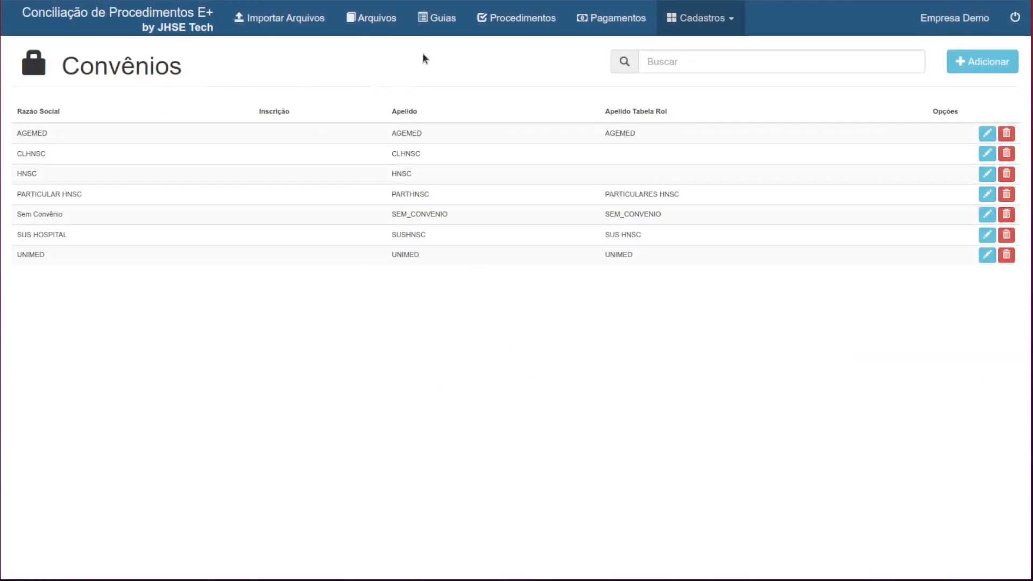
left_click(496, 16)
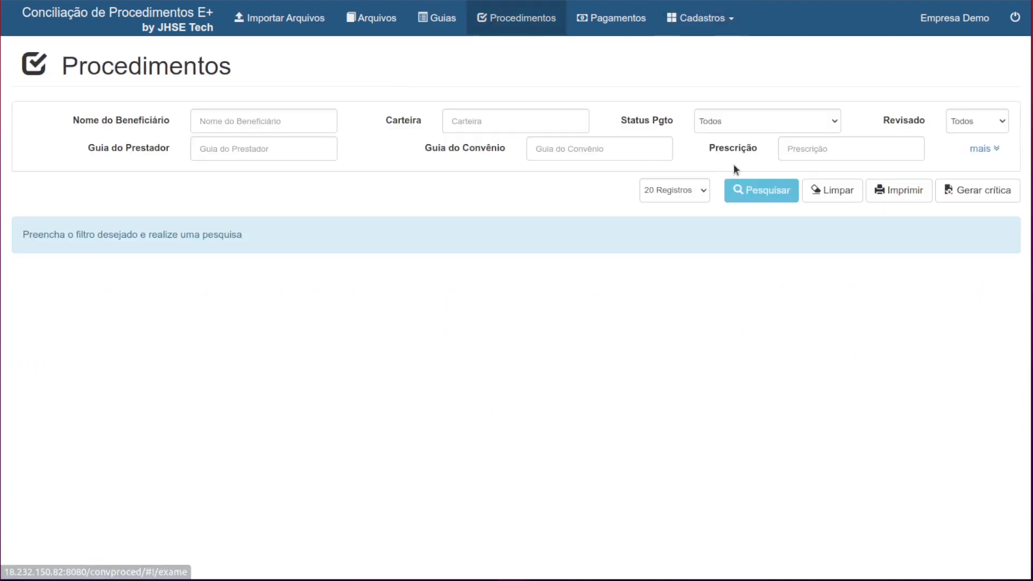
left_click(753, 190)
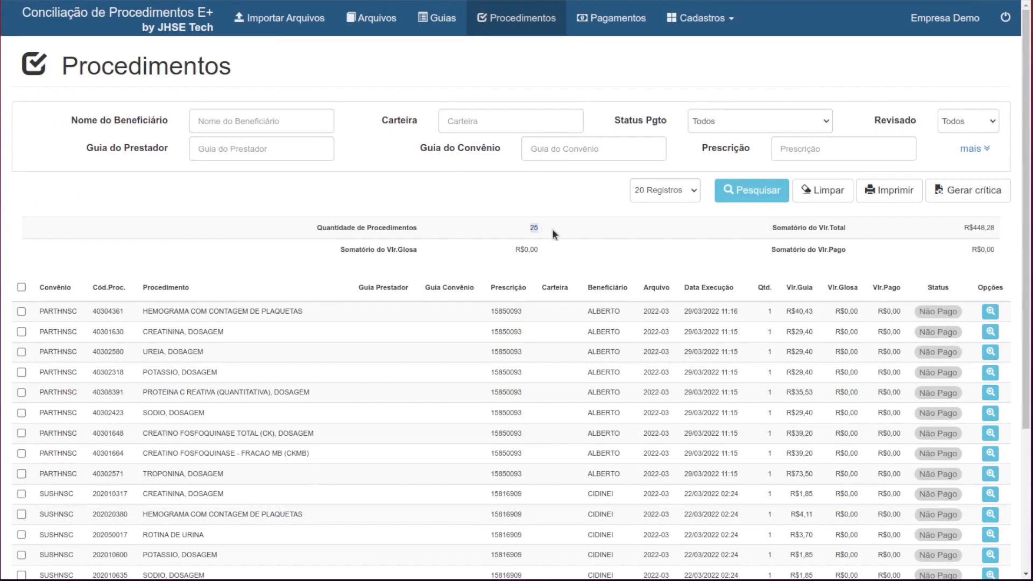
scroll(552, 292, "down", 4)
scroll(535, 302, "up", 4)
- Search all guides and review the details and procedures of the PARTHNSC guide requested on 29/03/2022, closing it when done
left_click(435, 12)
left_click(742, 191)
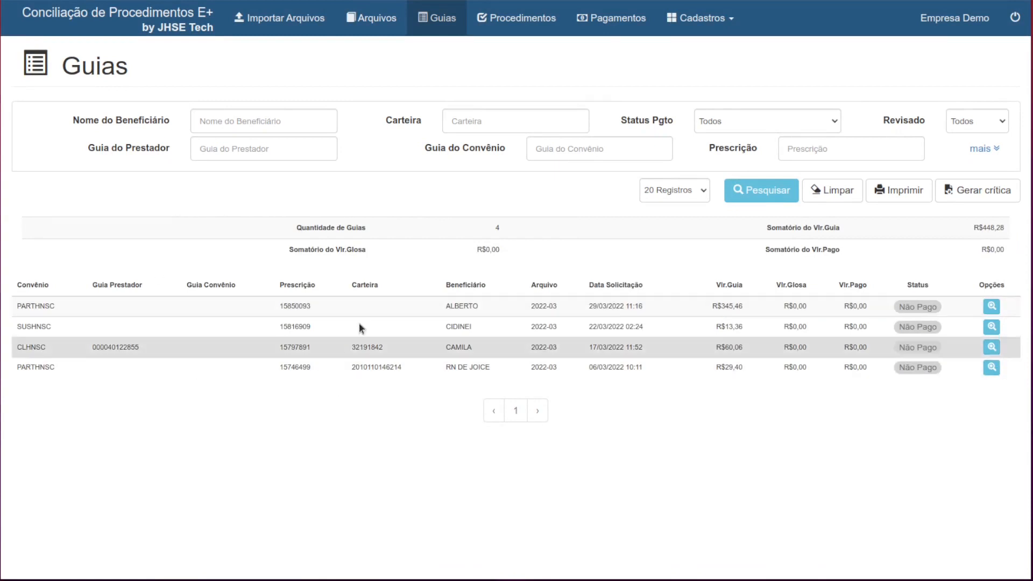
left_click(992, 306)
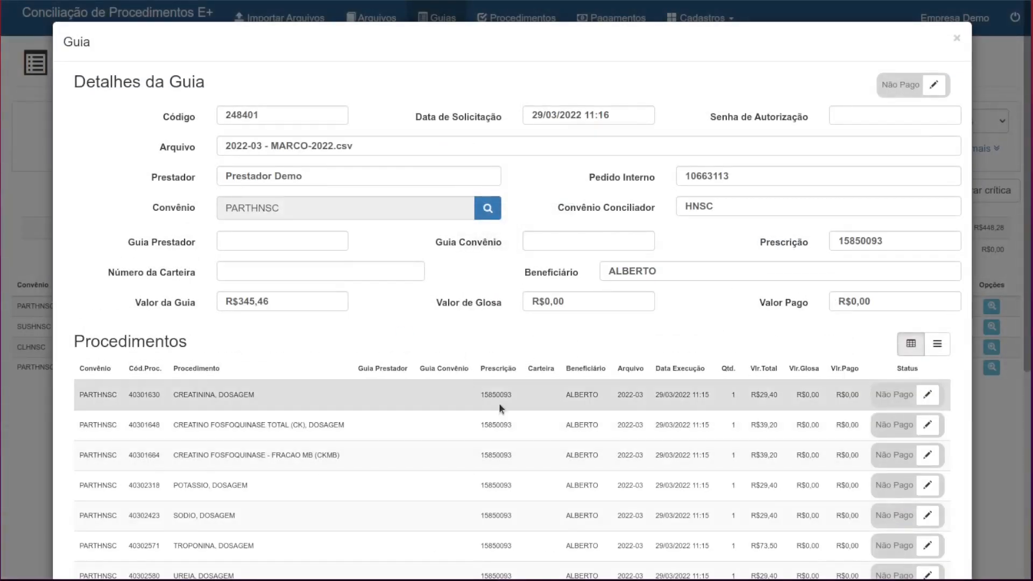
scroll(696, 360, "down", 4)
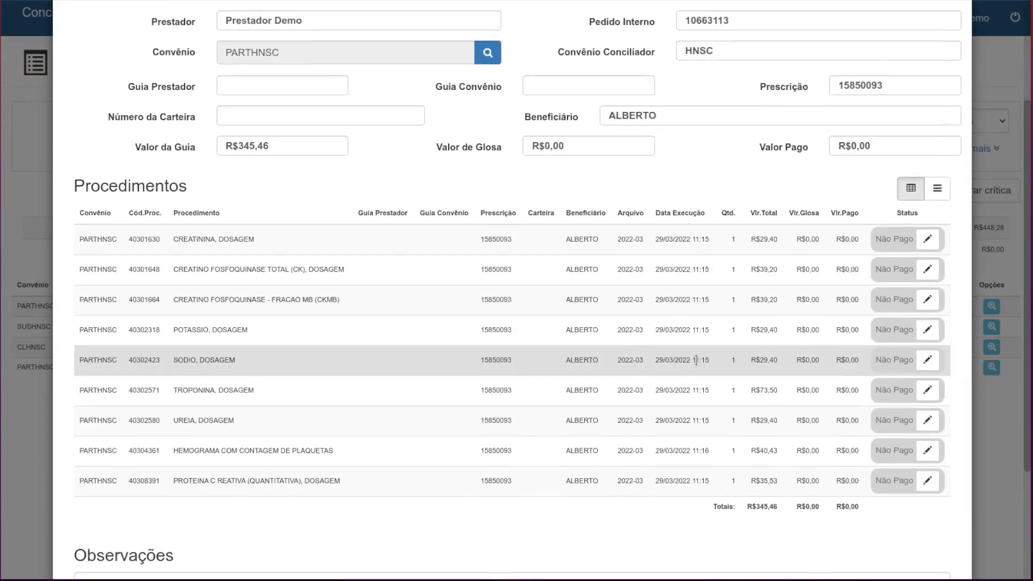
scroll(775, 457, "up", 4)
scroll(723, 357, "down", 1)
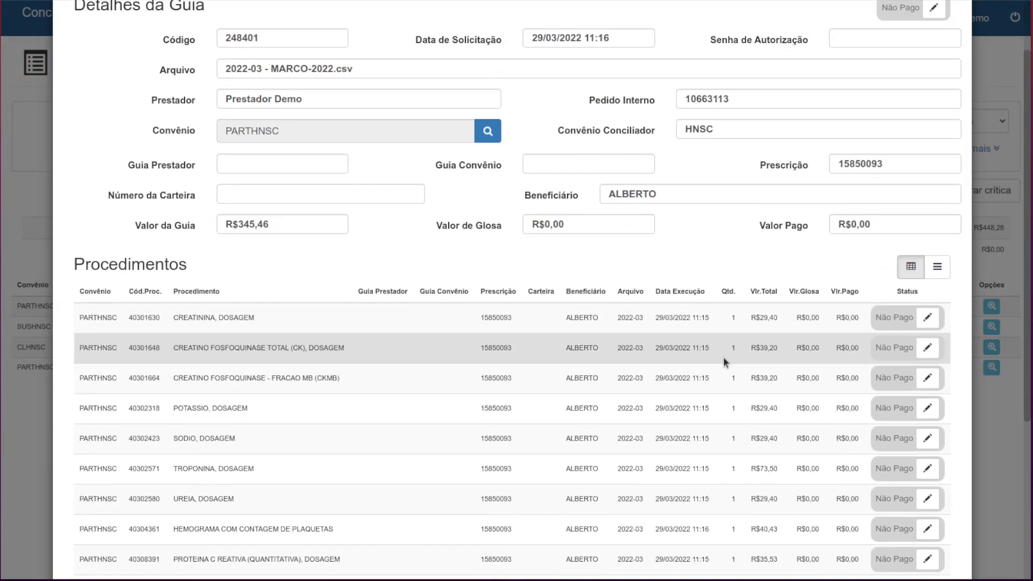
scroll(775, 269, "up", 1)
left_click(956, 38)
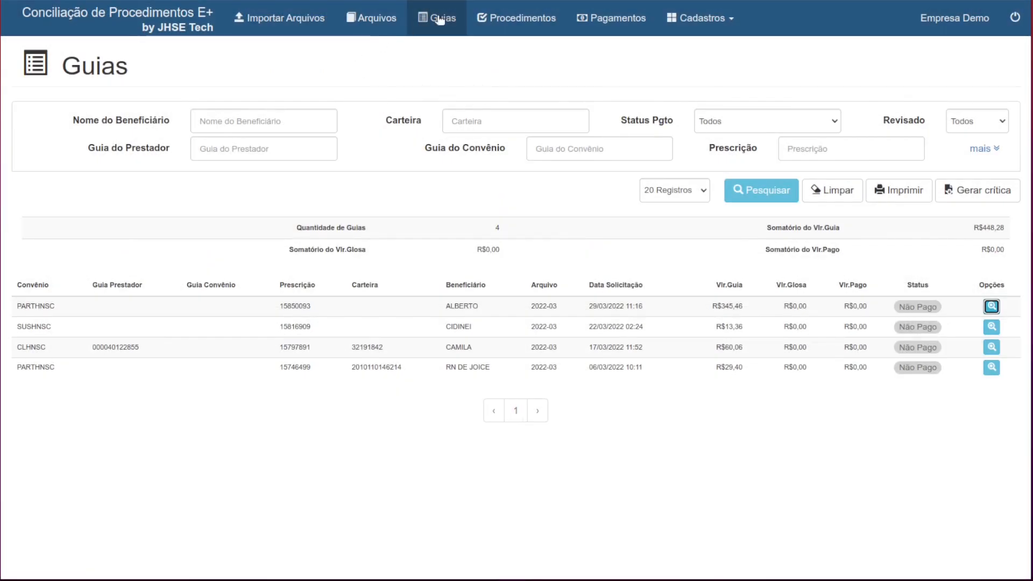
- From an unfiltered Procedimentos search, inspect the guide containing HEMOGRAMA COM CONTAGEM DE PLAQUETAS for PARTHNSC and close its details
left_click(519, 18)
left_click(738, 193)
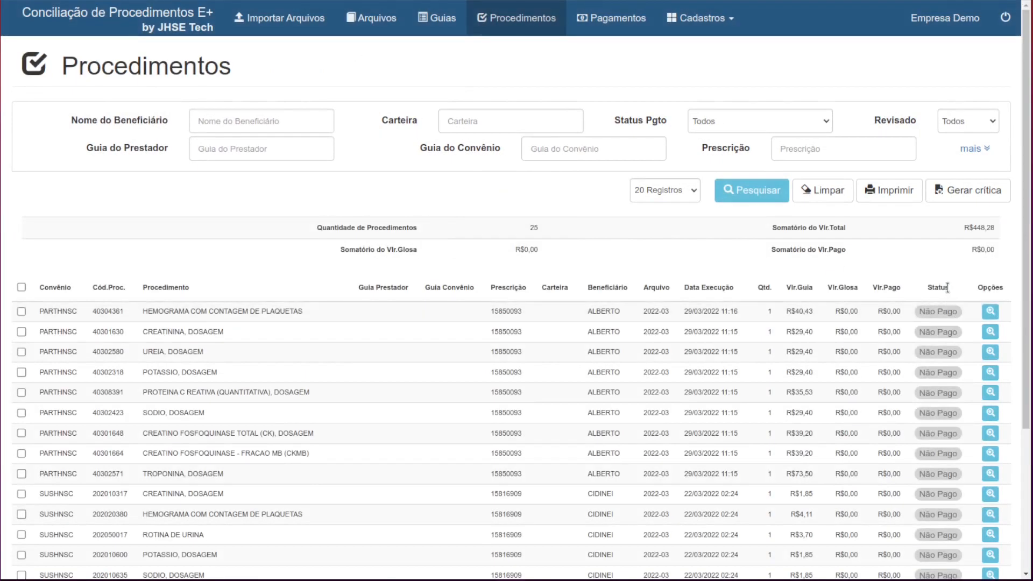
left_click(990, 311)
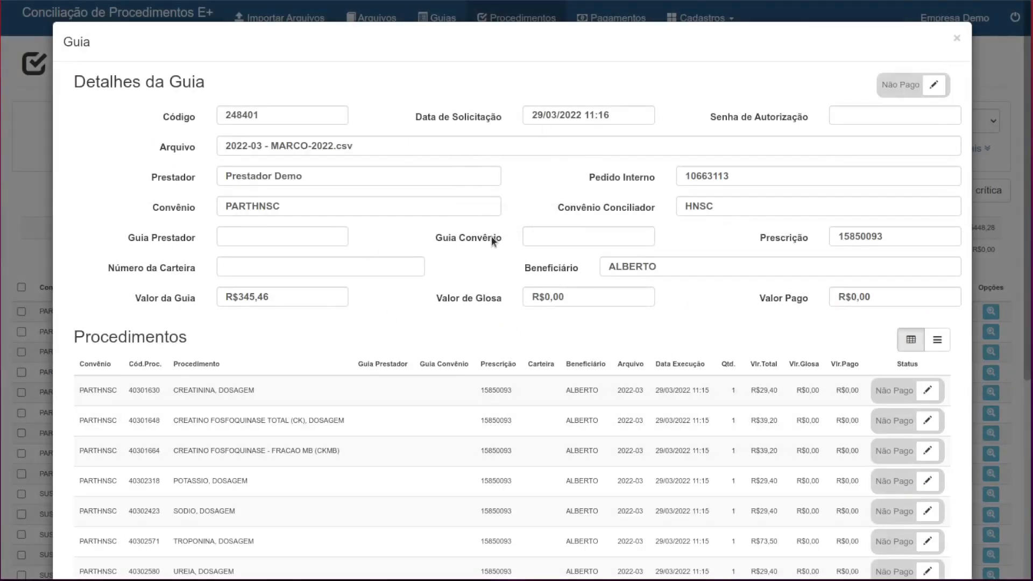
scroll(492, 239, "down", 6)
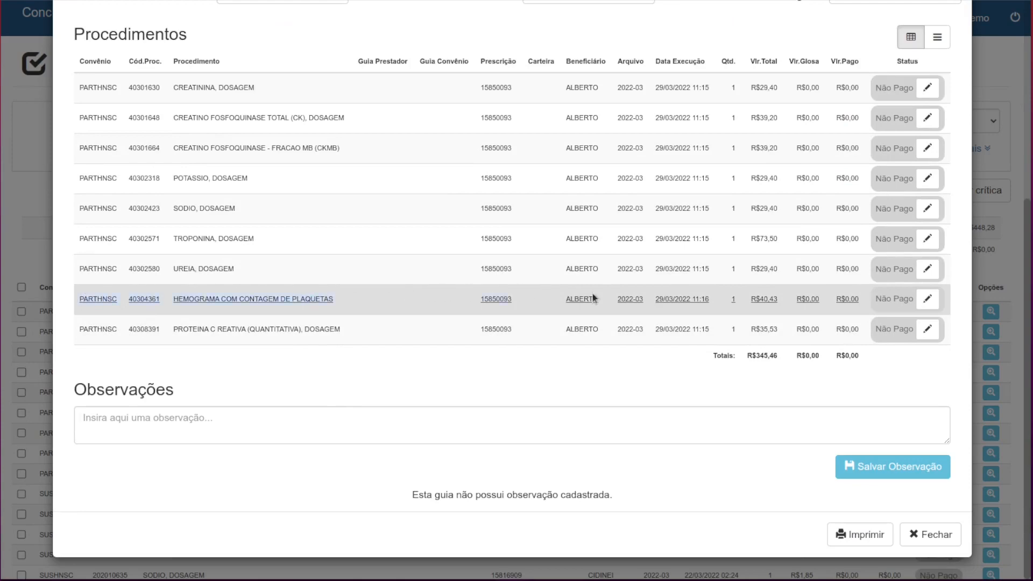
left_click_drag(888, 295, 889, 298)
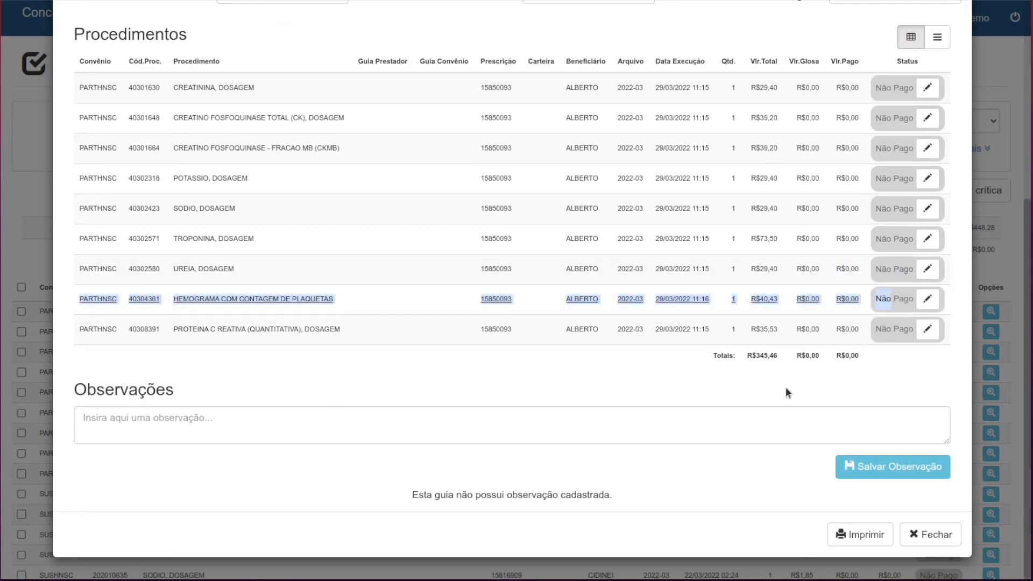
left_click(773, 379)
scroll(886, 203, "up", 4)
scroll(955, 86, "up", 1)
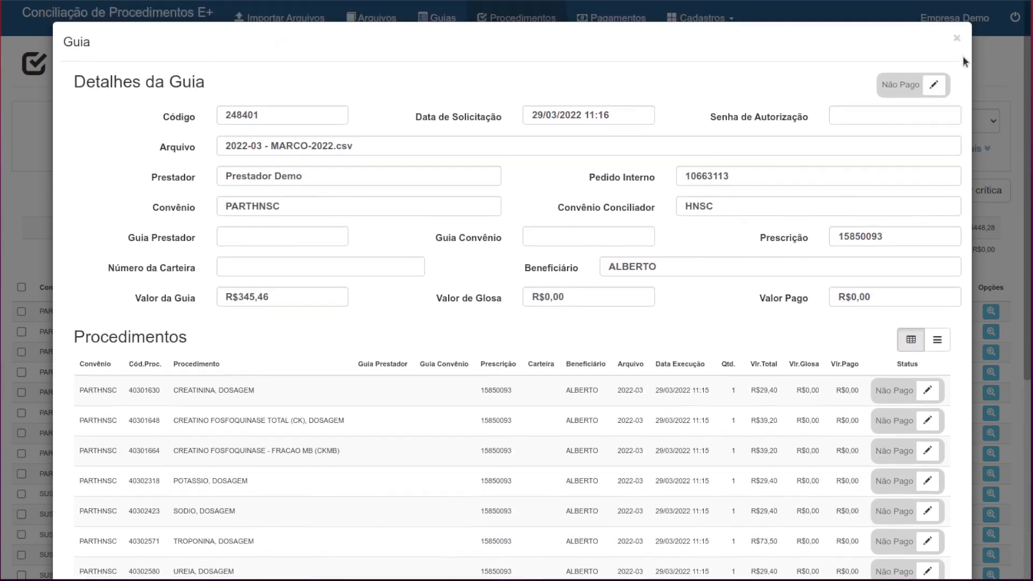
left_click(956, 39)
- Set up a new file import of type Pagamento Conciliador FAT ou REP (csv | xls) with the file mar - repassados.csv
left_click(267, 20)
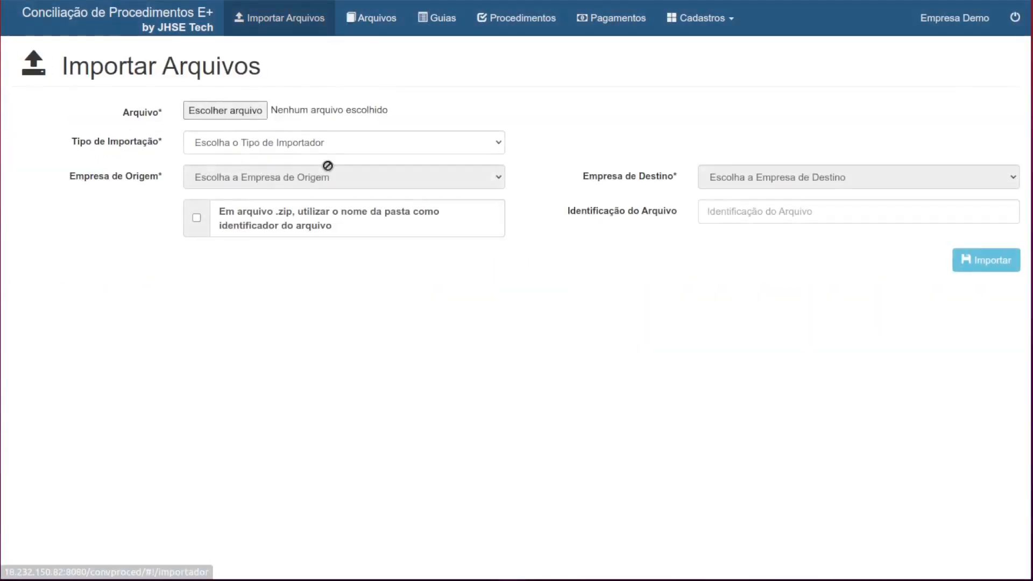
left_click(294, 142)
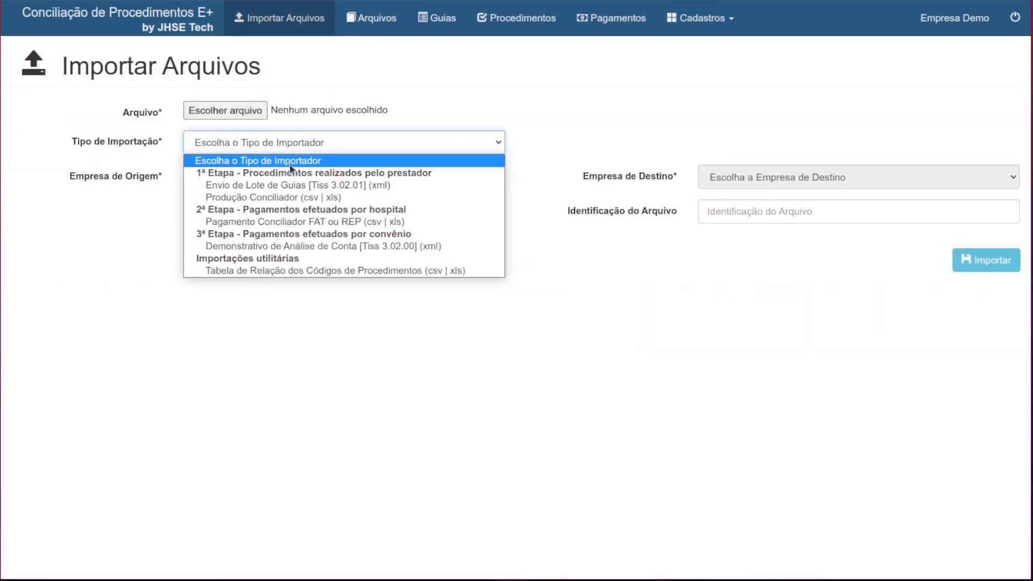
left_click(351, 224)
left_click(215, 110)
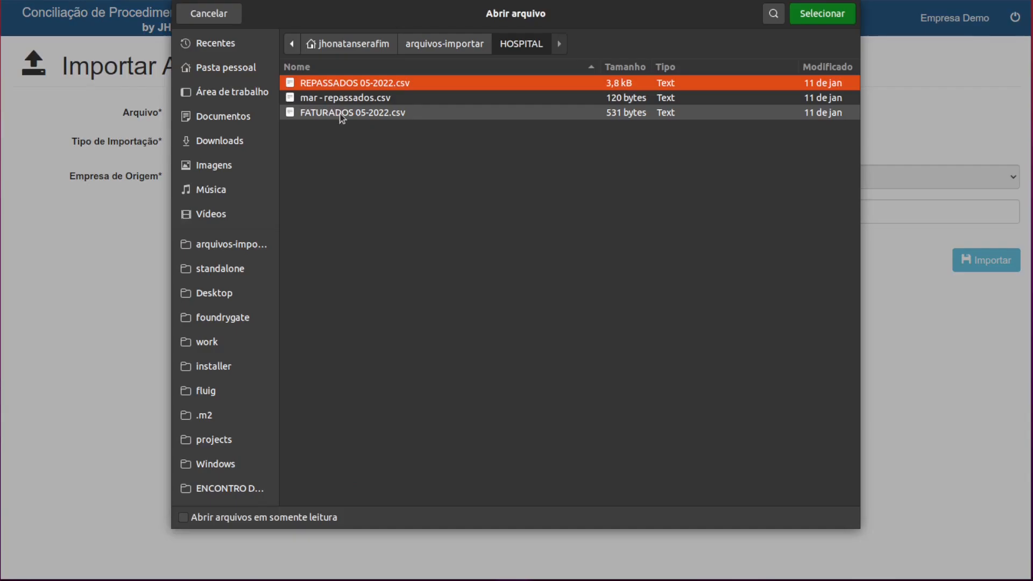
left_click(349, 99)
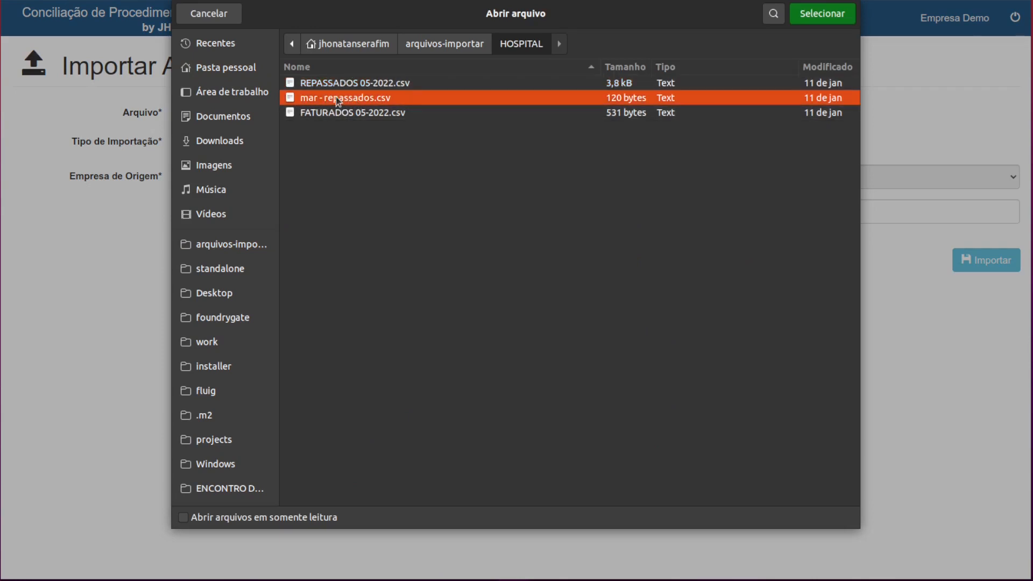
double_click(336, 97)
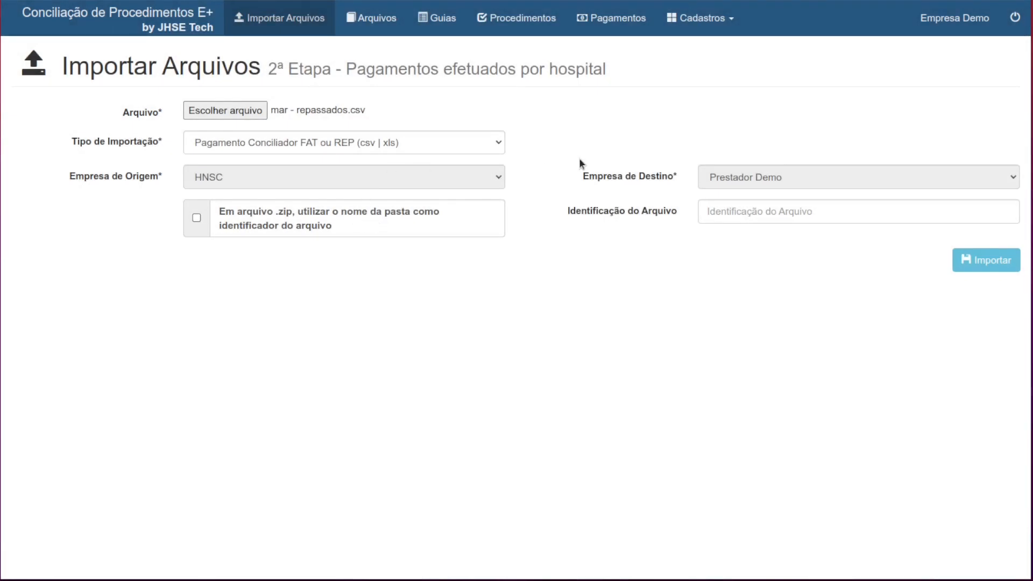
- Identify the payment file as 2022-03 and import it
left_click(766, 216)
left_click(800, 265)
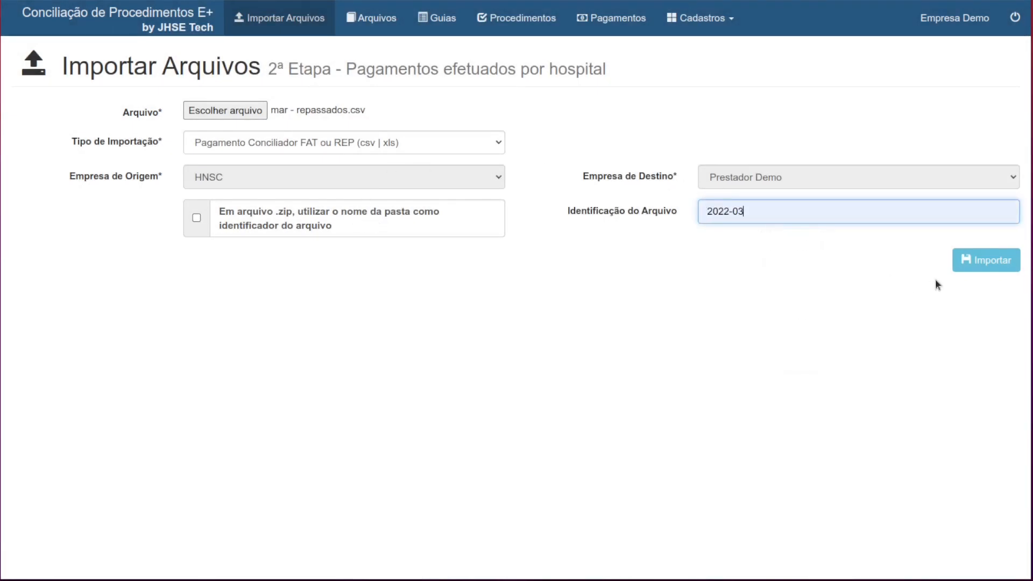
left_click(966, 262)
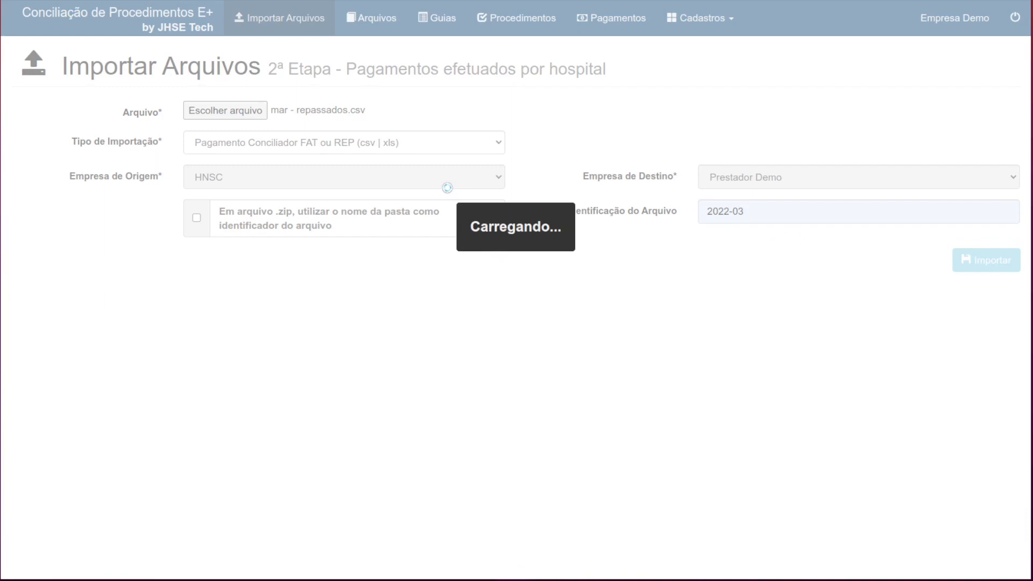
- Update the guide and procedure queries with the imported payments and rerun the unfiltered guide search
left_click(428, 21)
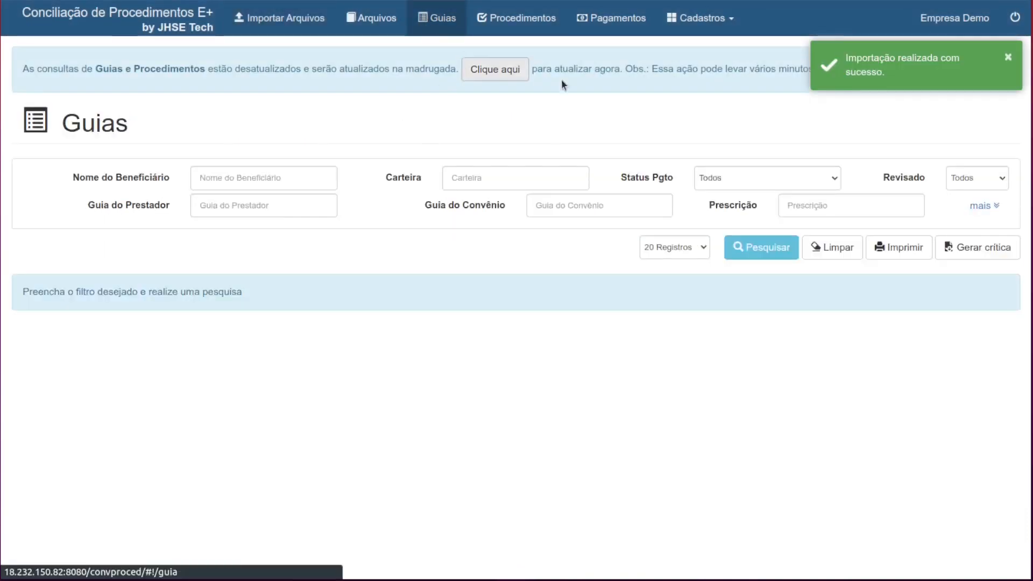
left_click(749, 242)
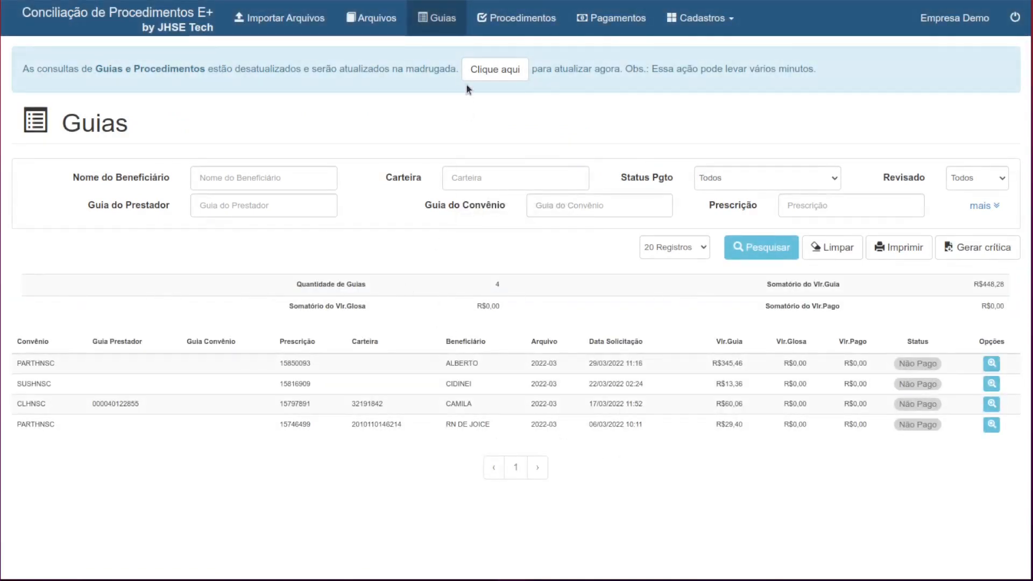
left_click(496, 70)
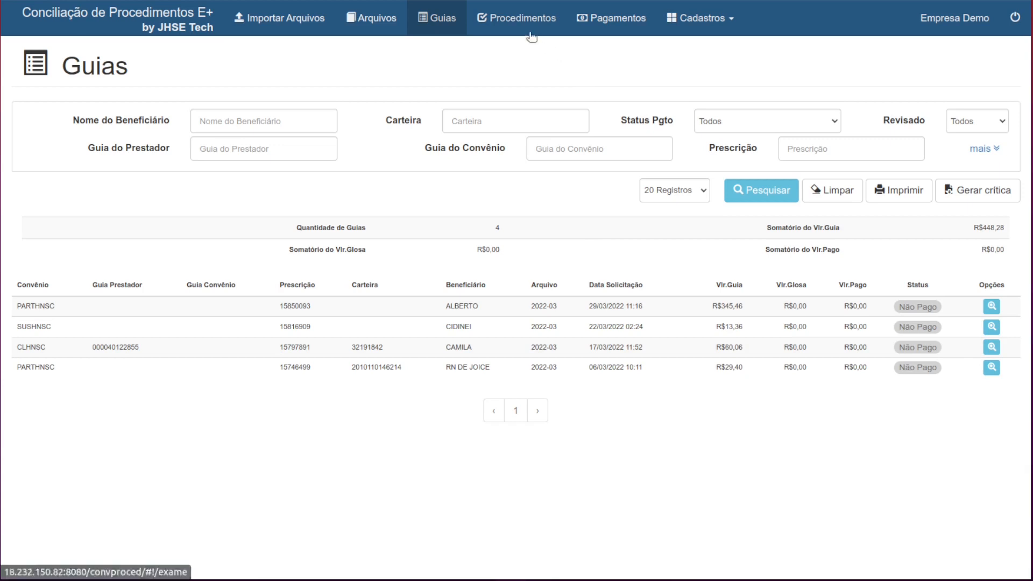
left_click(761, 191)
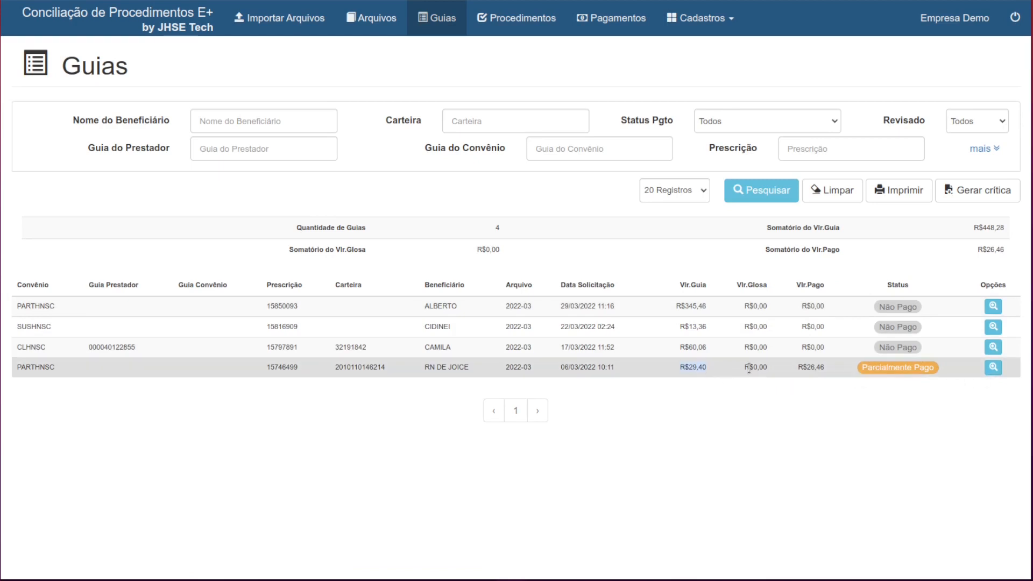
- Open the PARTHNSC guide requested on 06/03/2022 and examine its produced procedure against the hospital payment in the detailed list view
left_click(993, 367)
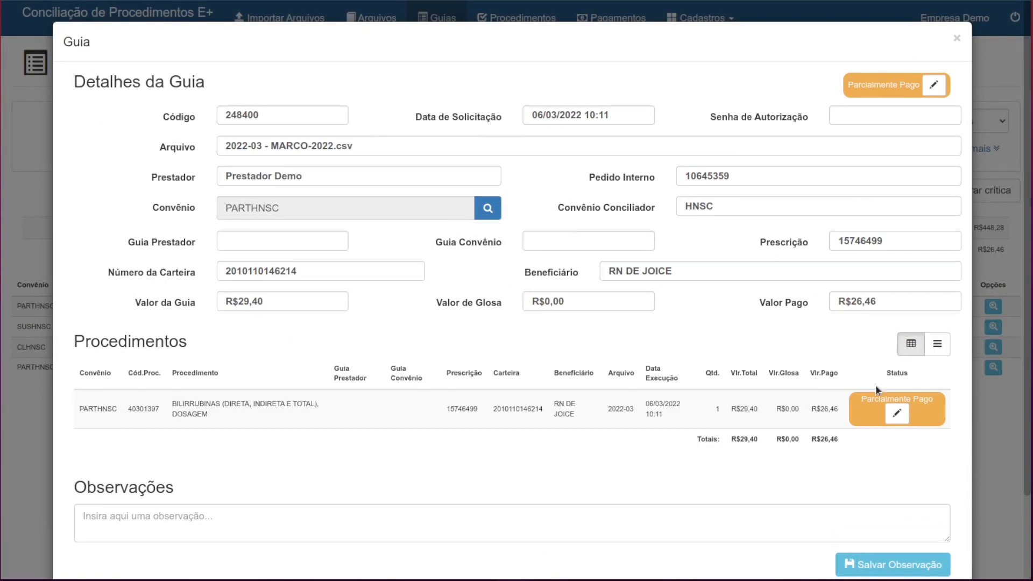
left_click(934, 349)
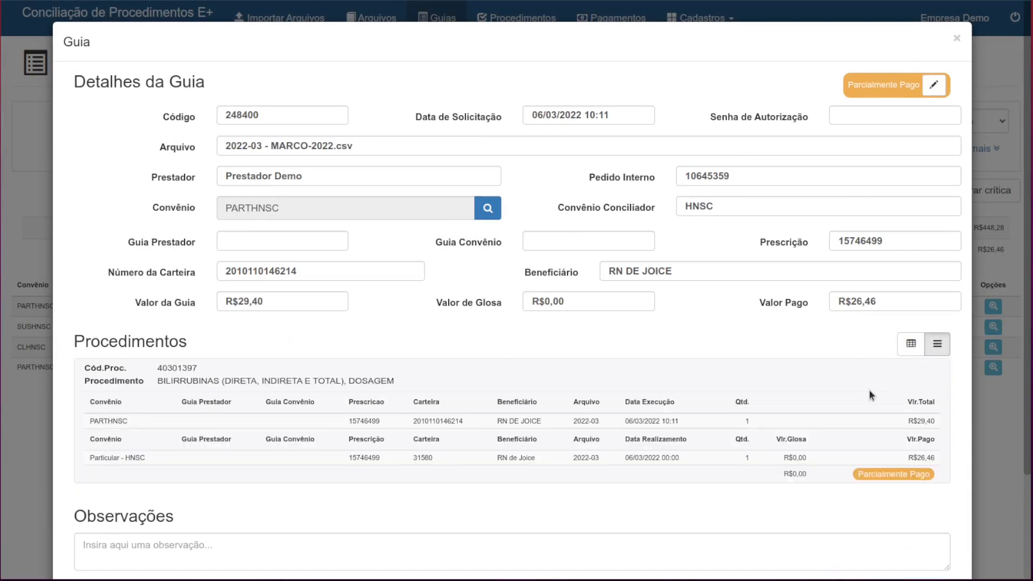
scroll(869, 383, "down", 2)
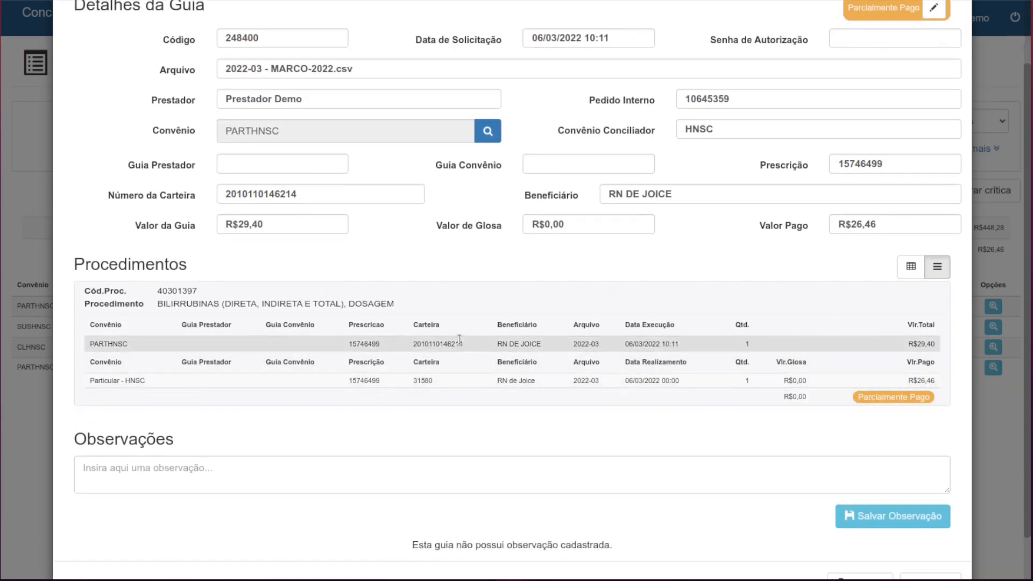
left_click_drag(167, 338, 439, 329)
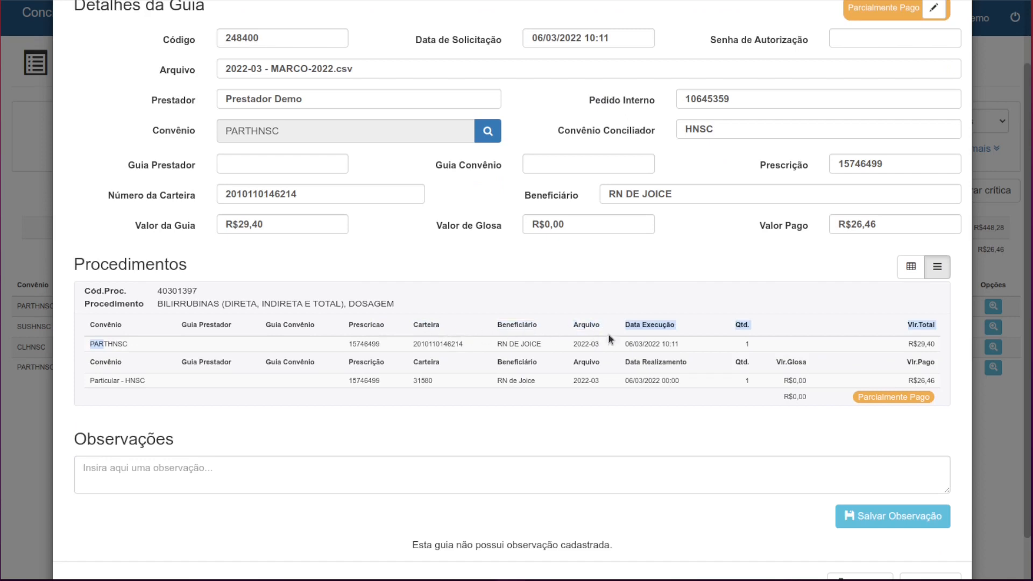
left_click_drag(607, 338, 700, 343)
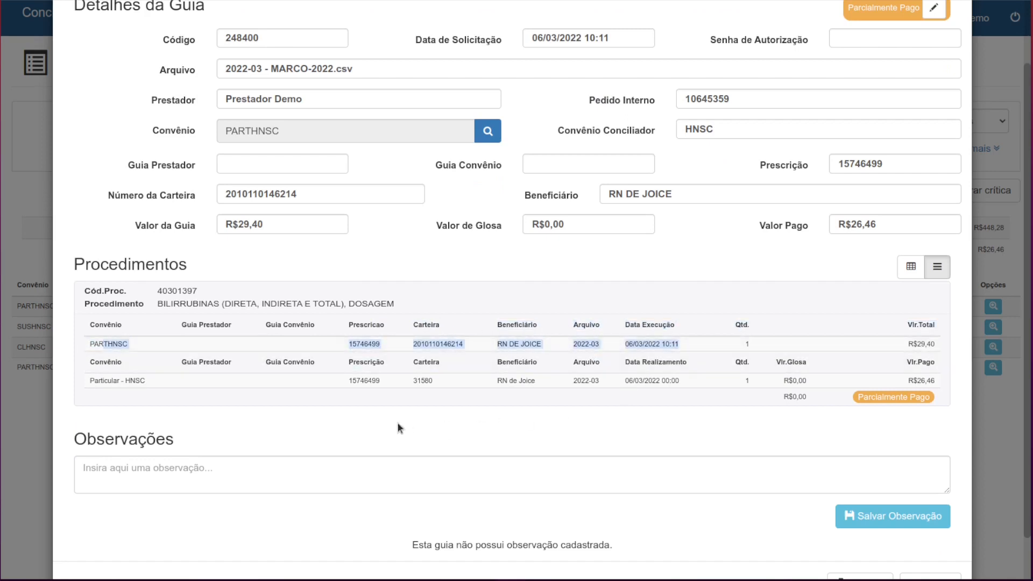
- Compare the hospital payment line with the produced procedure, return the procedures to the table view and close the guide
left_click(299, 401)
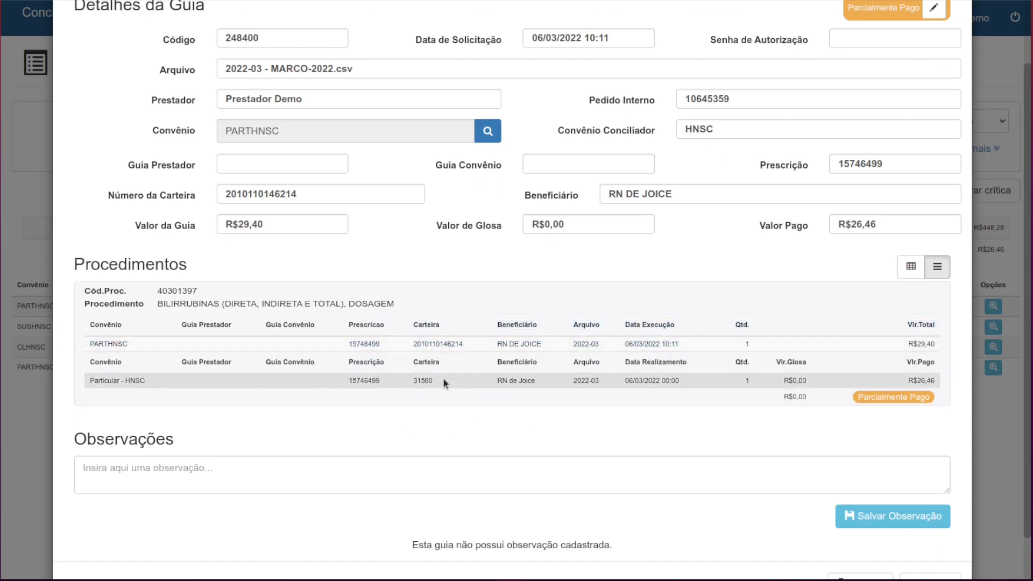
left_click_drag(443, 378, 676, 376)
mouse_move(902, 382)
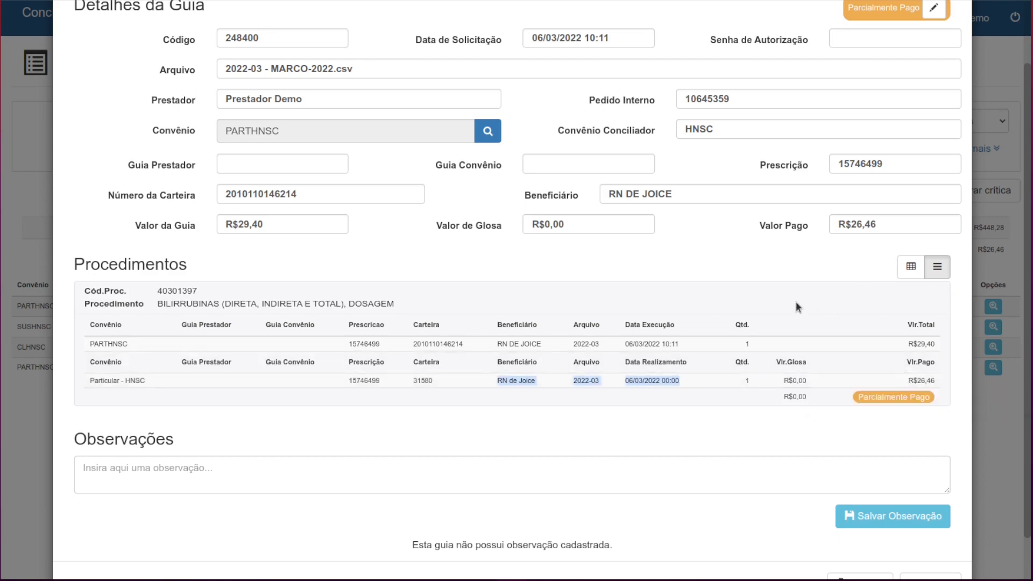
scroll(817, 291, "up", 2)
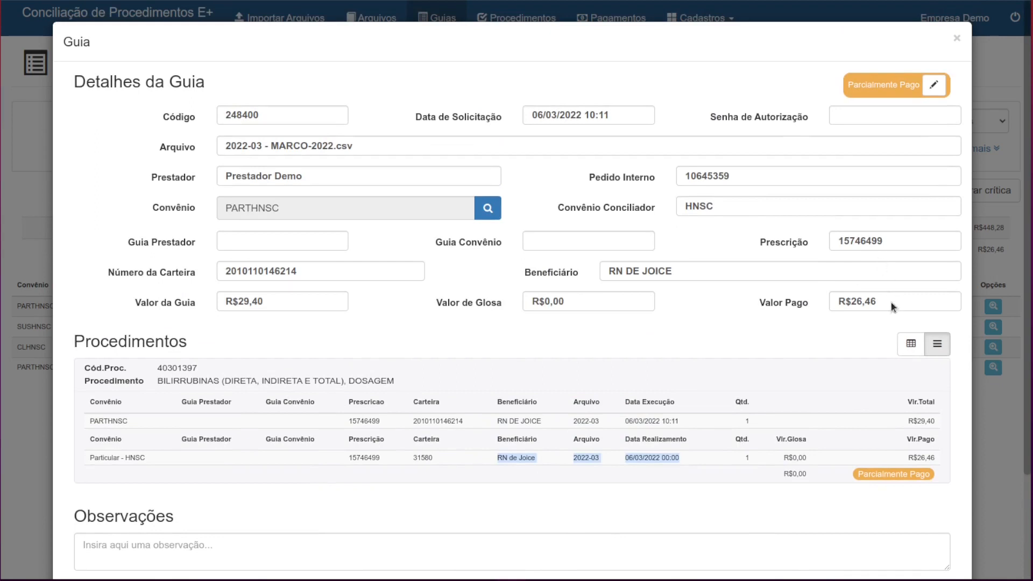
left_click(911, 345)
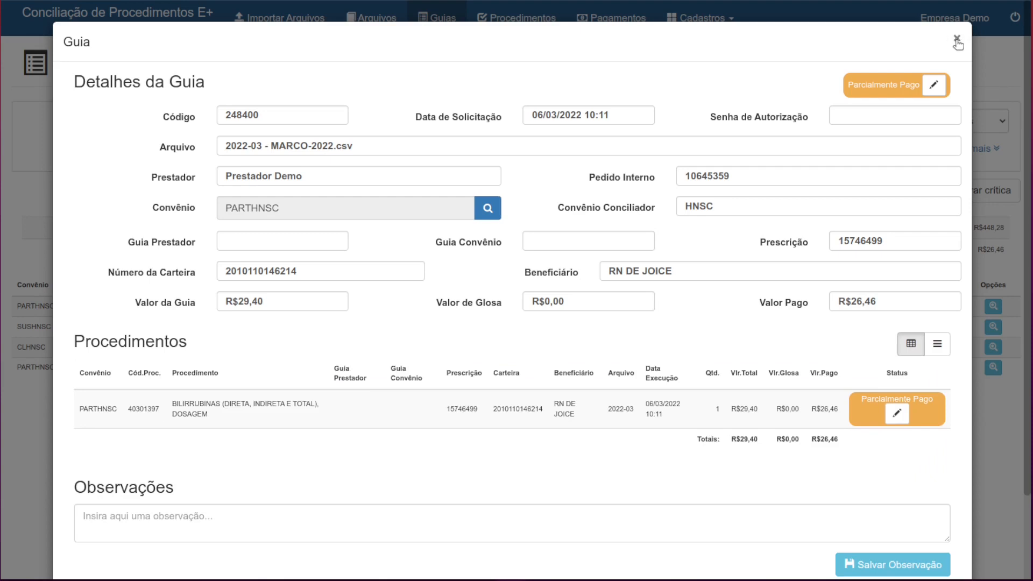
left_click(957, 40)
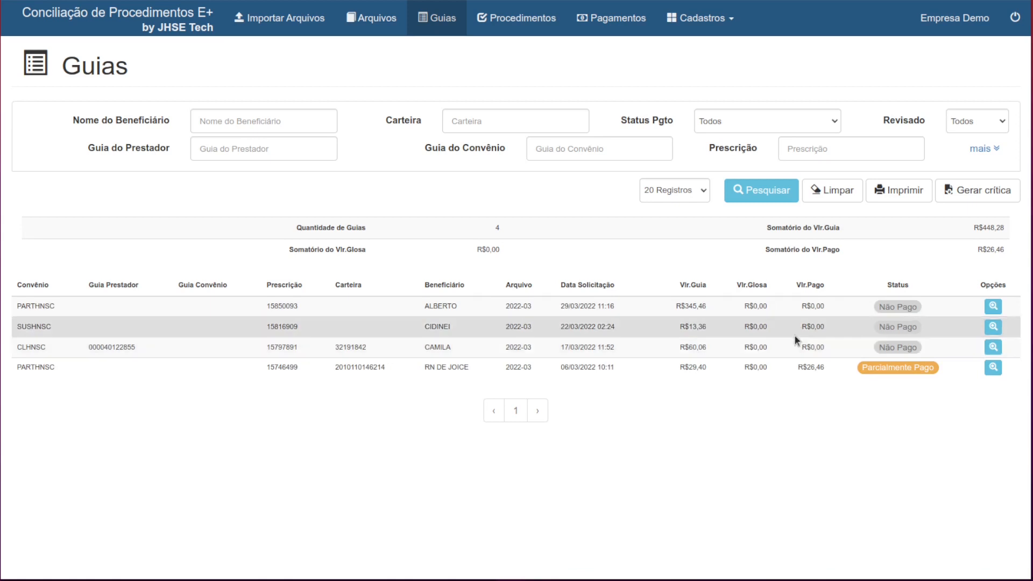
- Switch to the presentation and review the Prestador x Hospital and Hospital x Prestador x Operadora flow slides, including the FAT file and import order
mouse_move(765, 311)
mouse_move(393, 325)
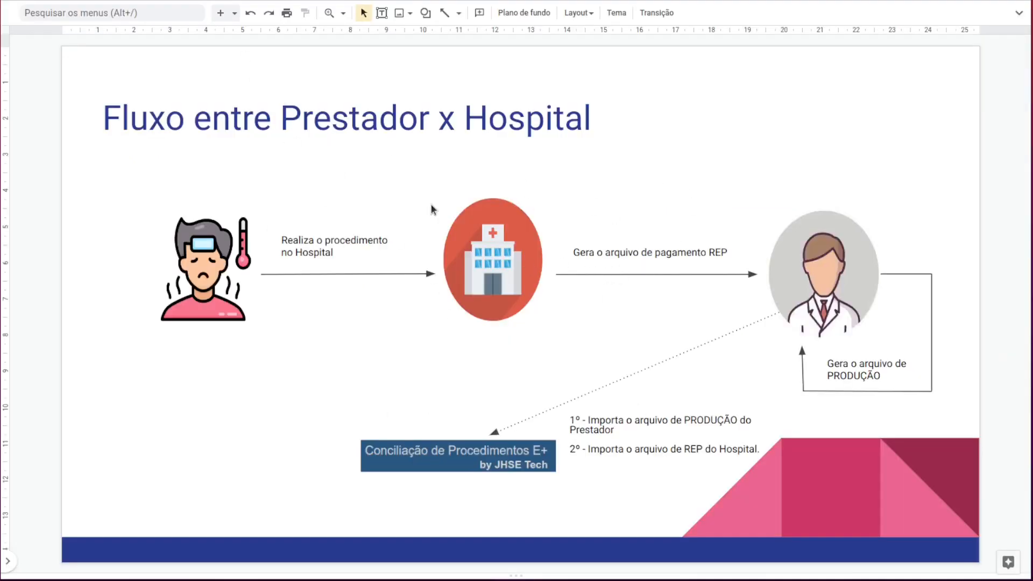
scroll(431, 205, "down", 1)
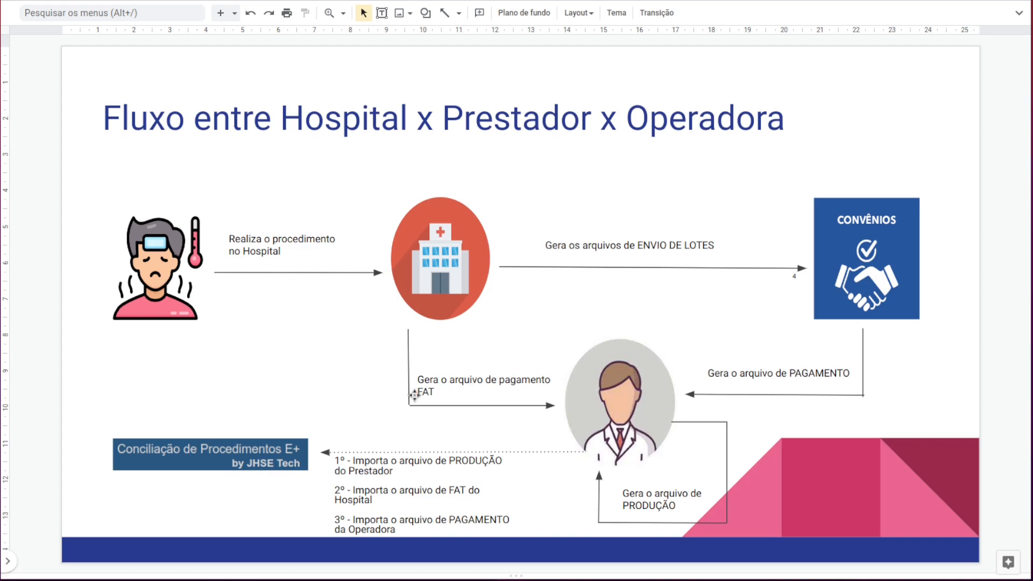
left_click_drag(419, 393, 459, 394)
left_click(461, 518)
left_click(445, 499)
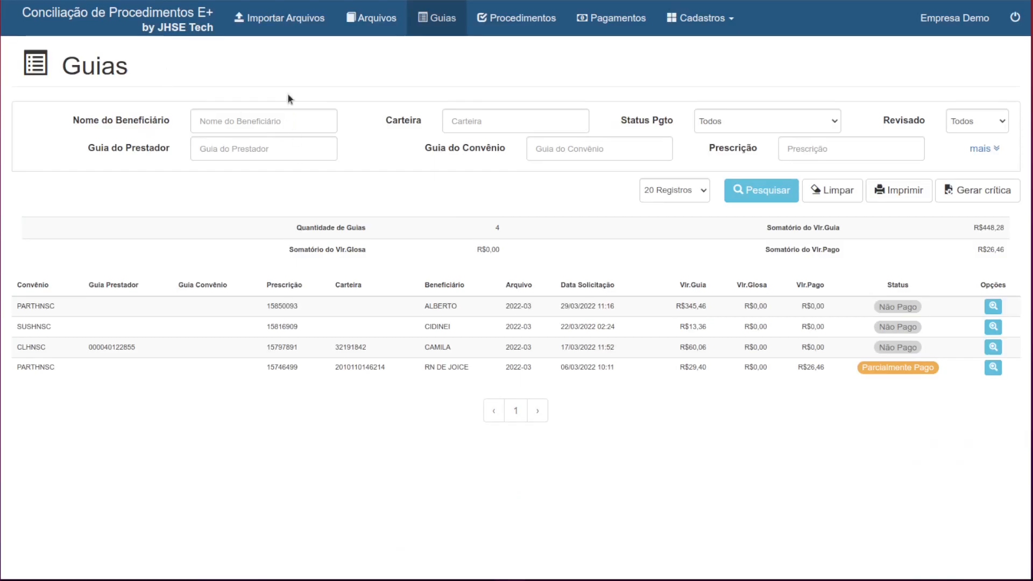
- Set up a new file import of type Produção Conciliador (csv | xls) with the file MAIO-2022.csv
left_click(281, 18)
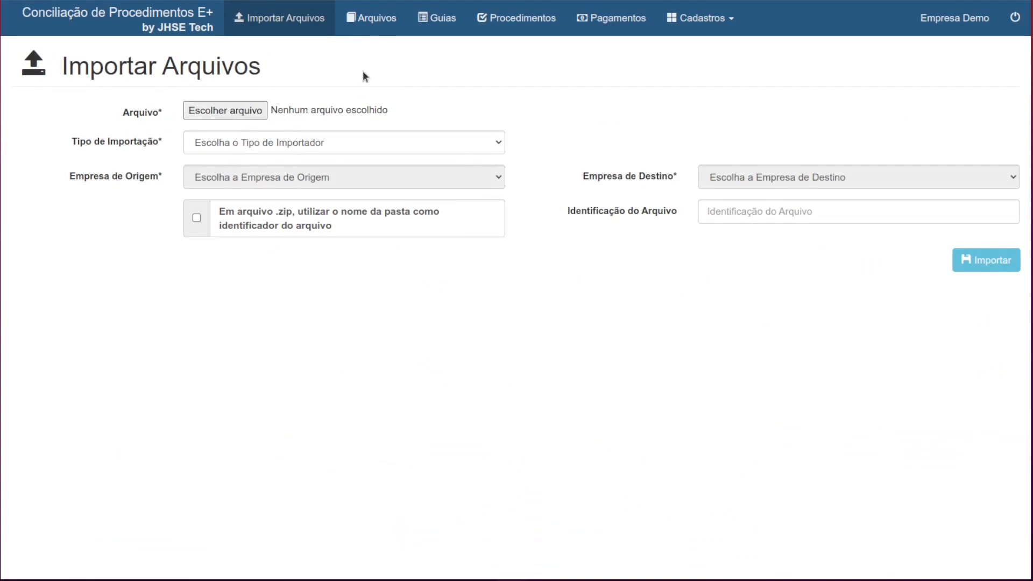
left_click(261, 113)
left_click(330, 99)
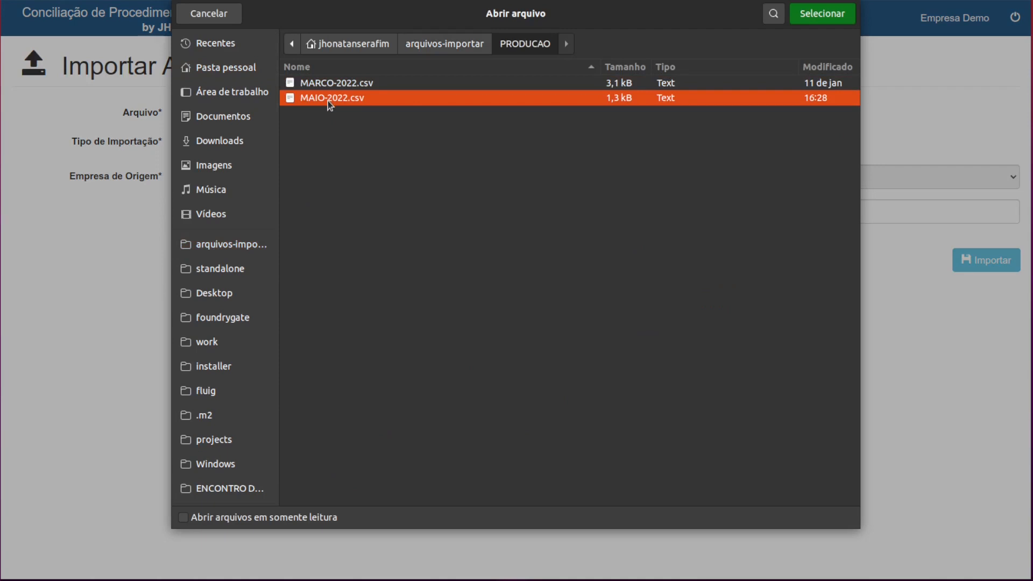
double_click(327, 101)
left_click(370, 148)
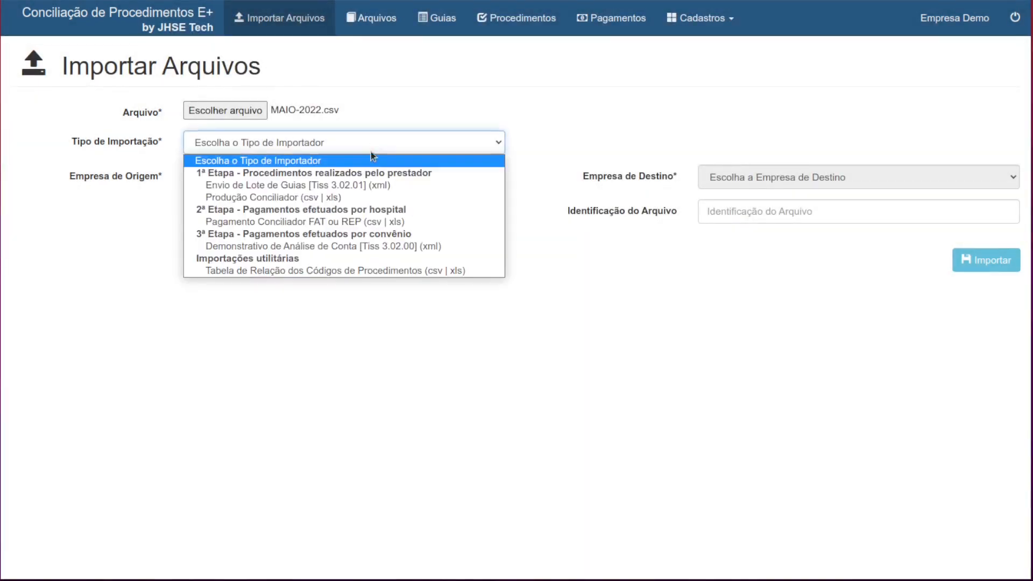
left_click(378, 198)
- Identify the production file as 2022-05 and import it
left_click(836, 217)
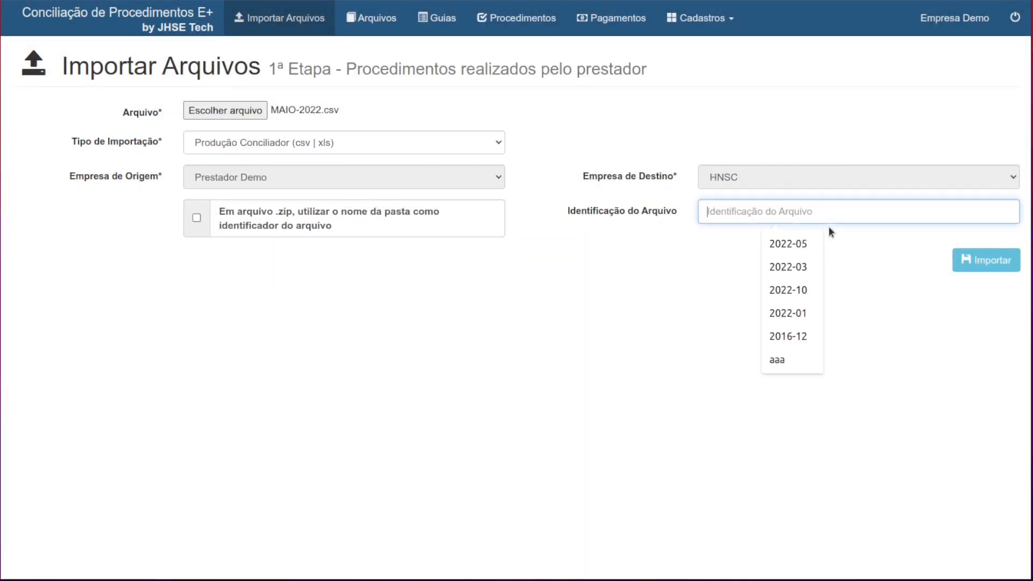
left_click(799, 248)
left_click(979, 261)
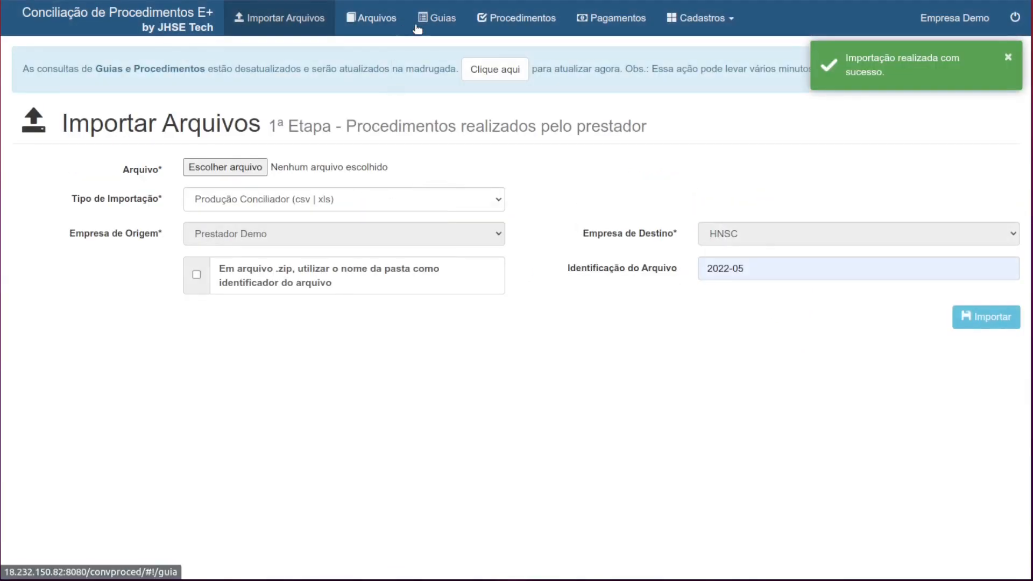
- Update the guide and procedure queries with the May production, search all guides unfiltered and locate the UNIMED guide
left_click(437, 19)
left_click(495, 69)
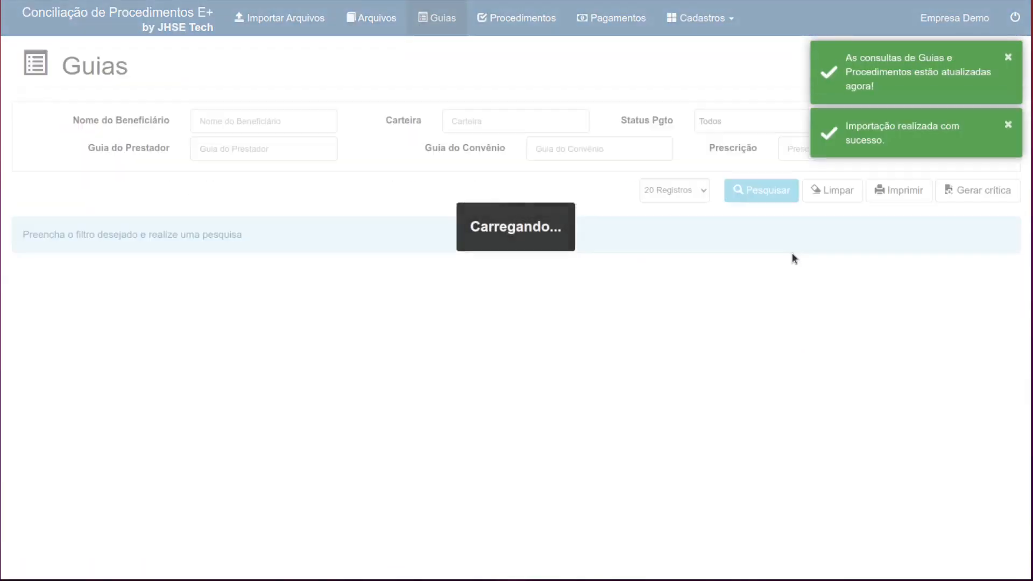
left_click(760, 190)
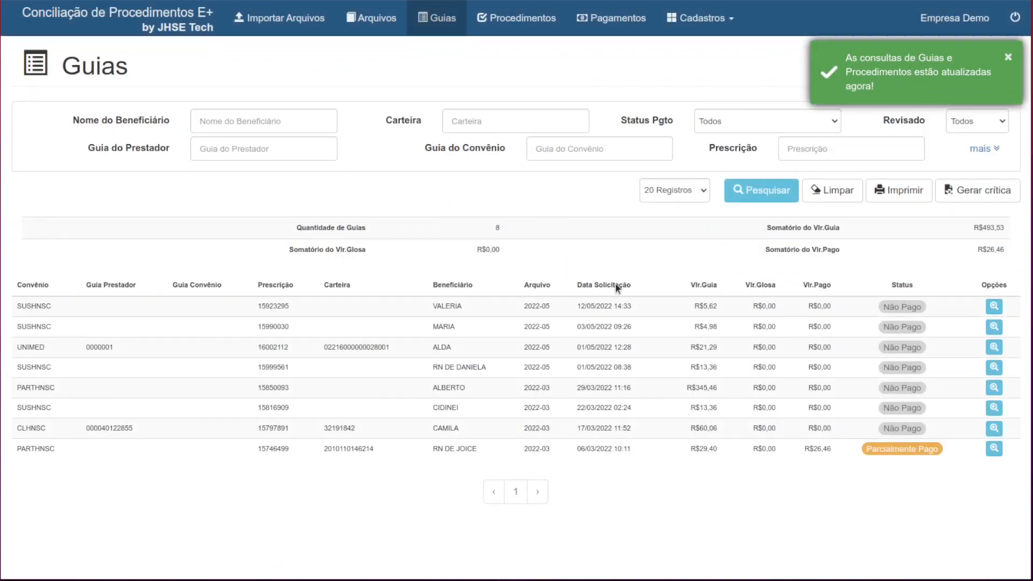
left_click_drag(19, 347, 41, 347)
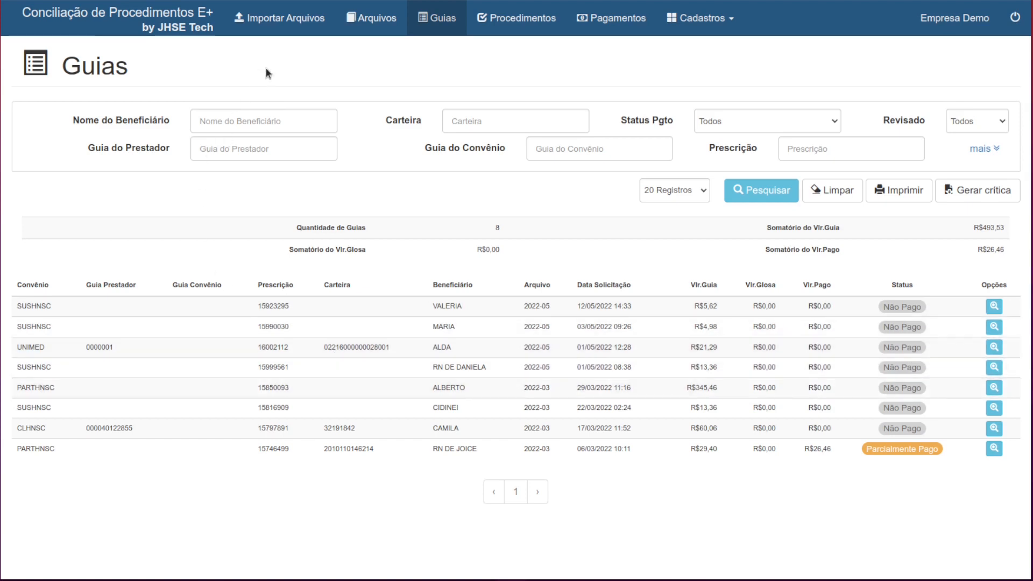
- Set up a new import of type Pagamento Conciliador FAT ou REP (csv | xls) with FATURADOS 05-2022.csv from the HOSPITAL folder
left_click(290, 19)
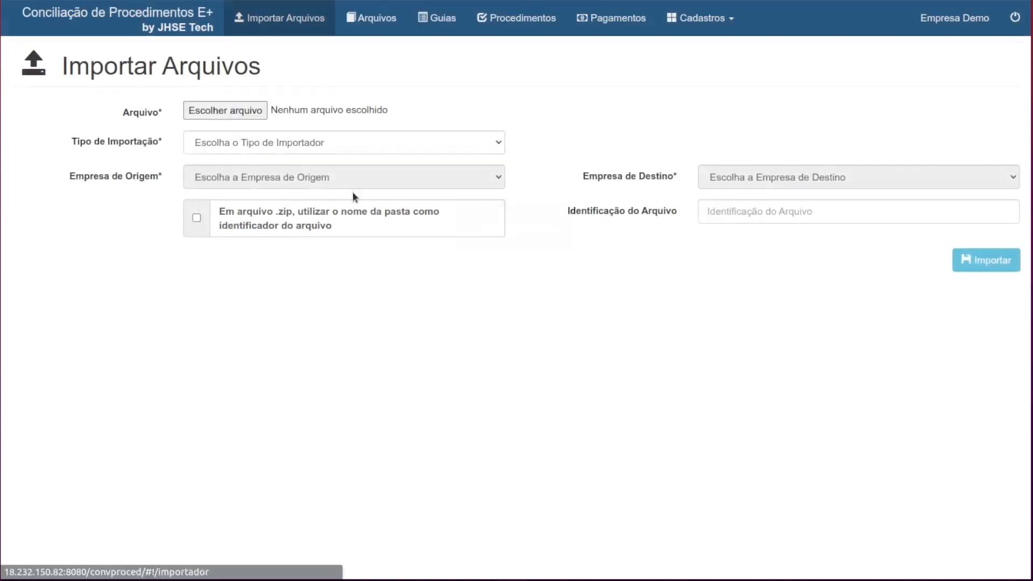
left_click(281, 139)
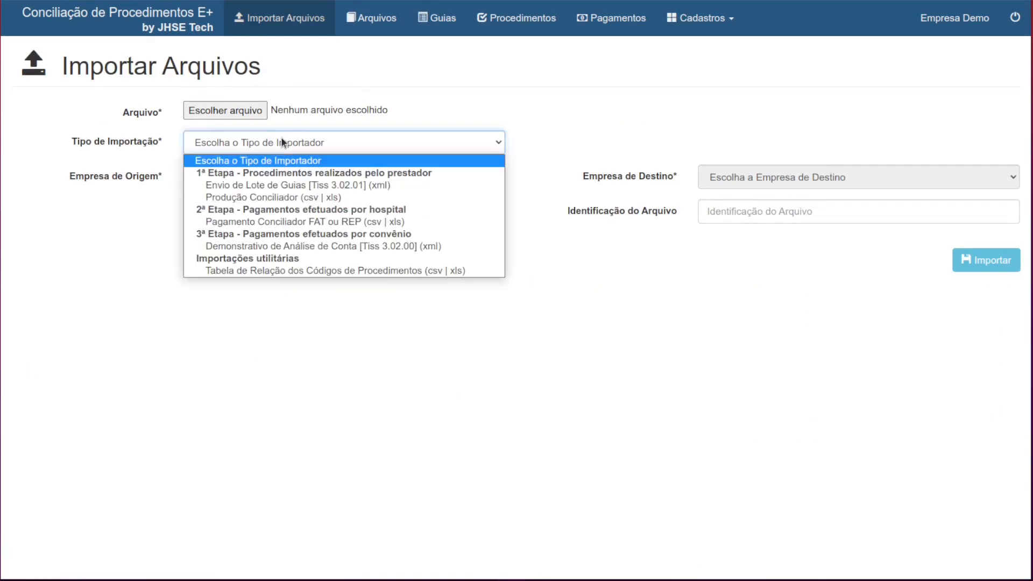
left_click(305, 225)
left_click(229, 111)
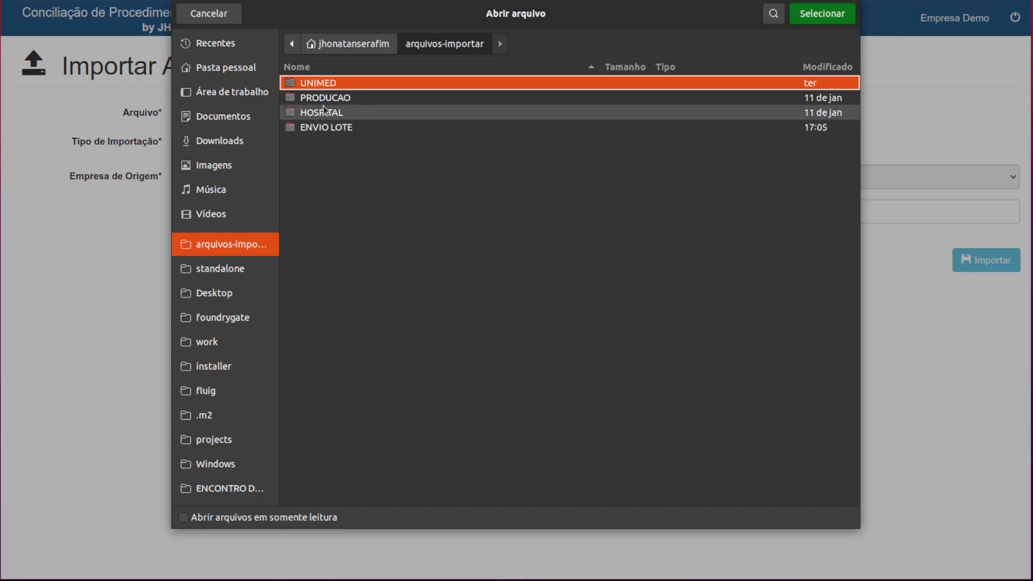
left_click(326, 112)
double_click(326, 112)
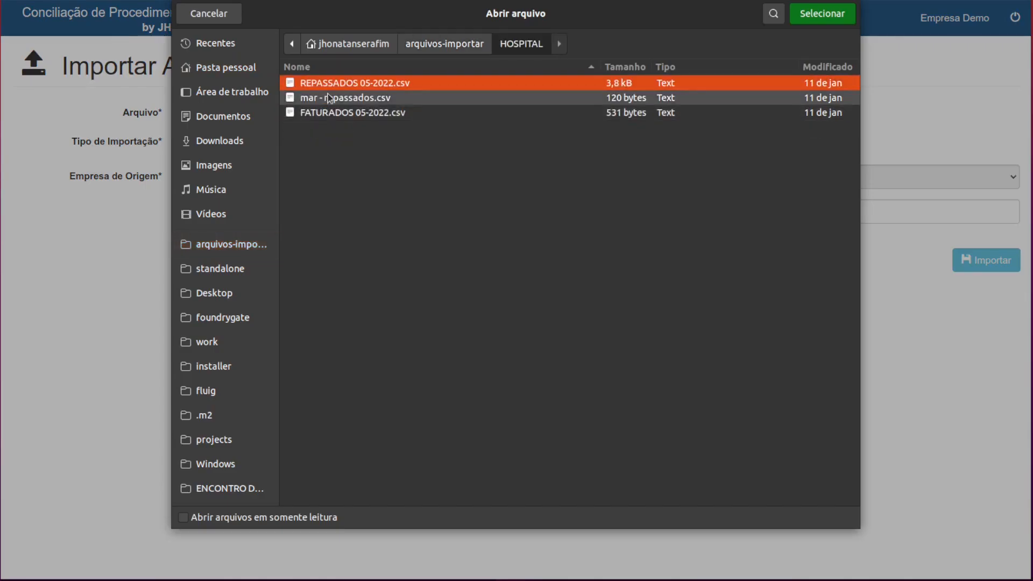
left_click(347, 114)
double_click(348, 114)
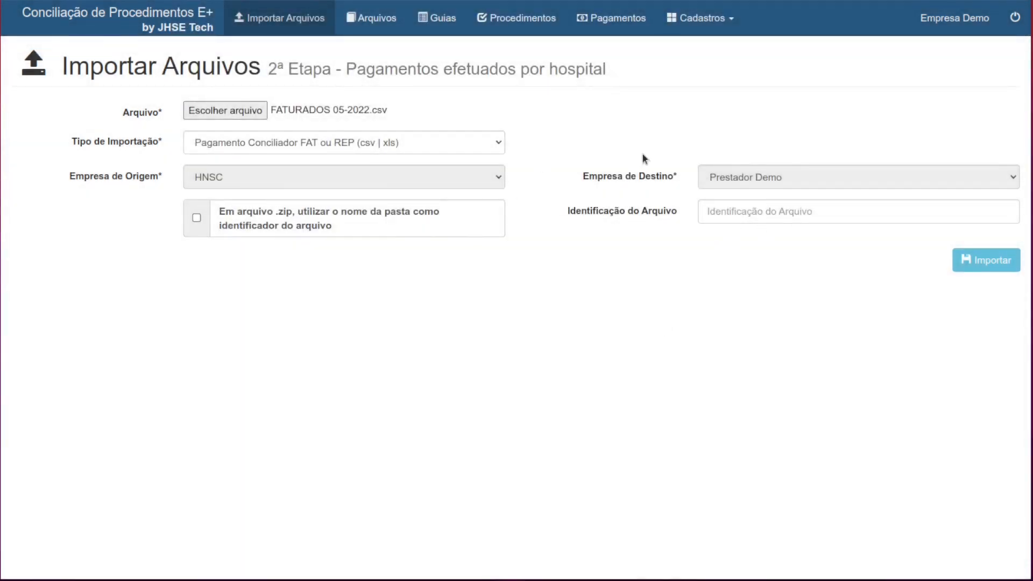
- Identify the hospital's billed-procedures file as 2022-05 and import it
left_click(725, 212)
left_click(773, 242)
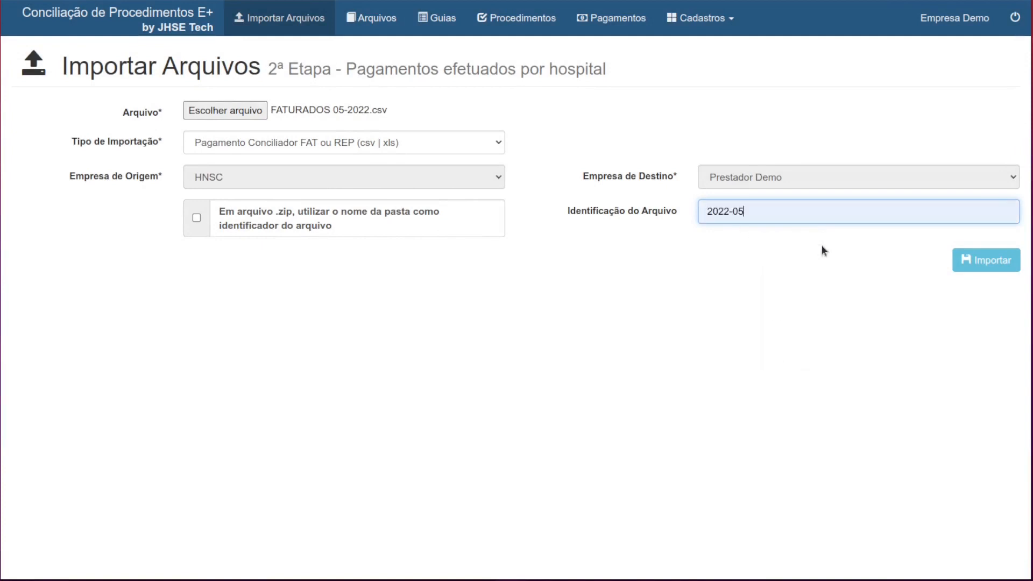
left_click(963, 268)
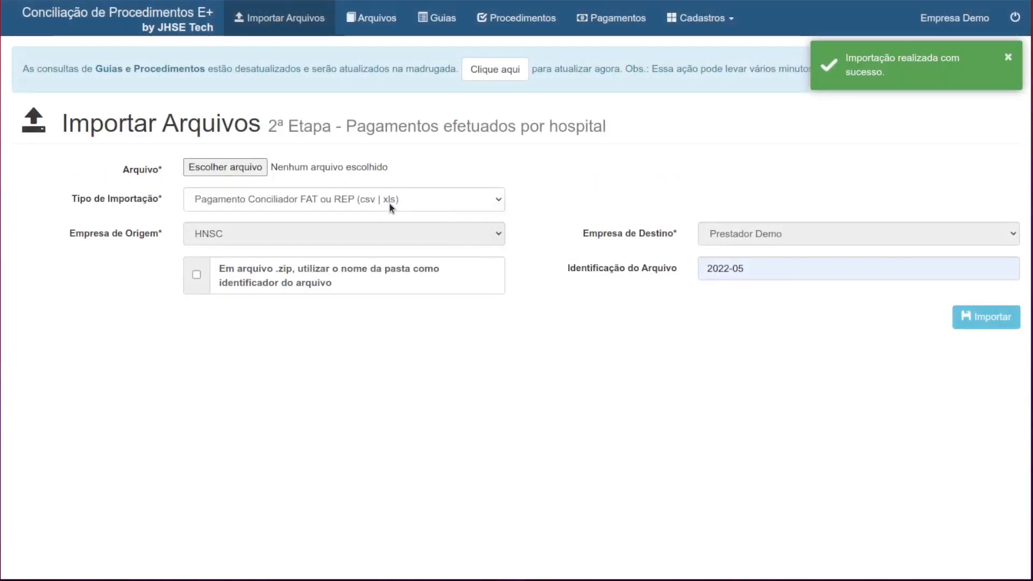
- Update the queries with the imported FAT file, rerun the unfiltered guide search and check the UNIMED guide's provider and insurer guide numbers
left_click(486, 69)
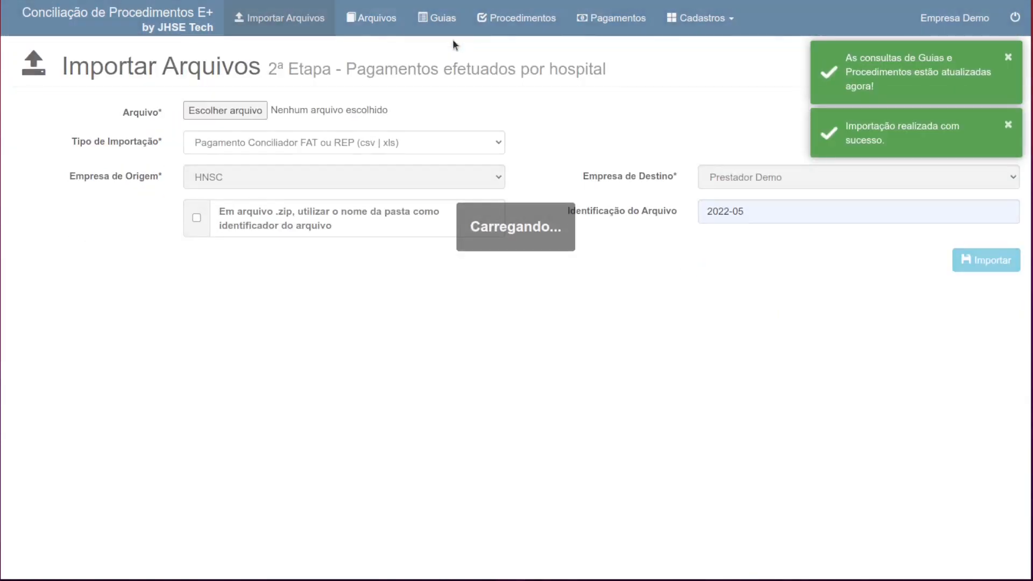
left_click(441, 18)
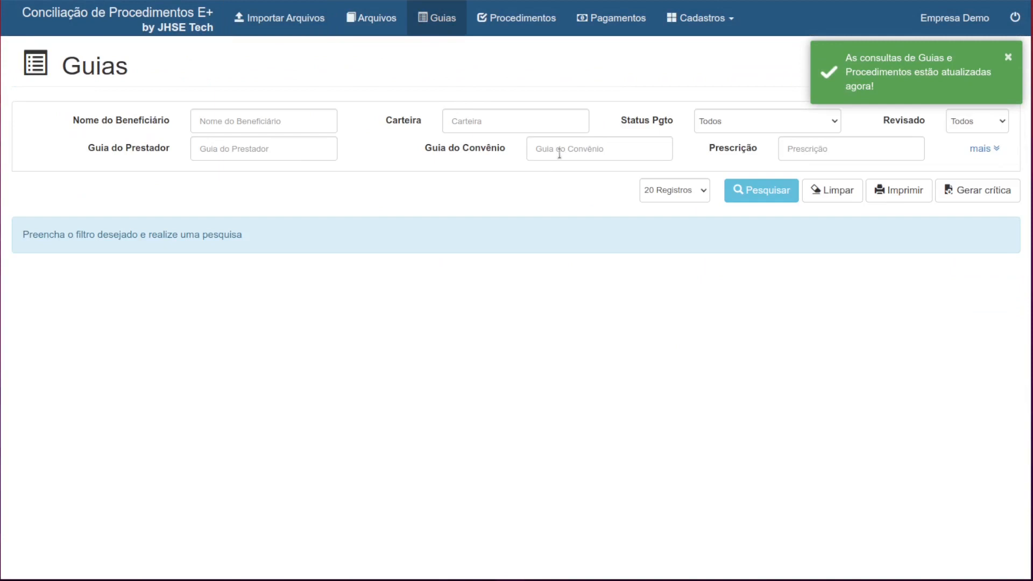
left_click(744, 198)
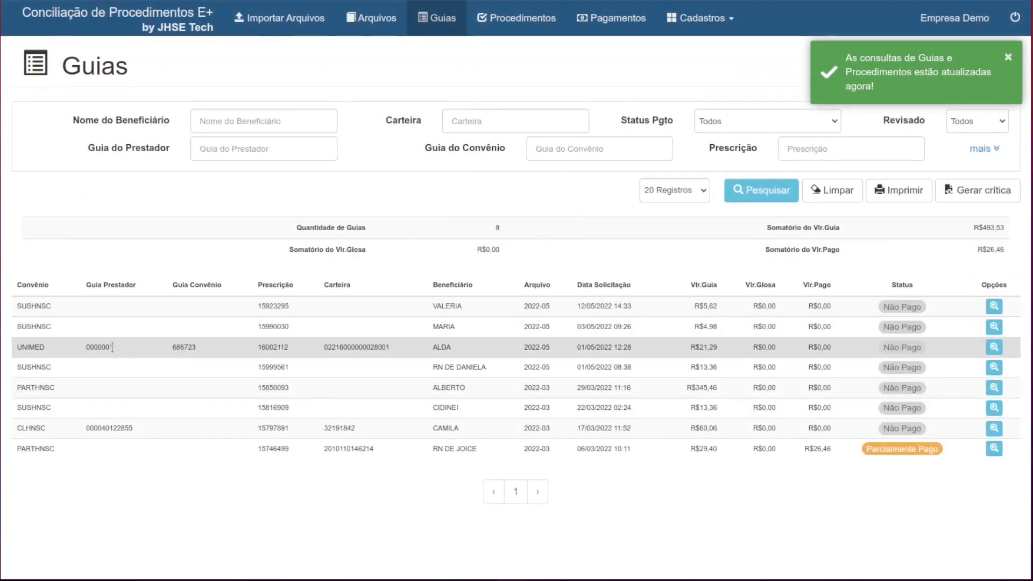
mouse_move(152, 353)
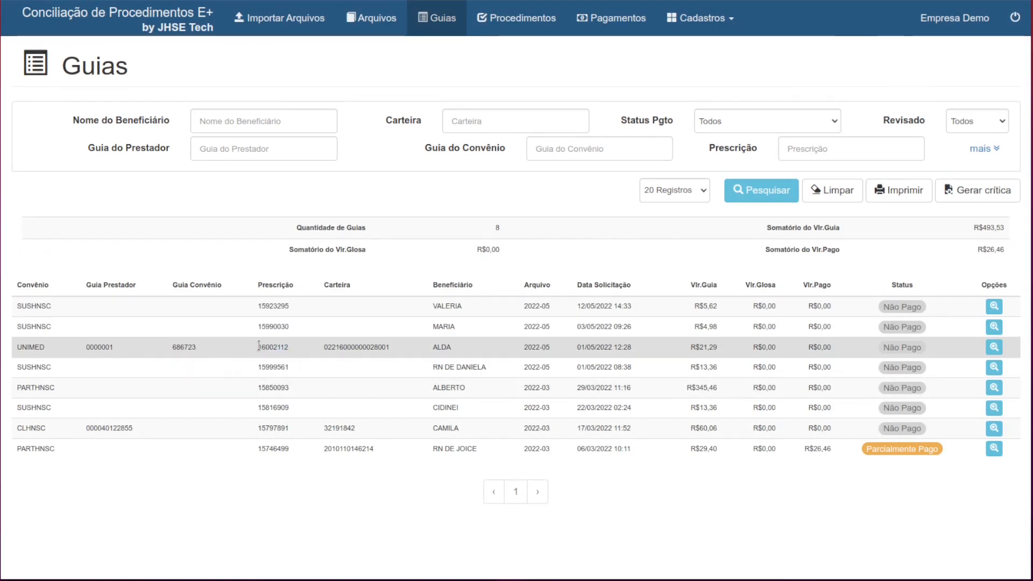
mouse_move(257, 347)
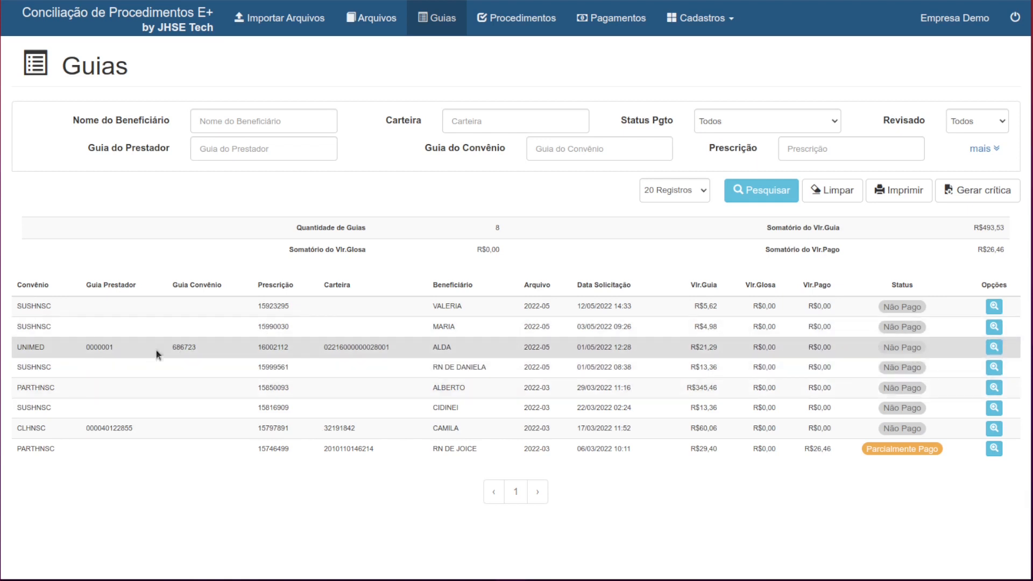
- Set up another Pagamento Conciliador FAT ou REP (csv | xls) import with REPASSADOS 05-2022.csv from the HOSPITAL folder
left_click(263, 27)
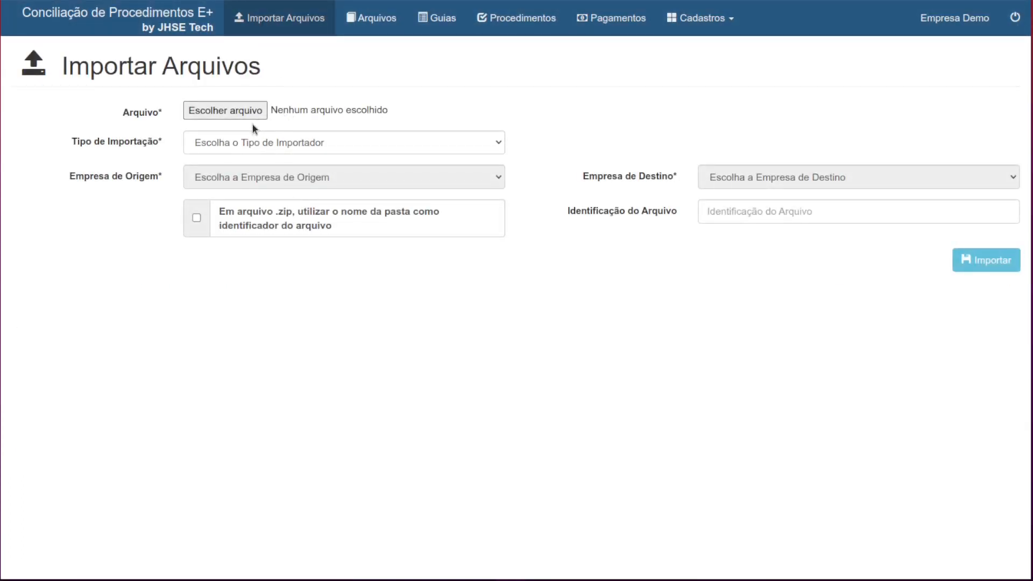
left_click(252, 141)
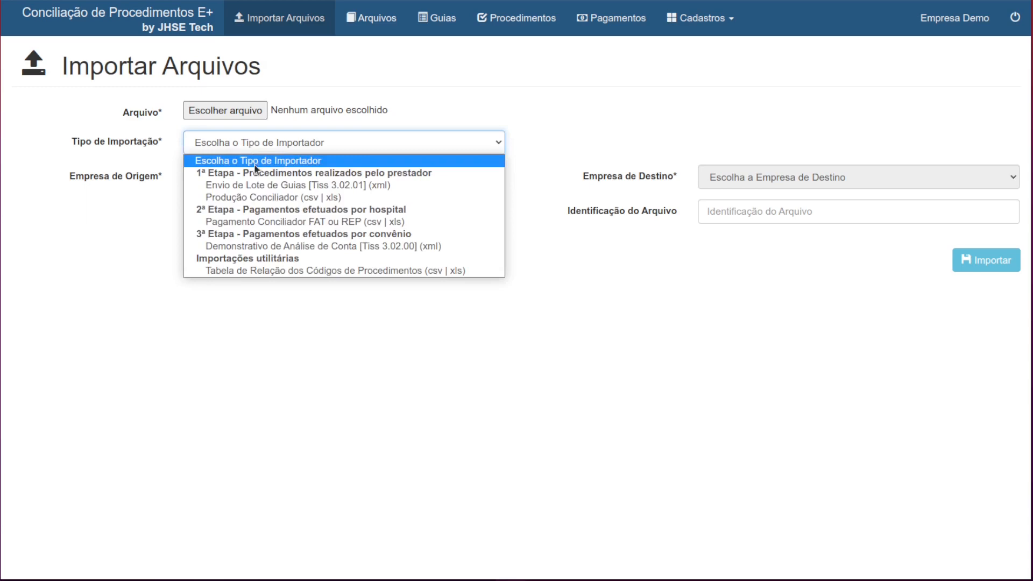
left_click(269, 222)
left_click(224, 111)
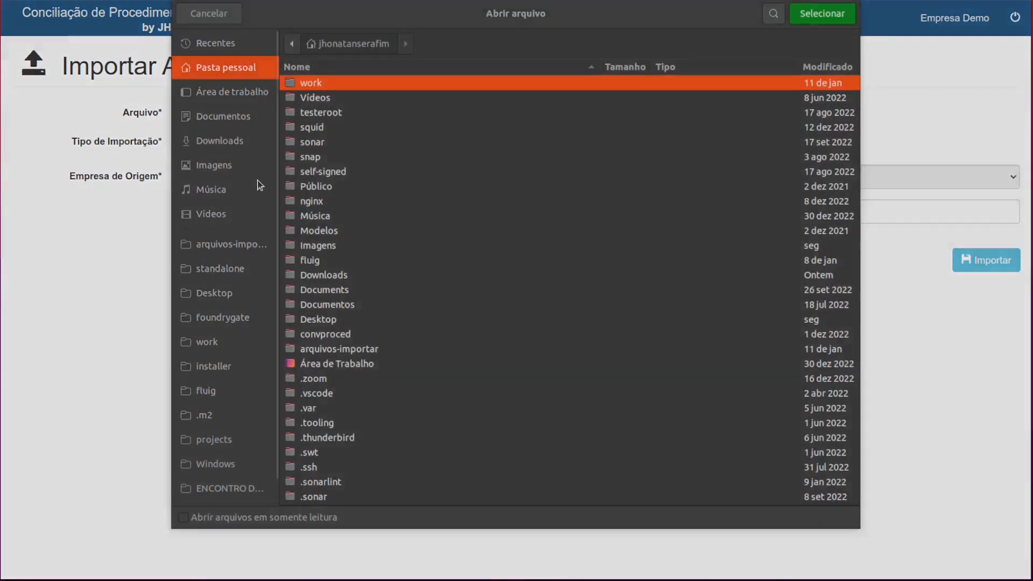
left_click(238, 249)
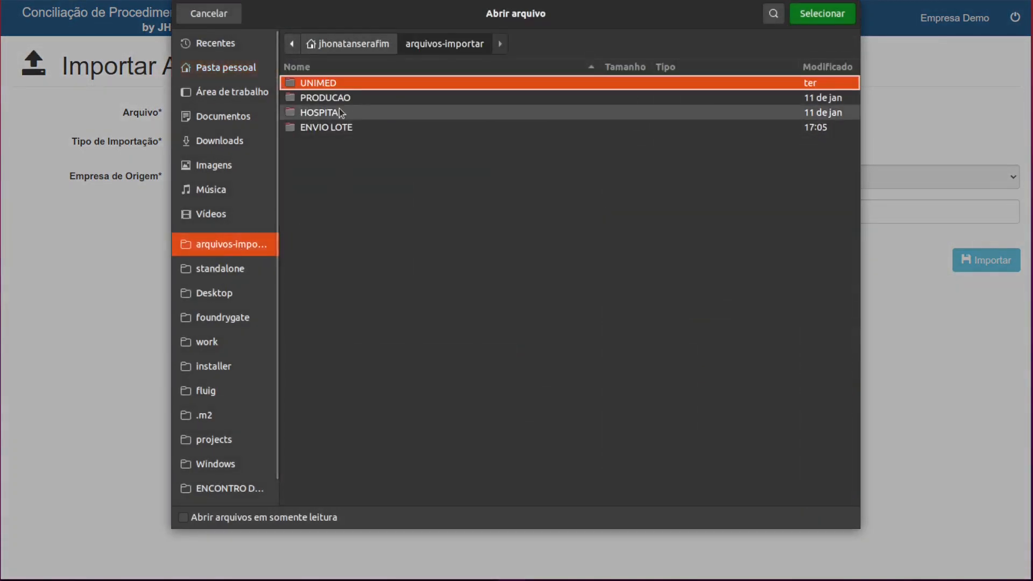
double_click(336, 98)
left_click(447, 45)
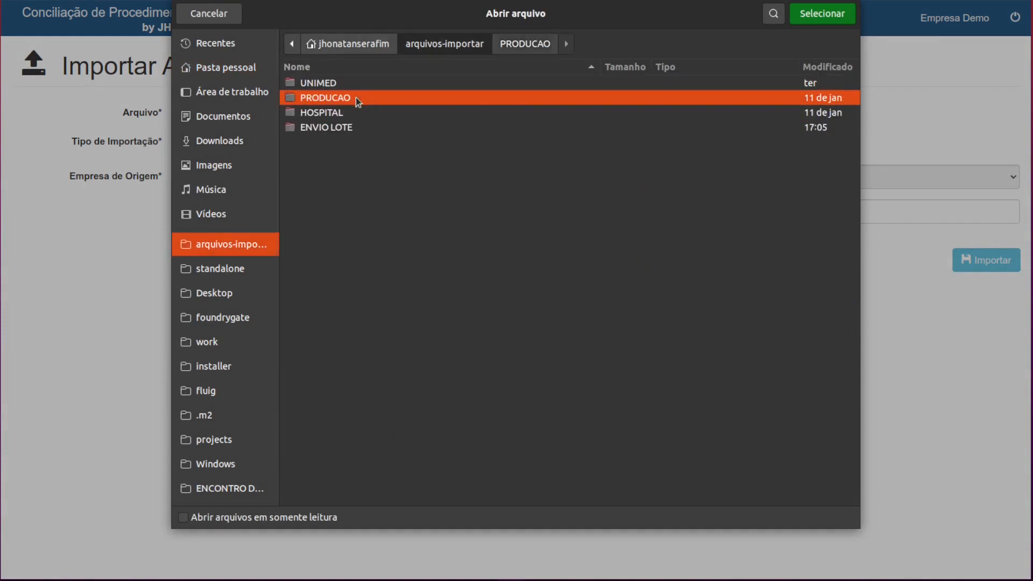
double_click(347, 114)
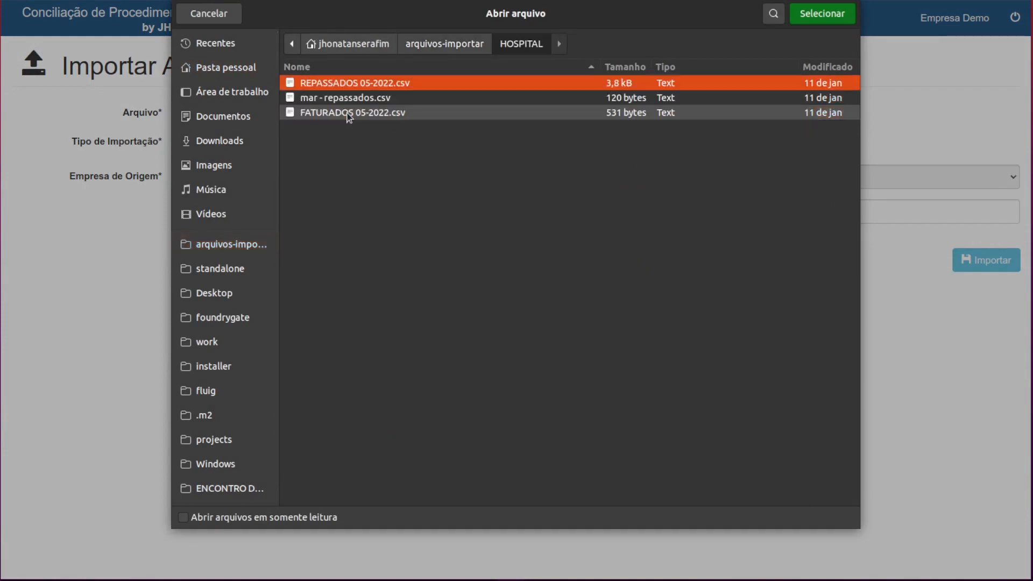
double_click(385, 84)
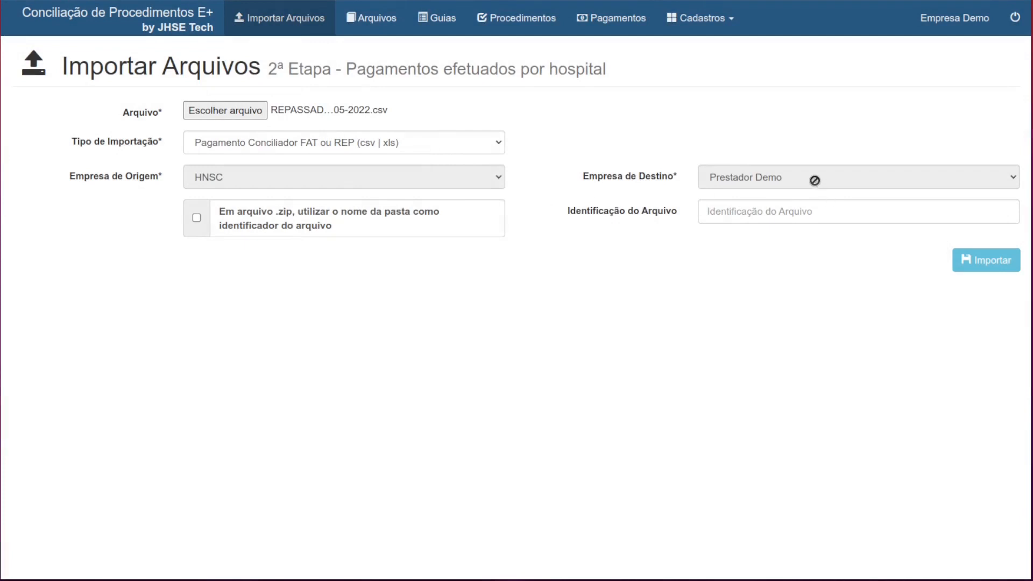
- Identify the hospital's REPASSADOS file as 2022-05, import it and update the guide and procedure queries
left_click(793, 210)
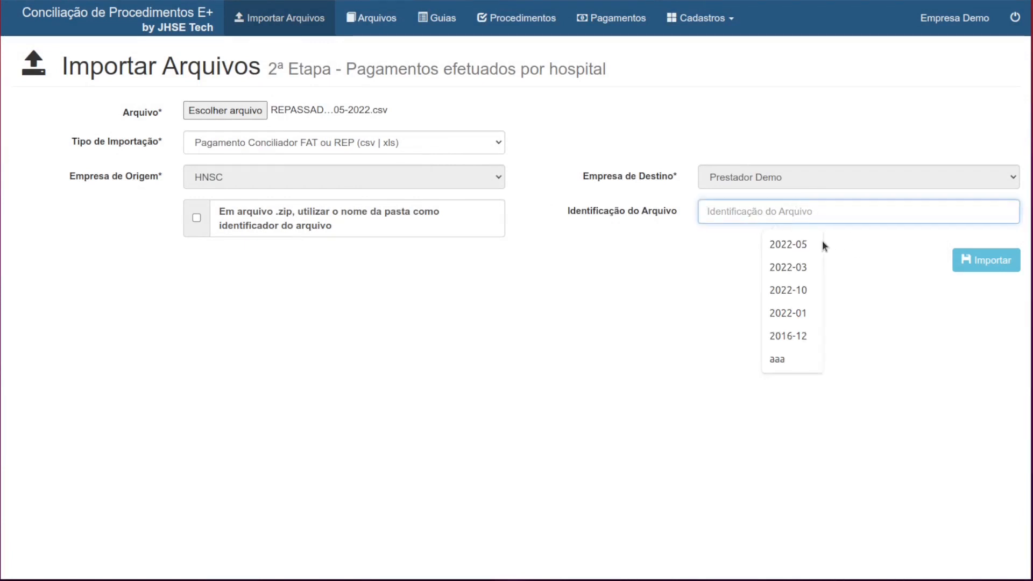
left_click(799, 235)
left_click(797, 212)
left_click(799, 240)
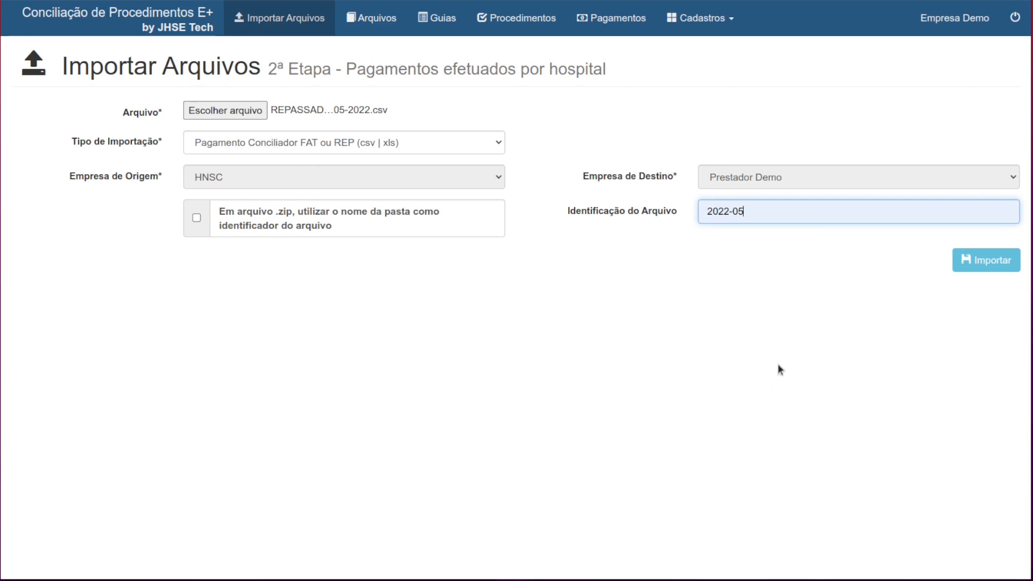
left_click(975, 264)
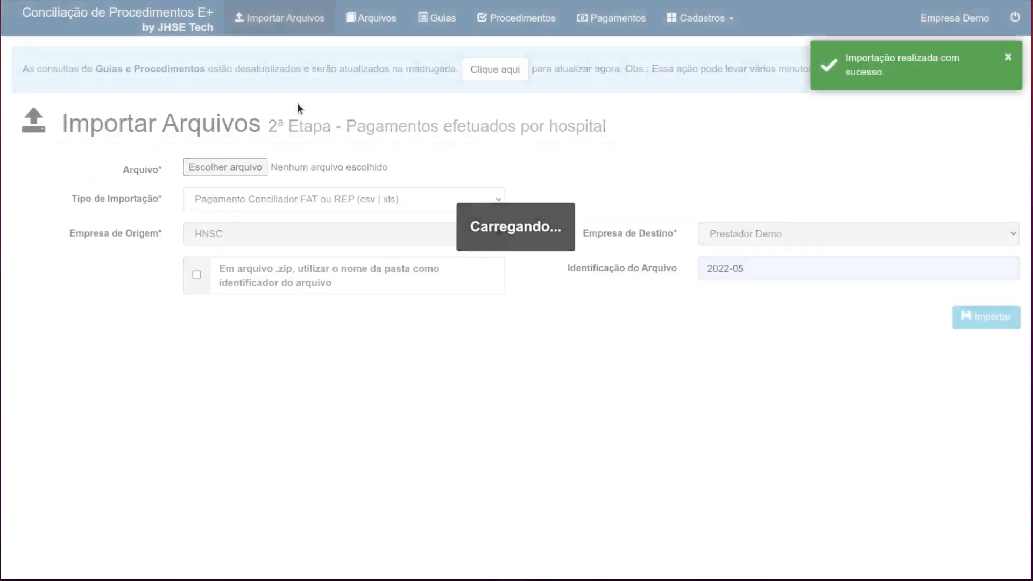
left_click(497, 68)
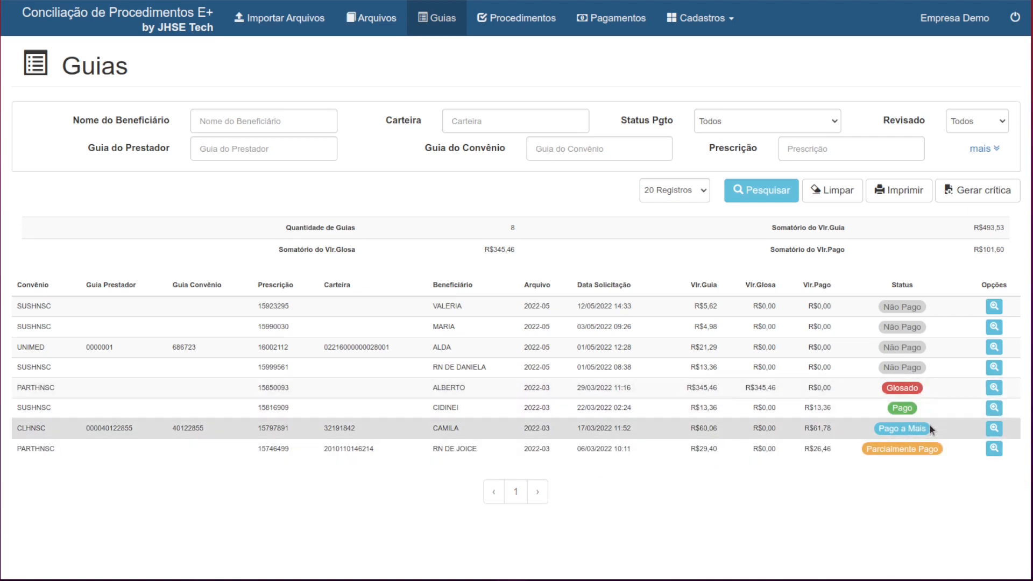
- Set up a new import of type Demonstrativo de Análise de Conta [Tiss 3.02.00] (xml) with 05-2022_DACM.XML from the UNIMED folder
left_click(307, 27)
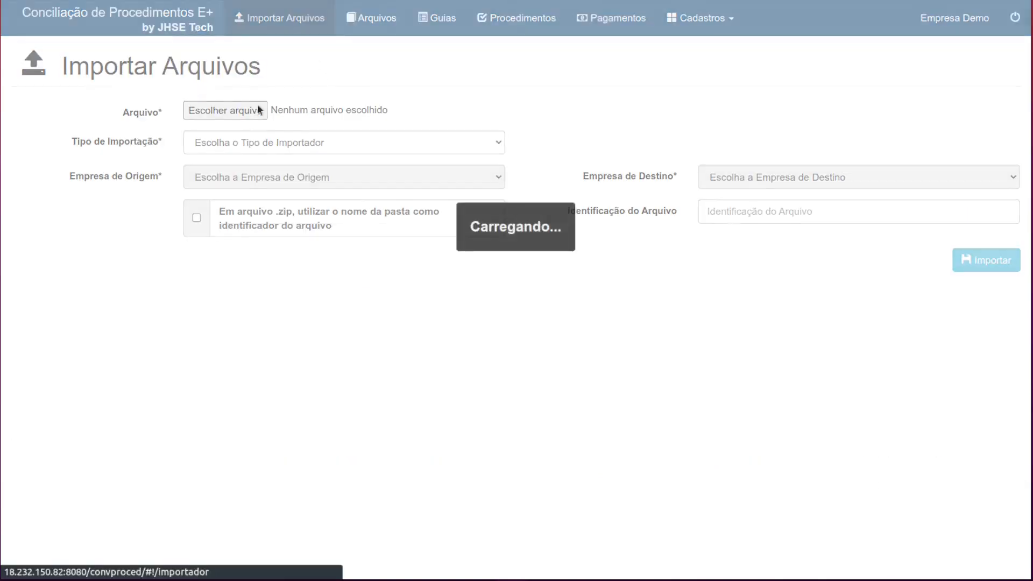
left_click(260, 137)
left_click(285, 247)
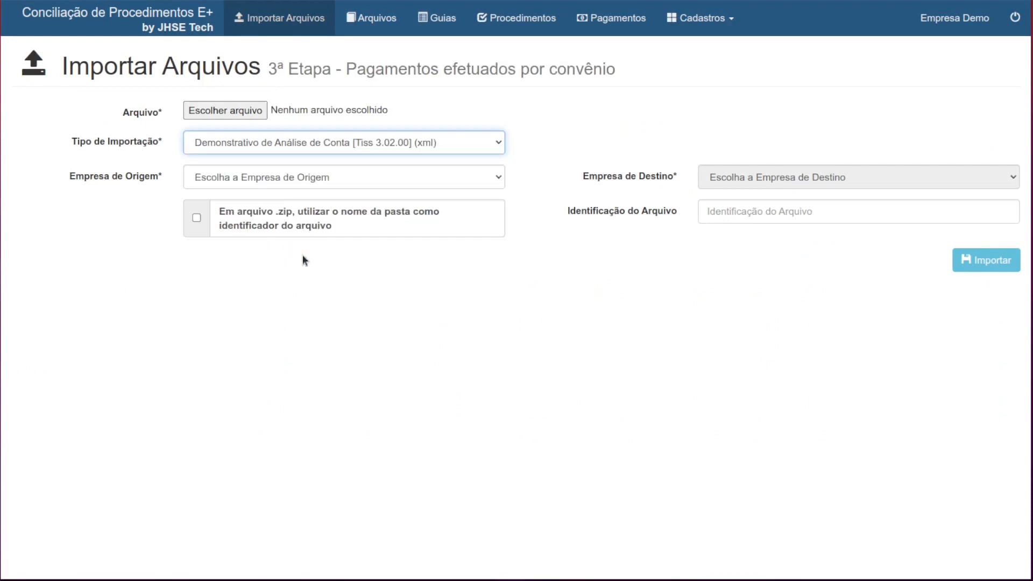
left_click(254, 113)
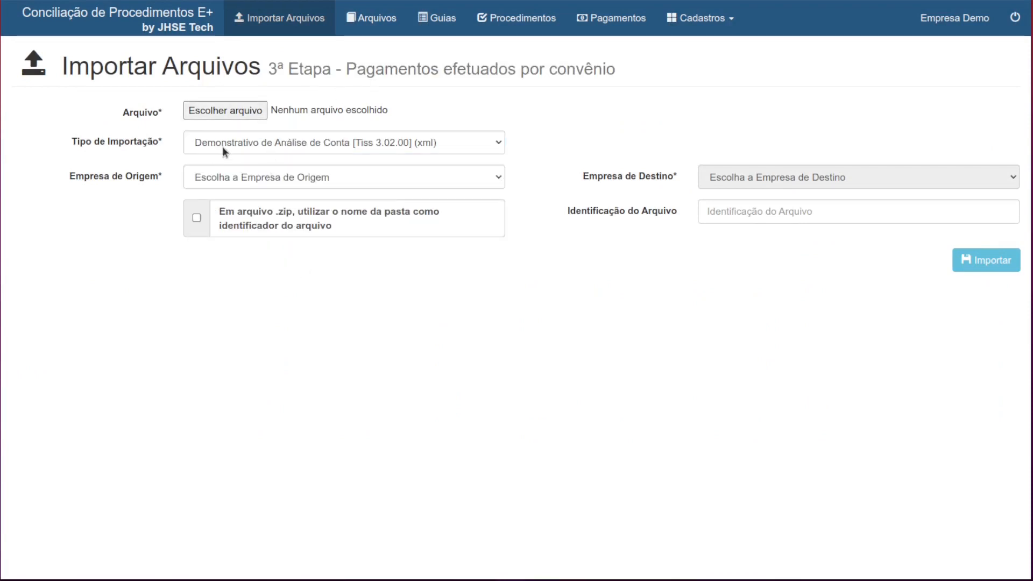
left_click(218, 114)
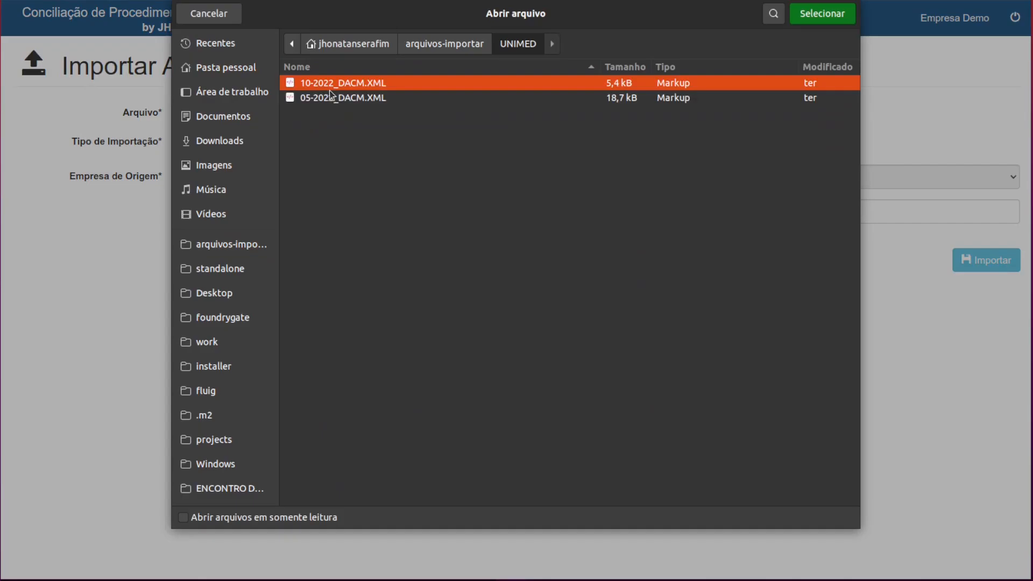
left_click(339, 98)
double_click(341, 99)
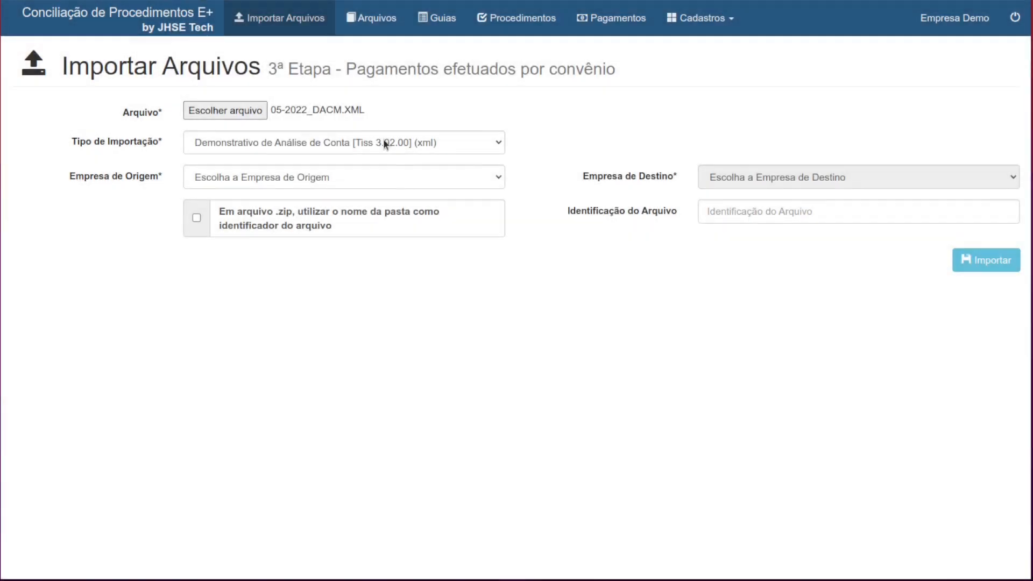
- Set the statement's company of origin to UNIMED, identify the file as 2022-05 and import it
left_click(795, 216)
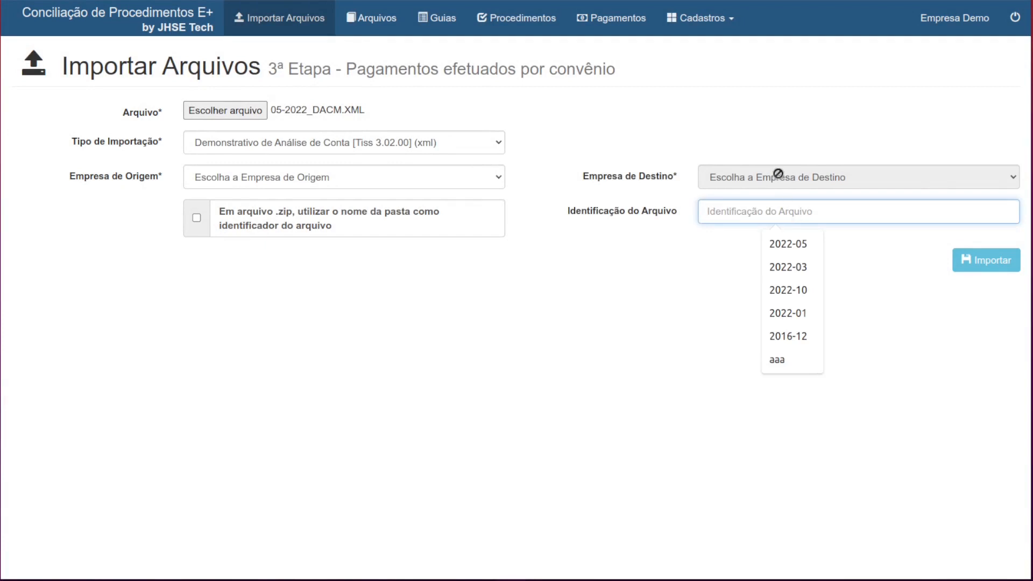
left_click(385, 167)
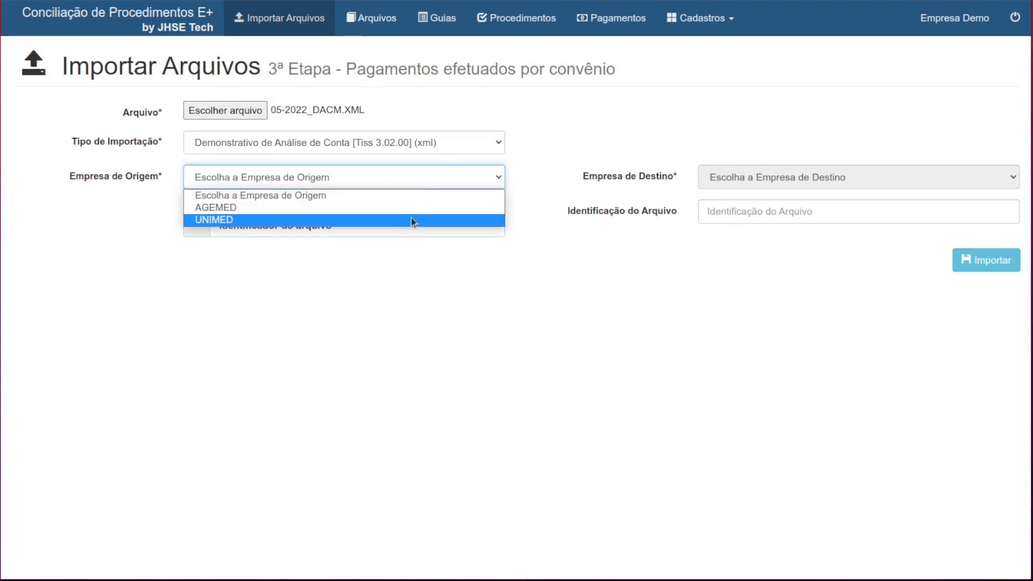
left_click(411, 219)
left_click(715, 210)
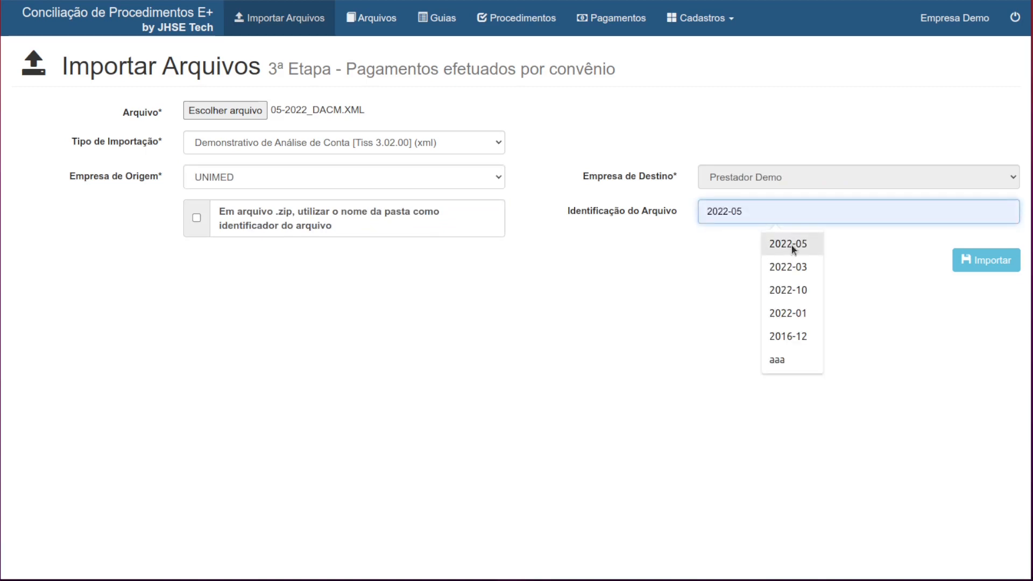
left_click(966, 259)
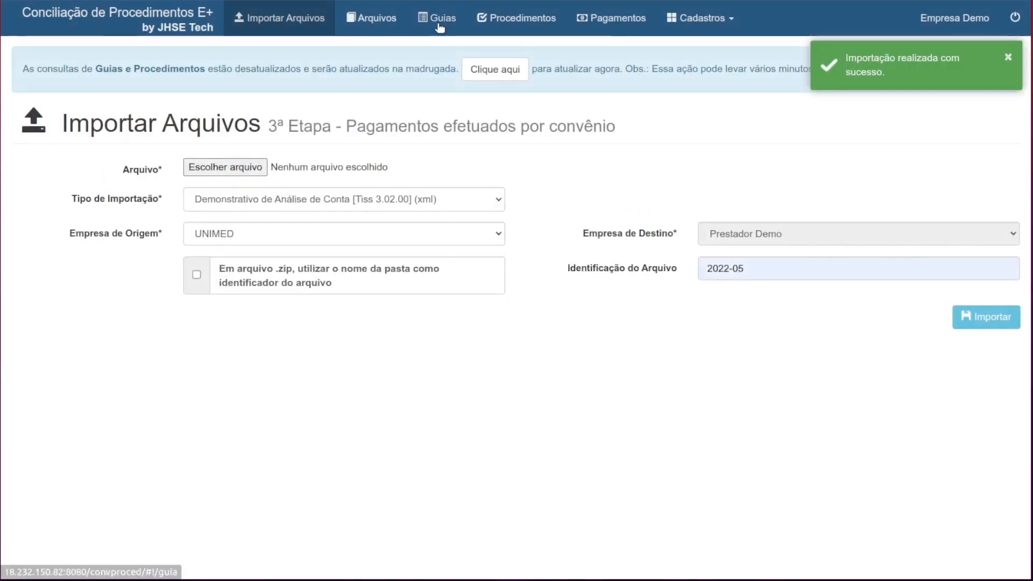
- Update the queries with the imported UNIMED statement and rerun the unfiltered guide search
left_click(438, 25)
left_click(768, 247)
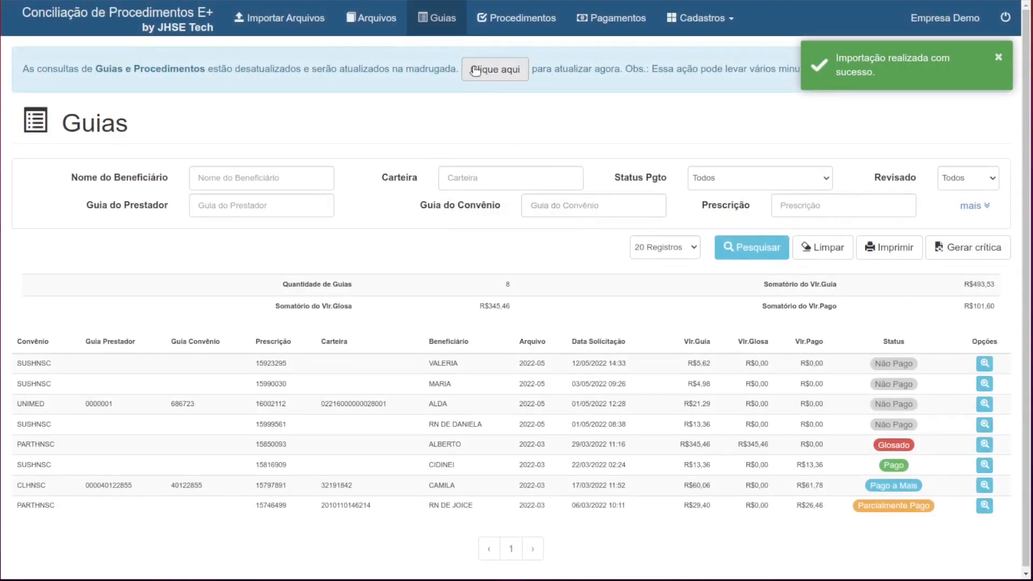
left_click(494, 69)
left_click(742, 197)
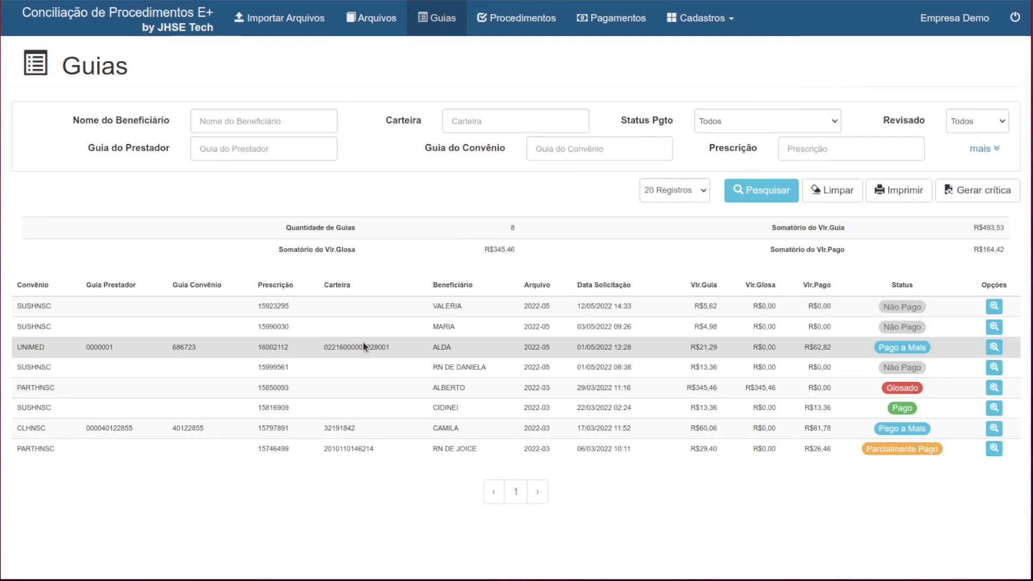
- Open the UNIMED guide's details and examine the payments matched to each procedure in the expanded view
left_click(994, 347)
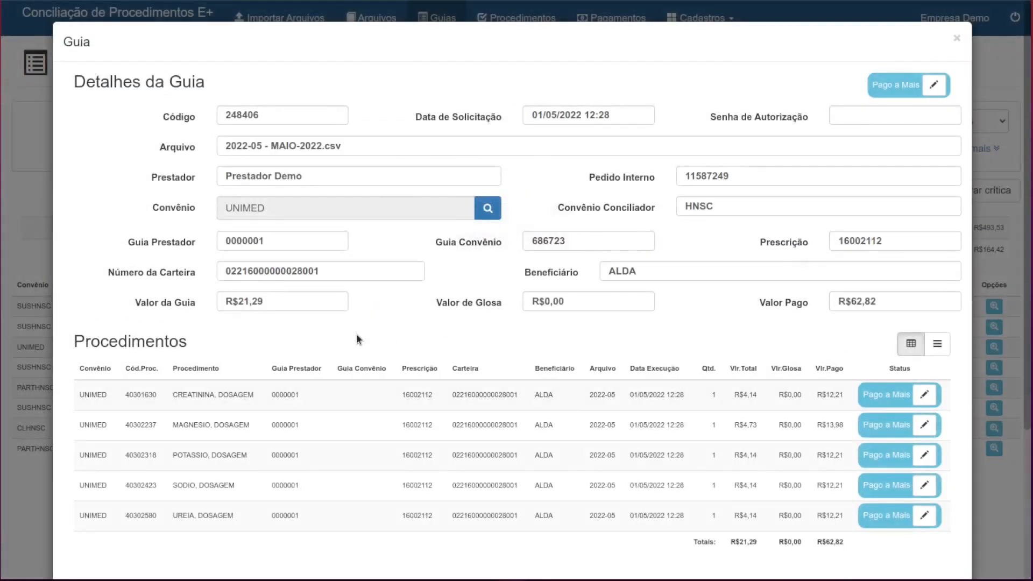
scroll(734, 408, "down", 2)
left_click(937, 266)
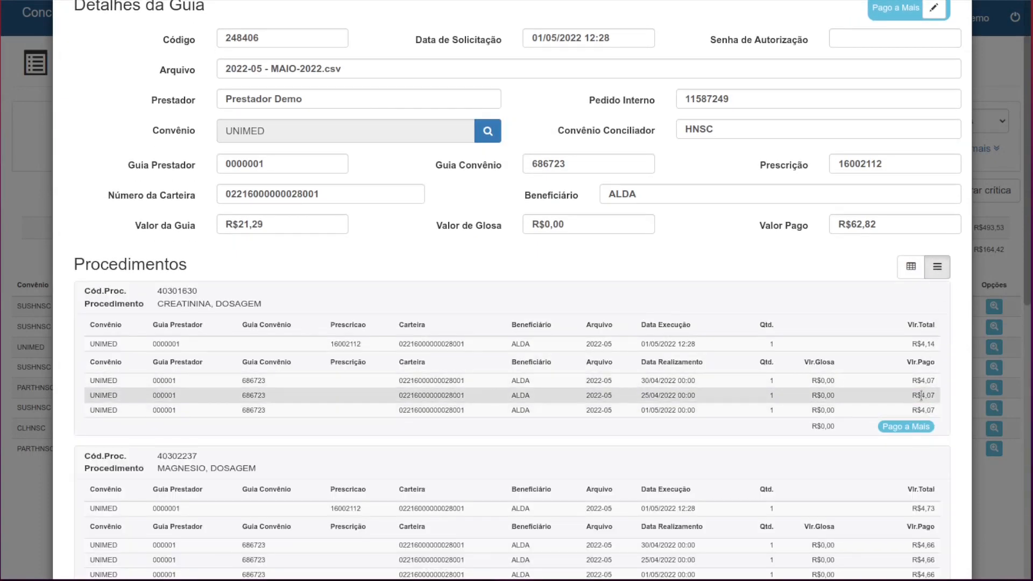
scroll(907, 415, "down", 1)
scroll(904, 417, "down", 7)
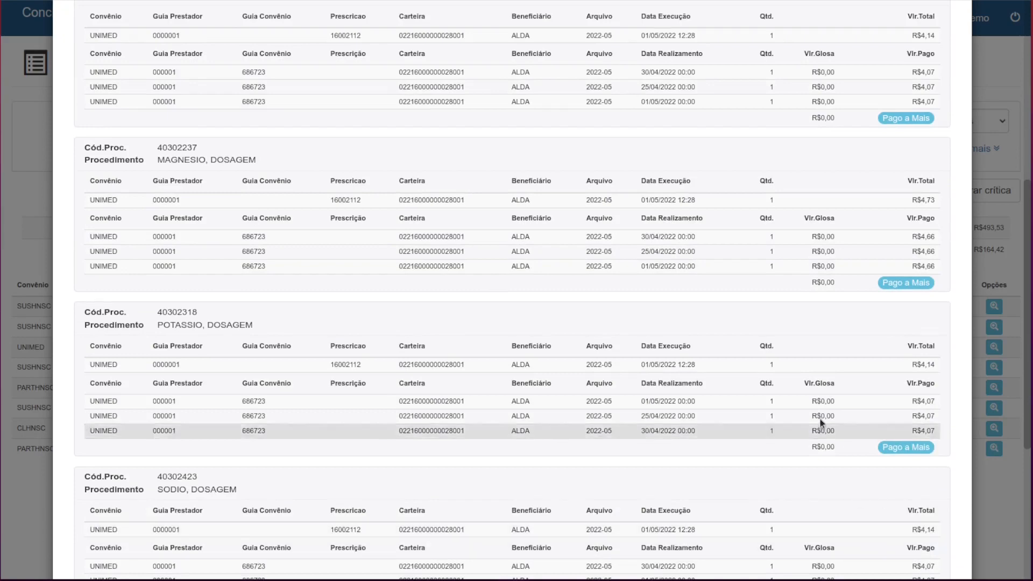
scroll(818, 419, "down", 7)
scroll(871, 334, "up", 5)
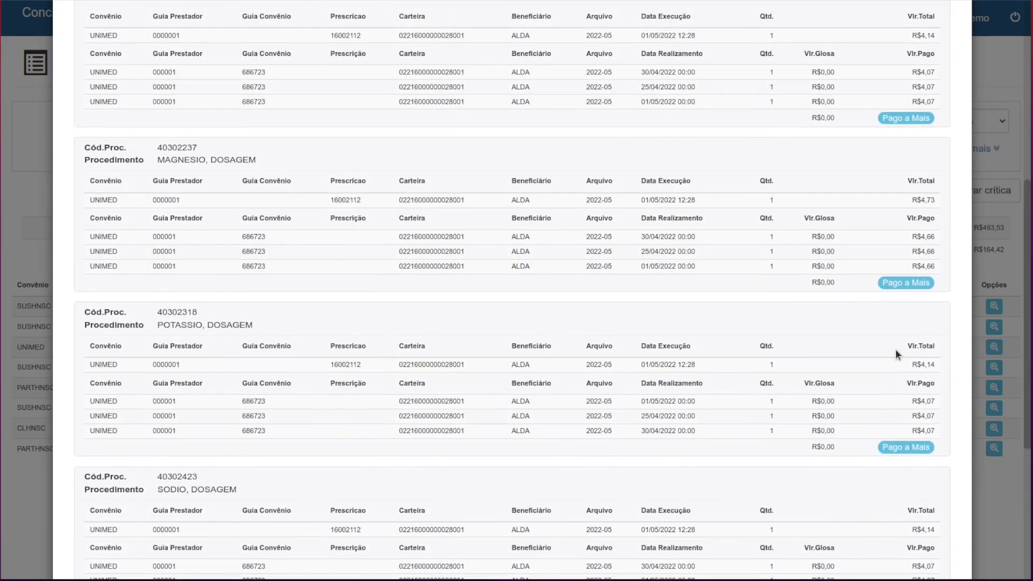
scroll(807, 330, "down", 2)
scroll(747, 319, "up", 7)
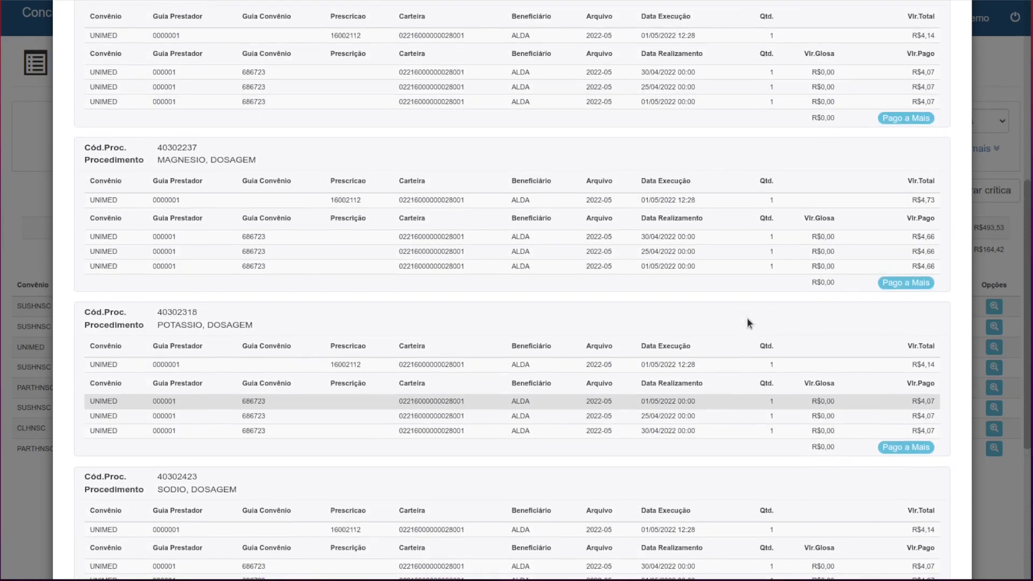
scroll(768, 285, "up", 3)
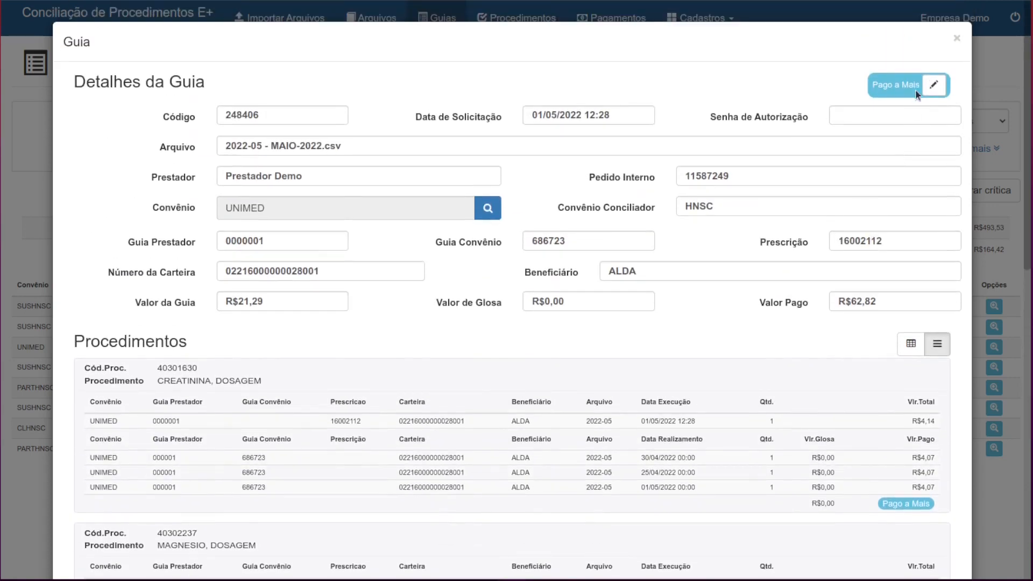
left_click(957, 39)
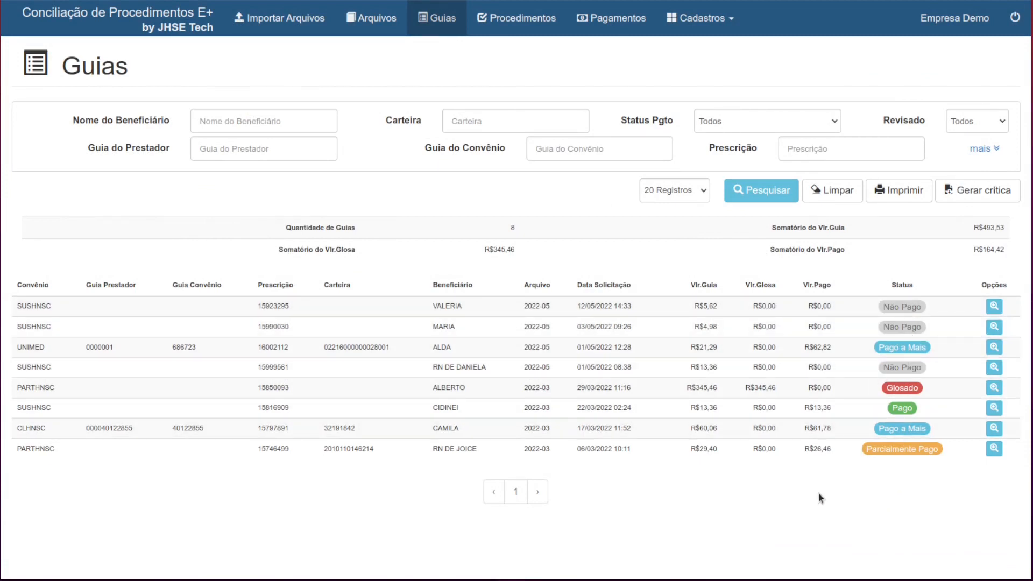
- Open the PARTHNSC guide with status Glosado and check the denial reason for the CREATININA, DOSAGEM procedure
left_click(994, 387)
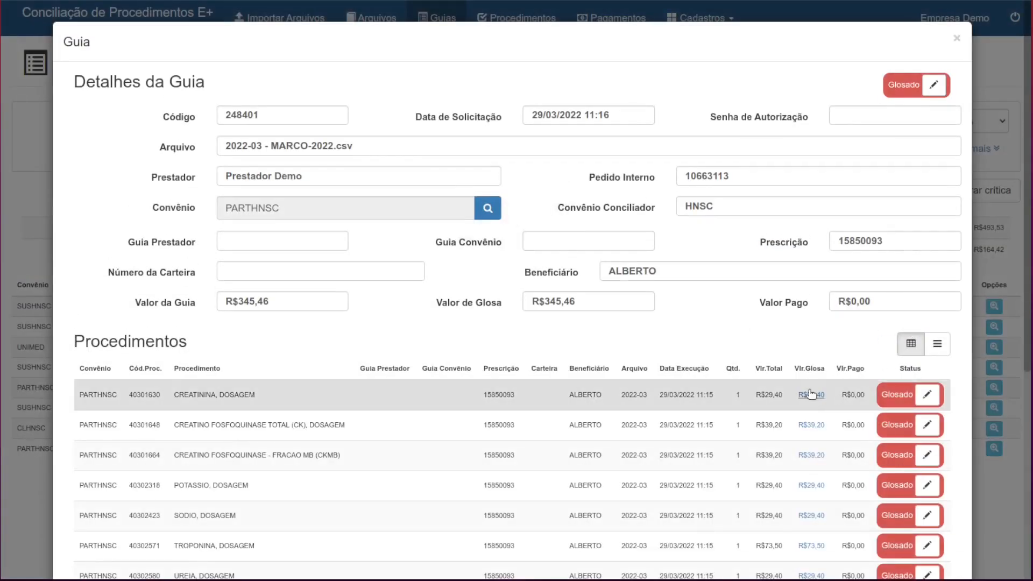
left_click(812, 395)
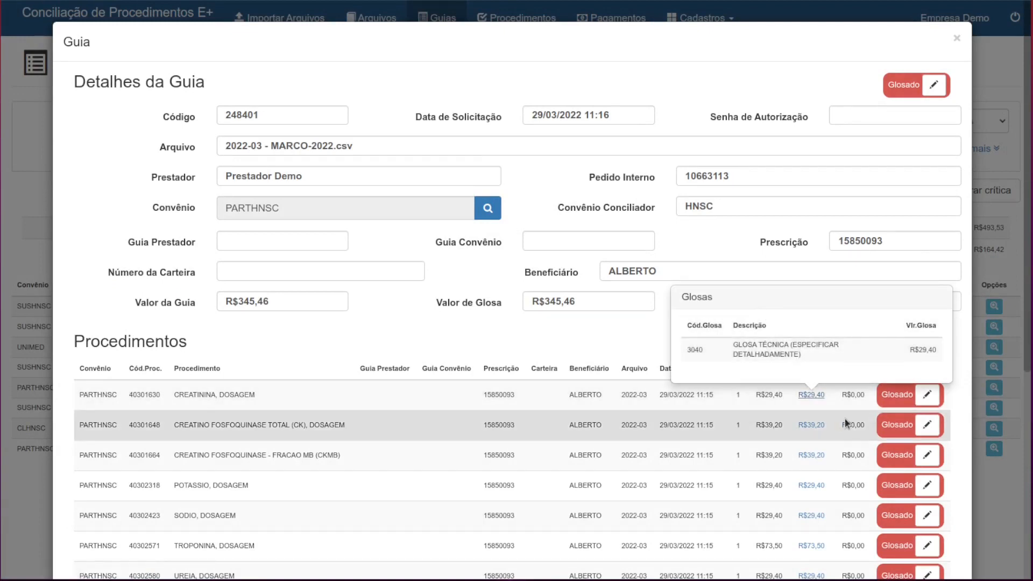
left_click(812, 398)
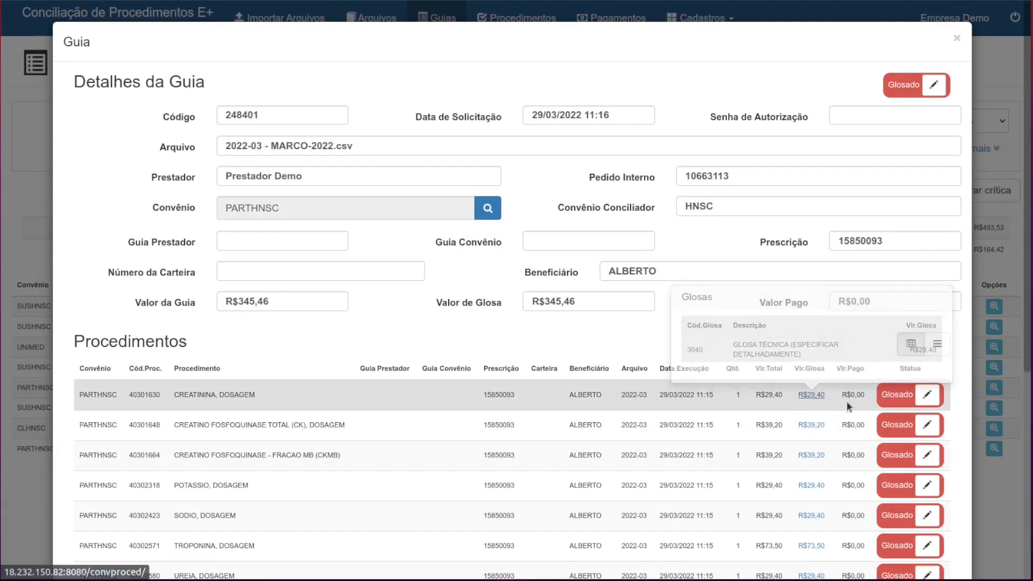
- Review the payments and denials of every procedure in the denied guide across all pages of the expanded view, and close the guide
left_click(937, 345)
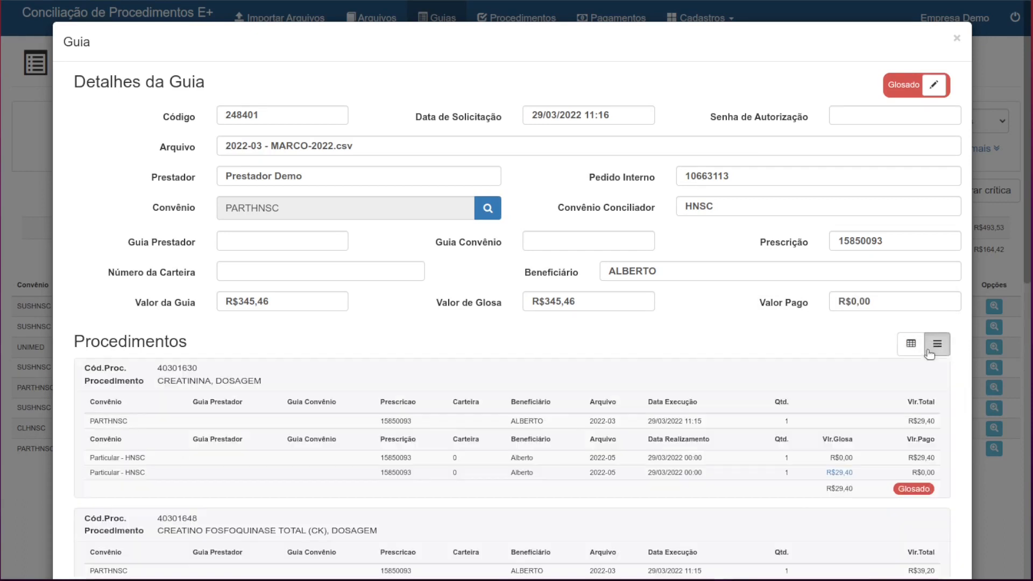
scroll(617, 384, "down", 2)
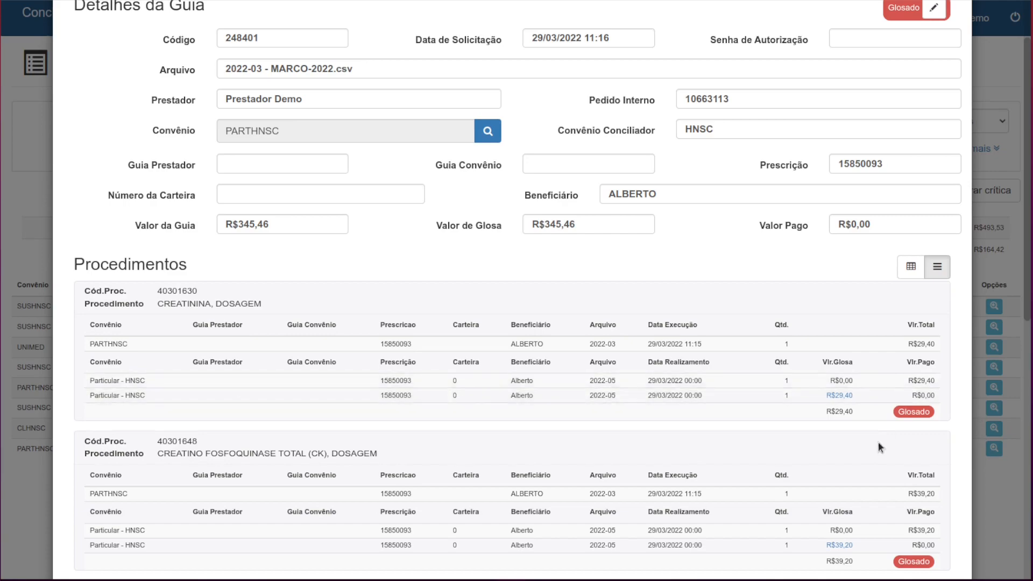
scroll(878, 462, "down", 3)
scroll(875, 463, "down", 6)
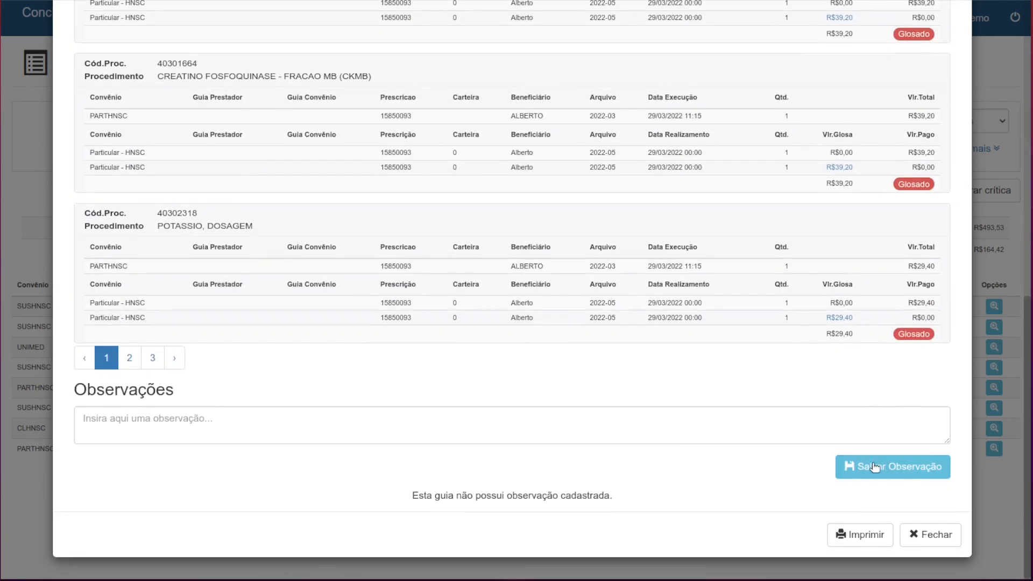
scroll(872, 464, "up", 6)
scroll(97, 446, "down", 5)
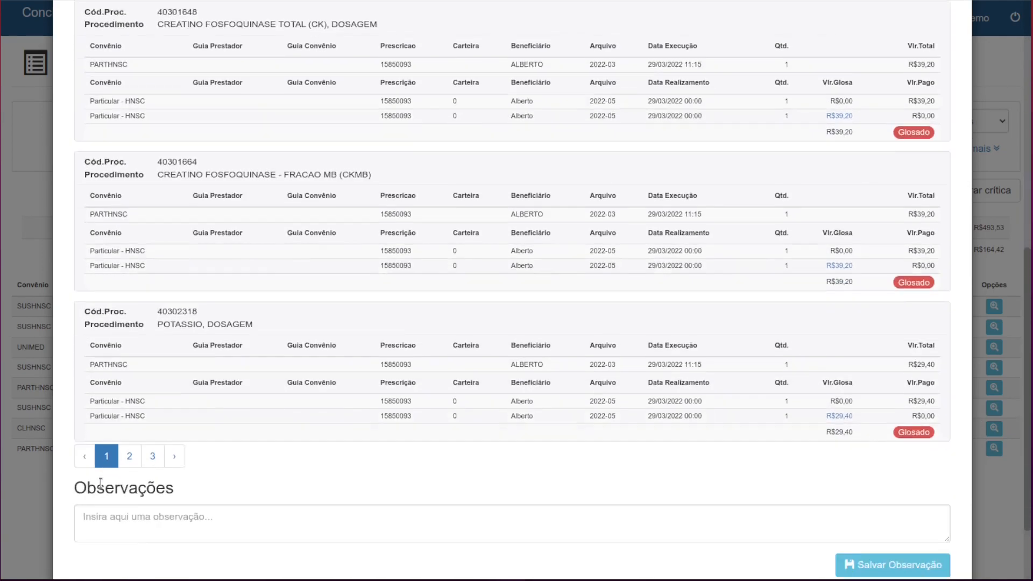
left_click(128, 436)
left_click(151, 436)
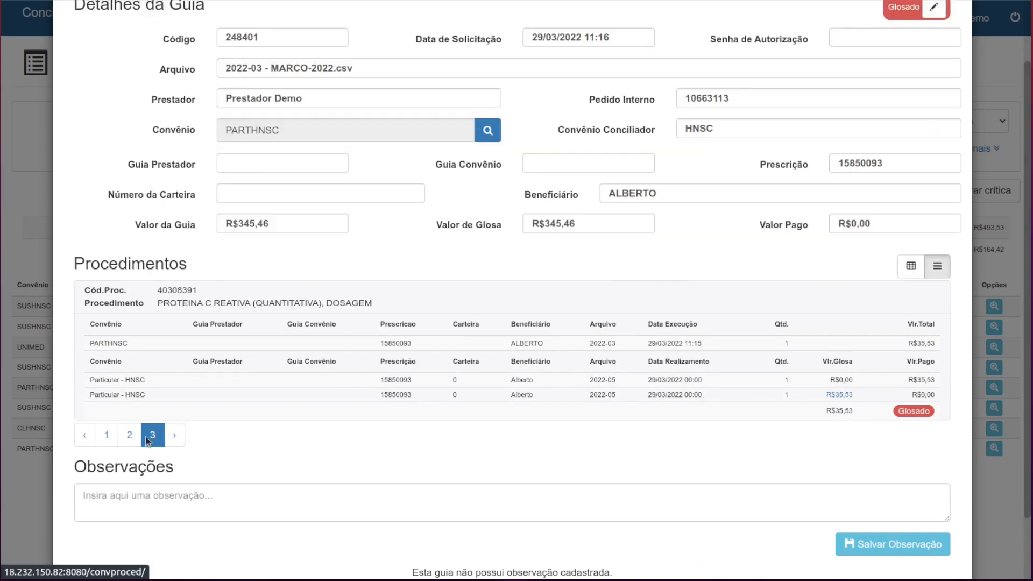
left_click(106, 433)
scroll(683, 333, "up", 2)
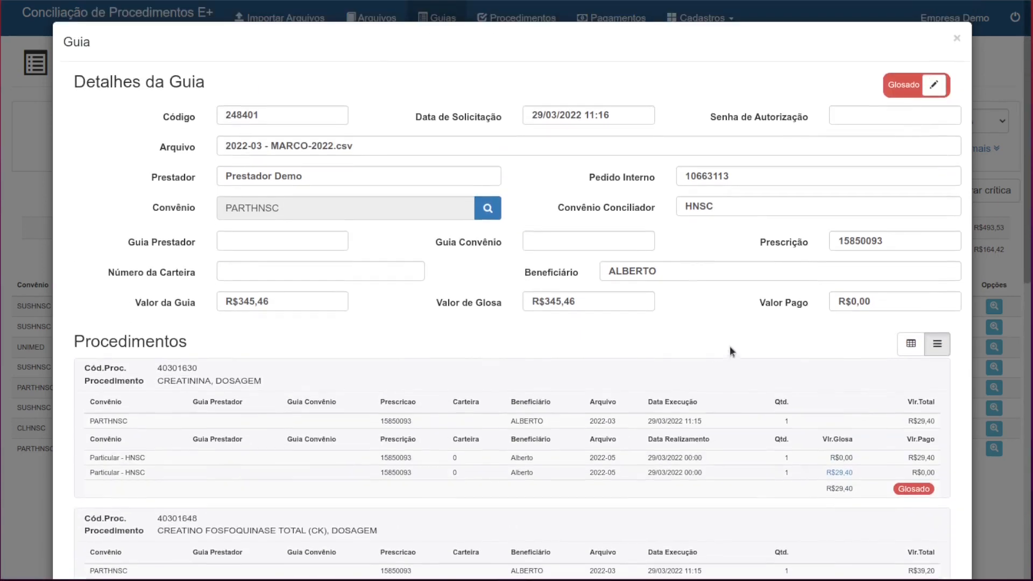
left_click(957, 40)
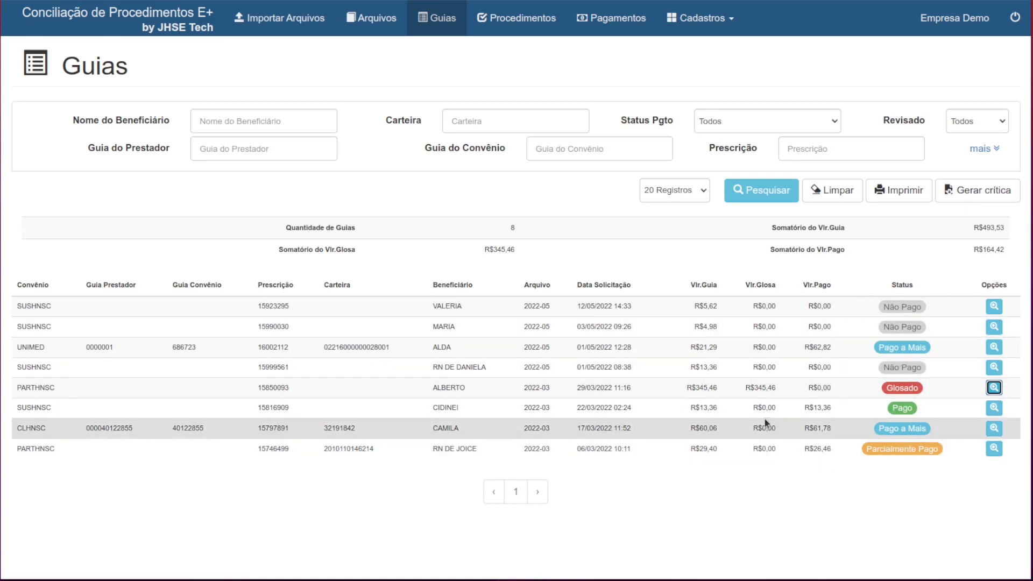
- Search the guides by payment status Não Pago, Pago and Pago a Mais in turn
left_click(803, 129)
left_click(791, 145)
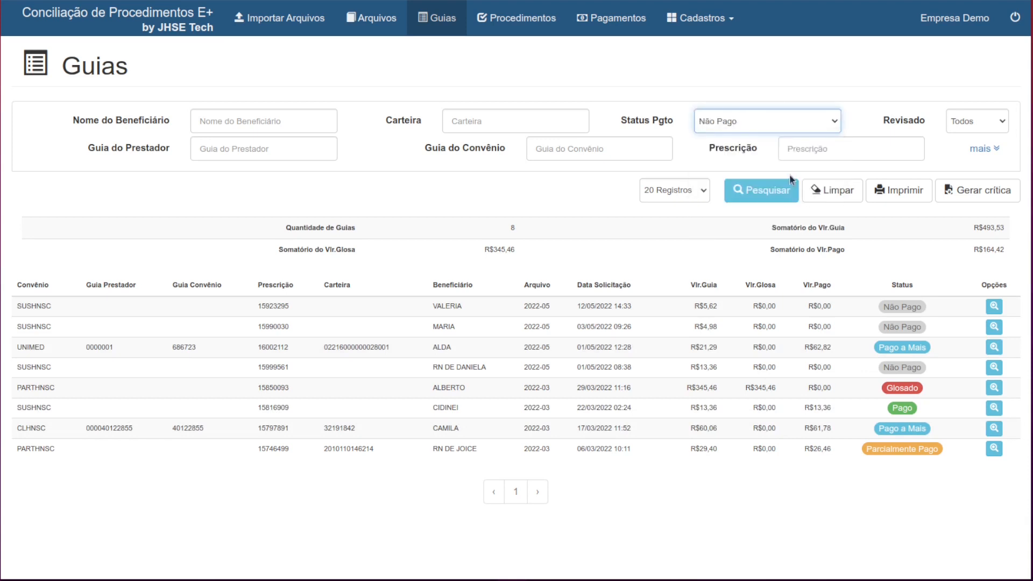
left_click(780, 189)
left_click(766, 120)
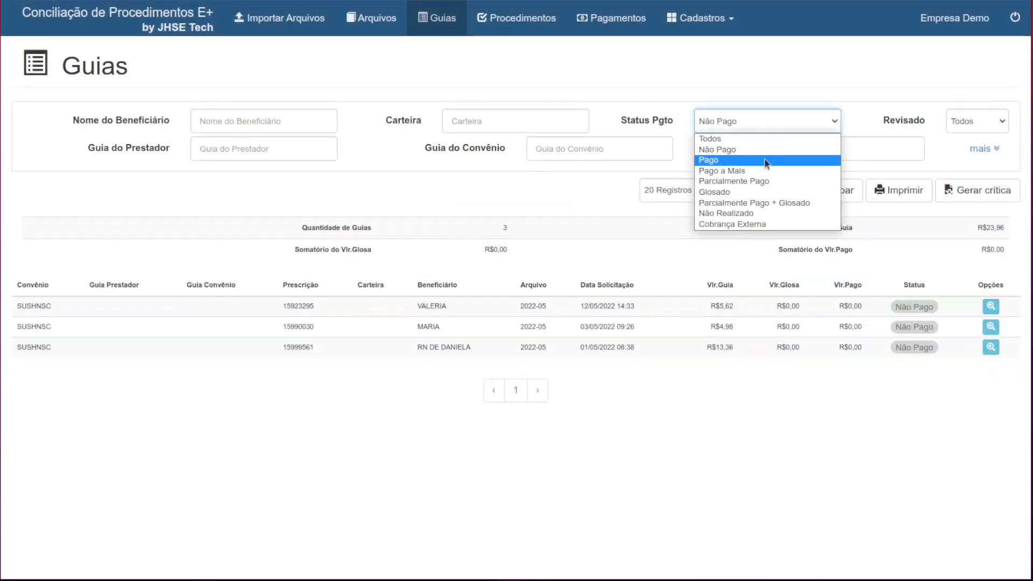
left_click(763, 159)
left_click(774, 183)
left_click(773, 121)
left_click(769, 168)
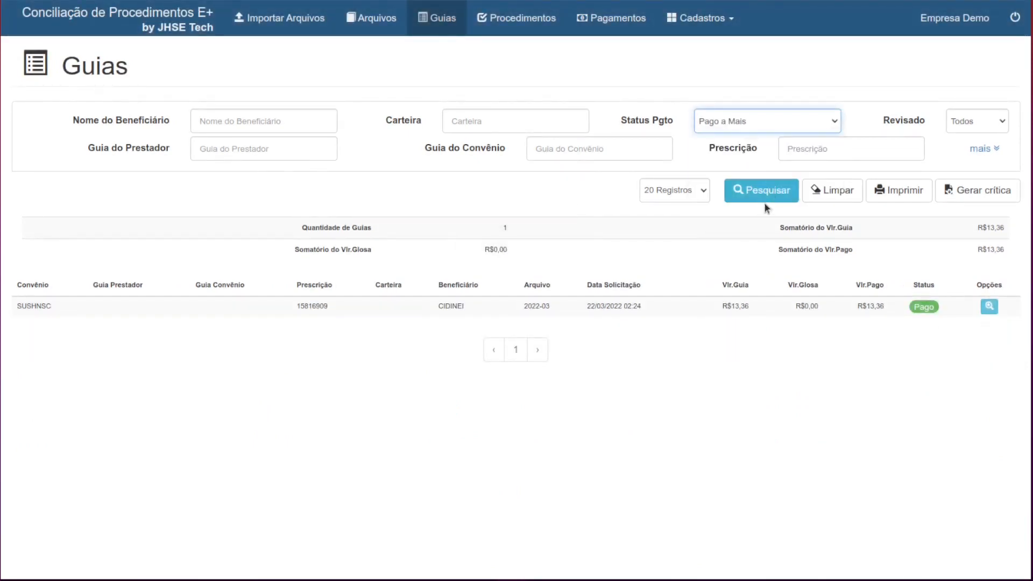
left_click(763, 195)
- Search the guides by status Parcialmente Pago, Glosado and Parcialmente Pago + Glosado in turn, and clear the filter to search all guides again
left_click(751, 127)
left_click(753, 177)
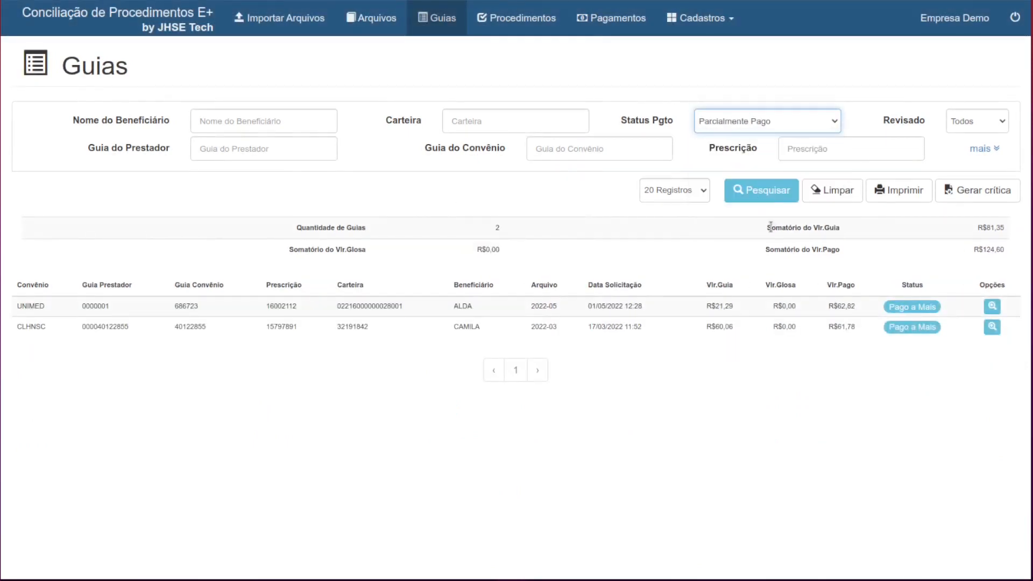
left_click(756, 191)
left_click(745, 121)
left_click(750, 188)
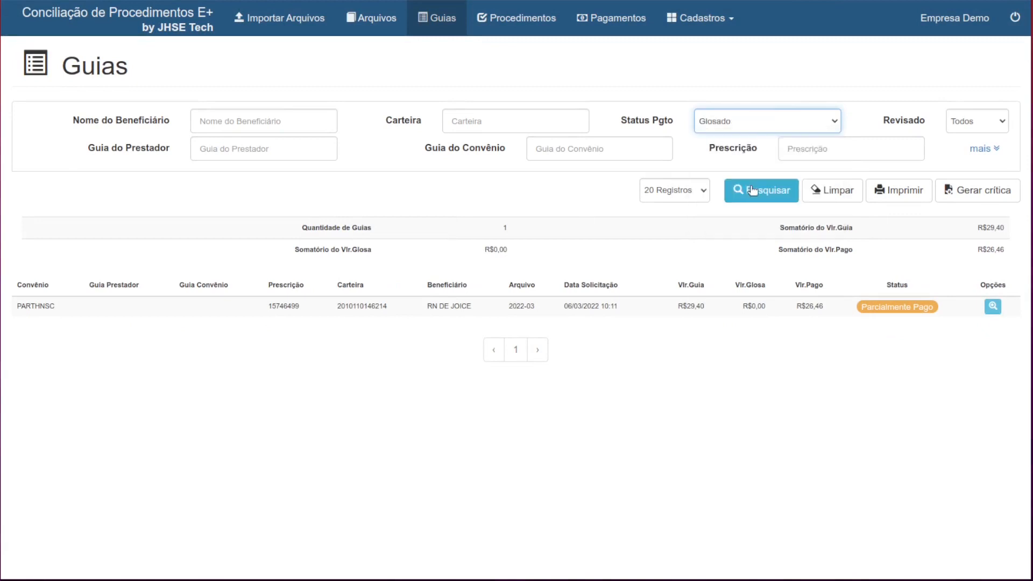
left_click(760, 190)
left_click(742, 127)
left_click(753, 201)
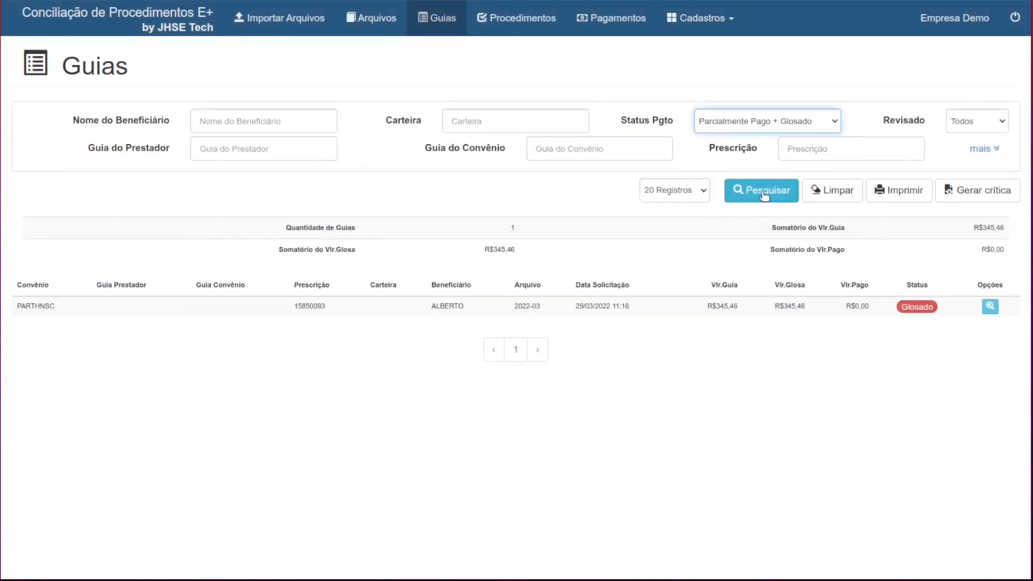
left_click(760, 190)
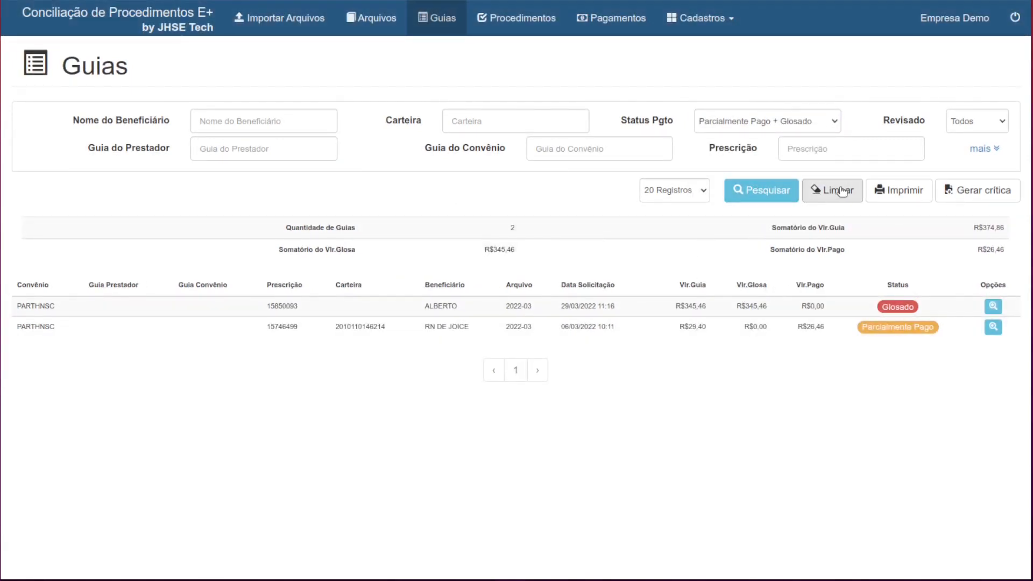
left_click(834, 191)
left_click(760, 191)
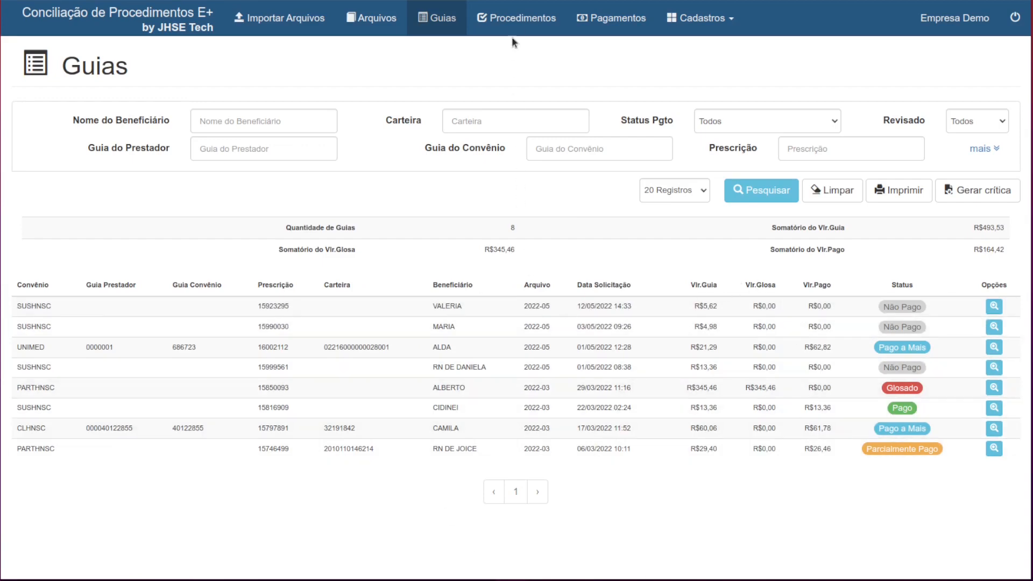
- Run an unfiltered search of the procedures and look through both result pages
left_click(520, 20)
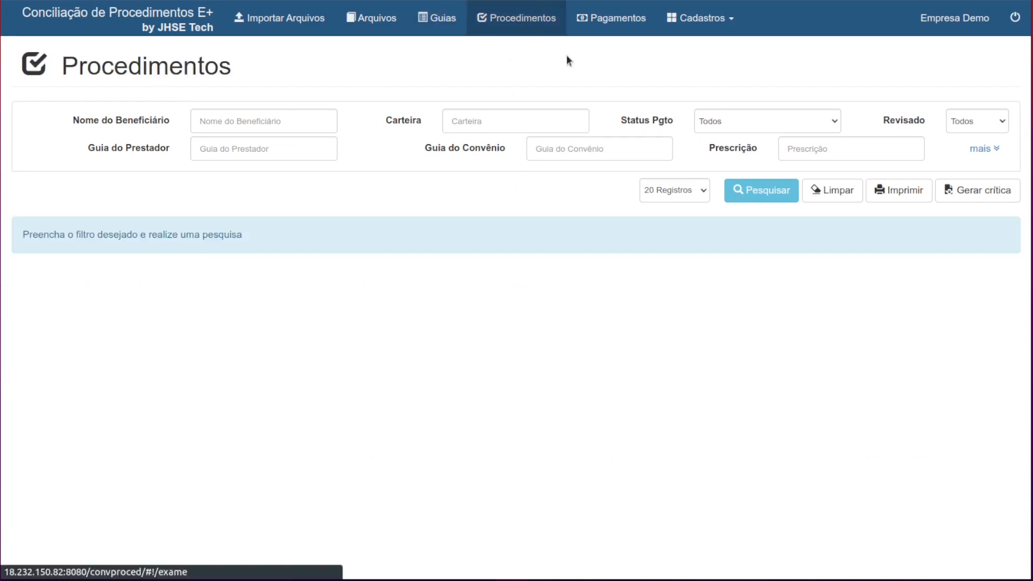
left_click(738, 190)
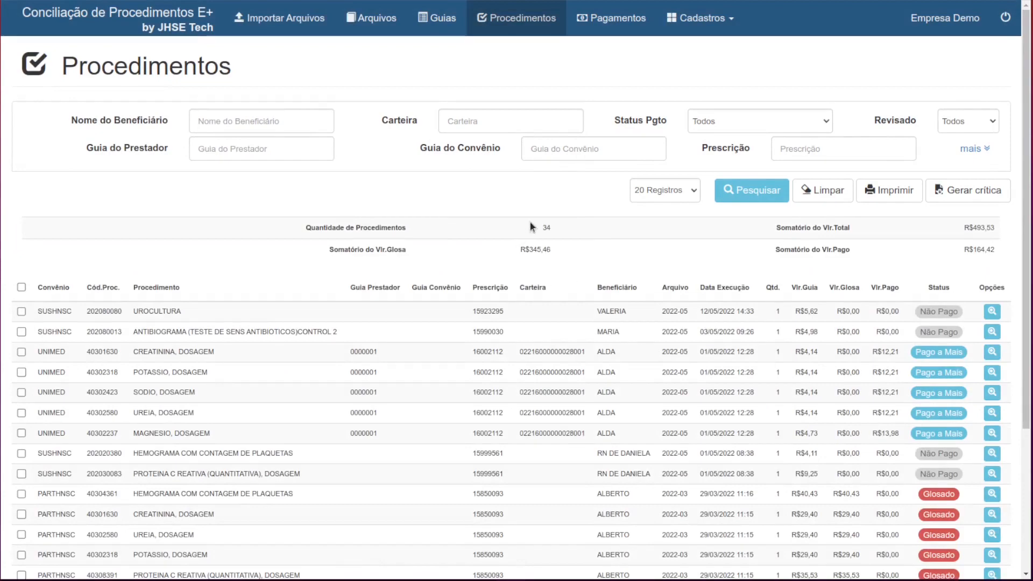
scroll(683, 398, "down", 4)
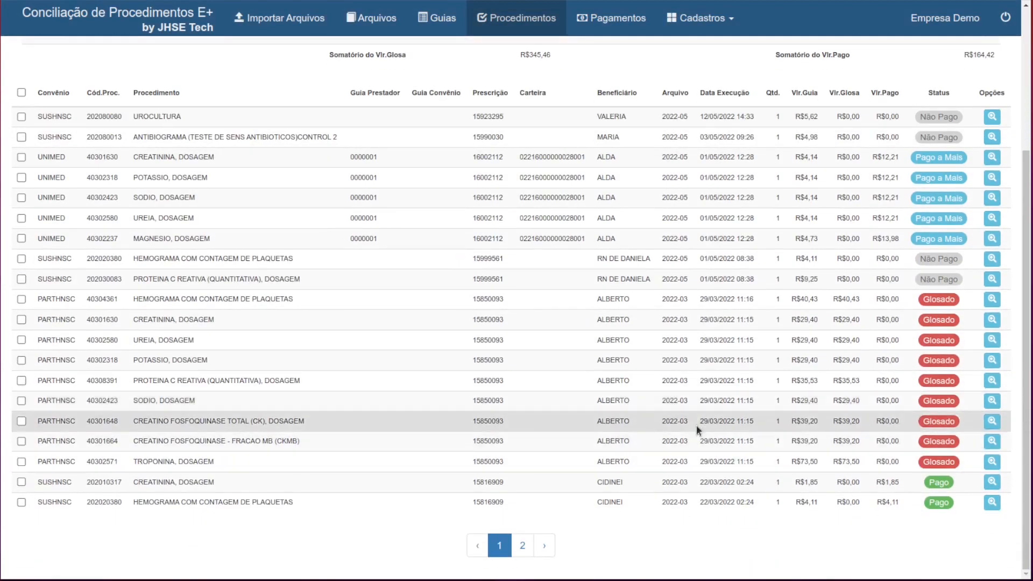
left_click(523, 546)
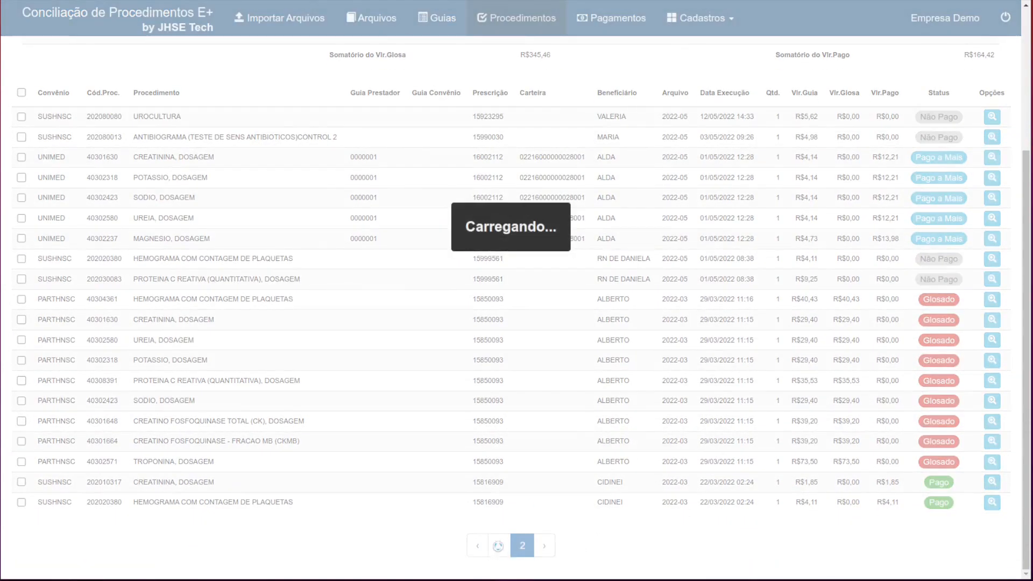
left_click(505, 544)
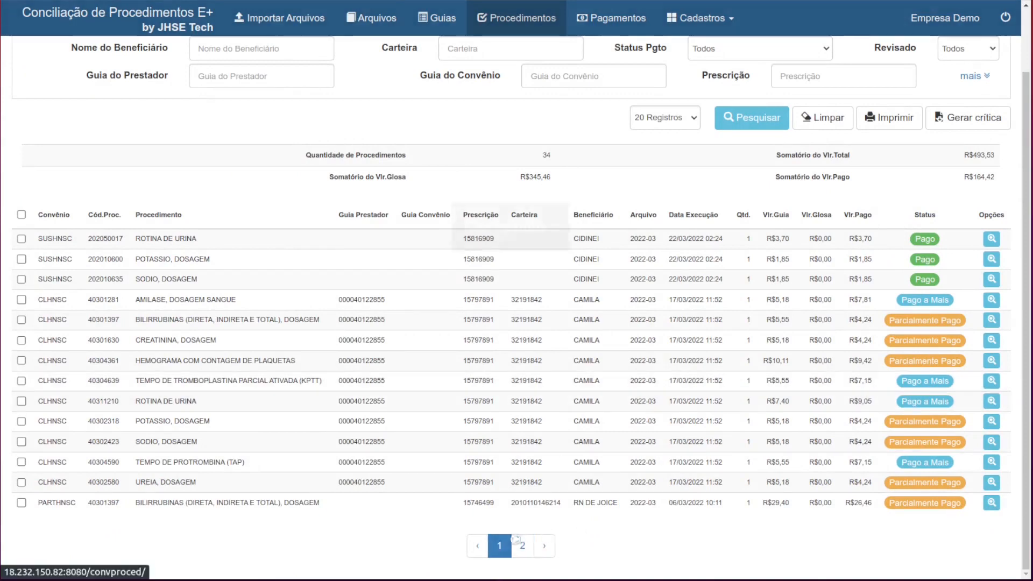
scroll(767, 107, "up", 2)
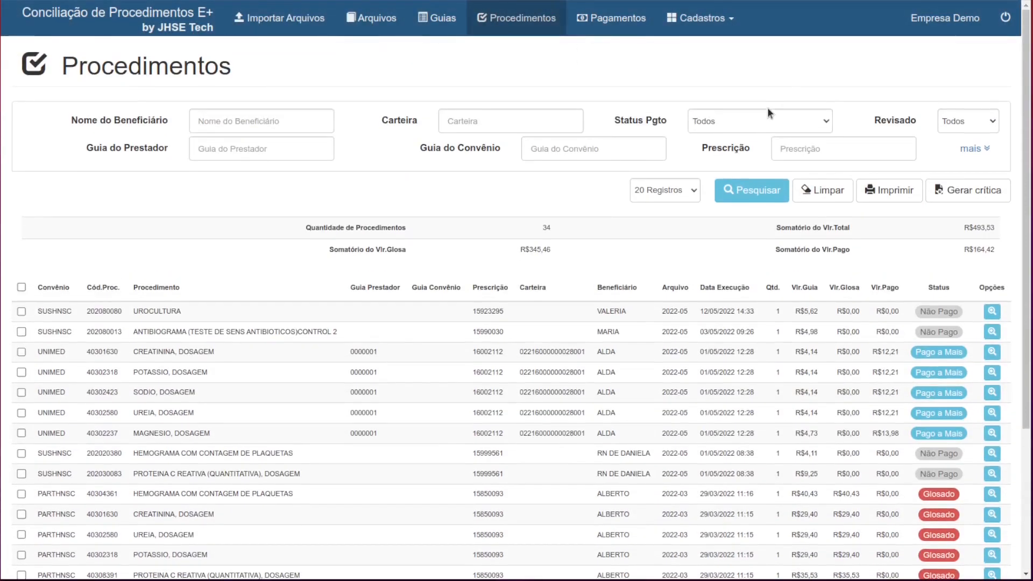
- Search the procedures by payment status Não Pago and by Glosado
left_click(767, 121)
left_click(767, 146)
left_click(735, 191)
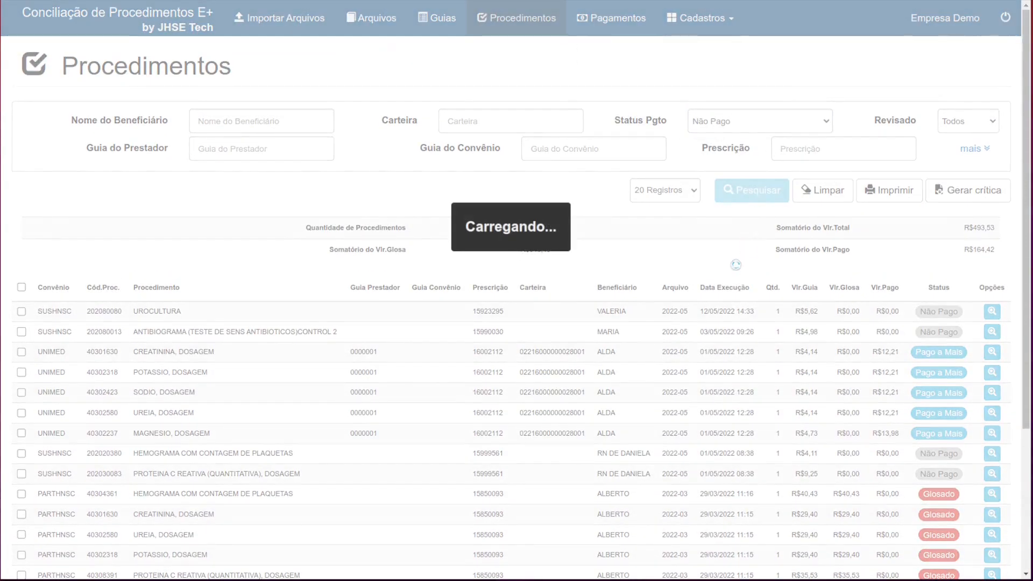
left_click(767, 119)
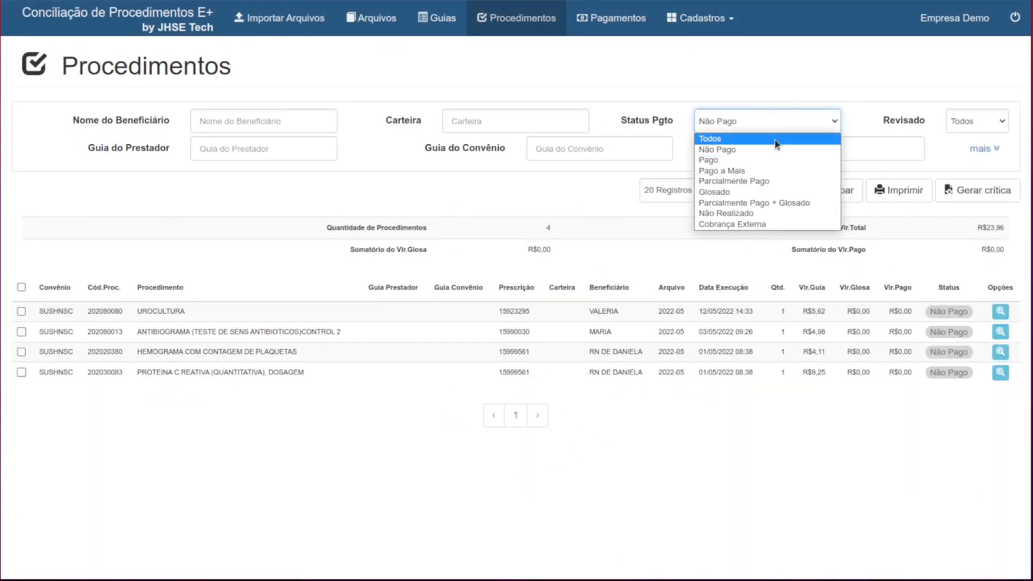
left_click(759, 192)
left_click(761, 190)
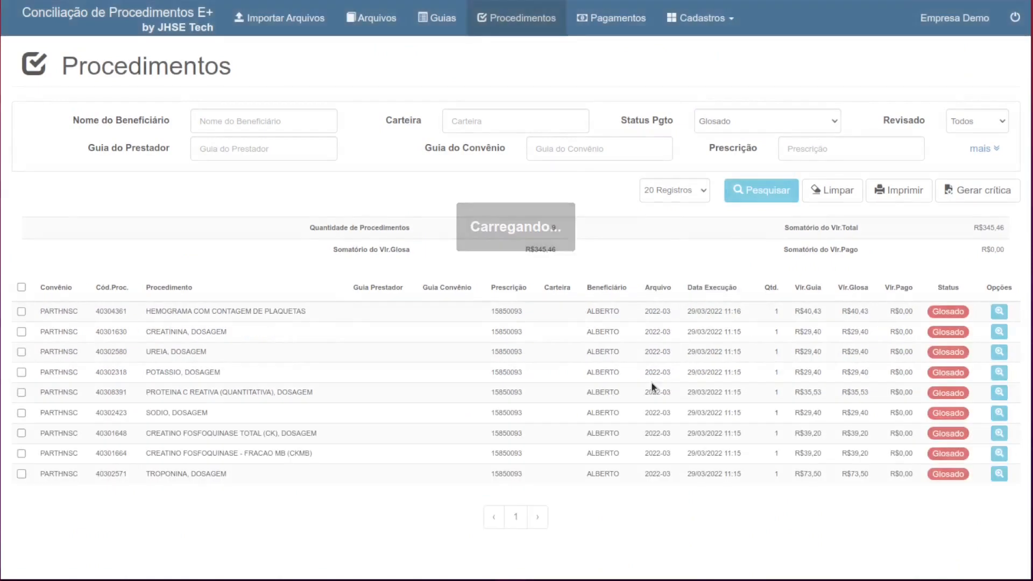
- Search the procedures with payment status Não Pago and open the guide of the UROCULTURA procedure
left_click(764, 121)
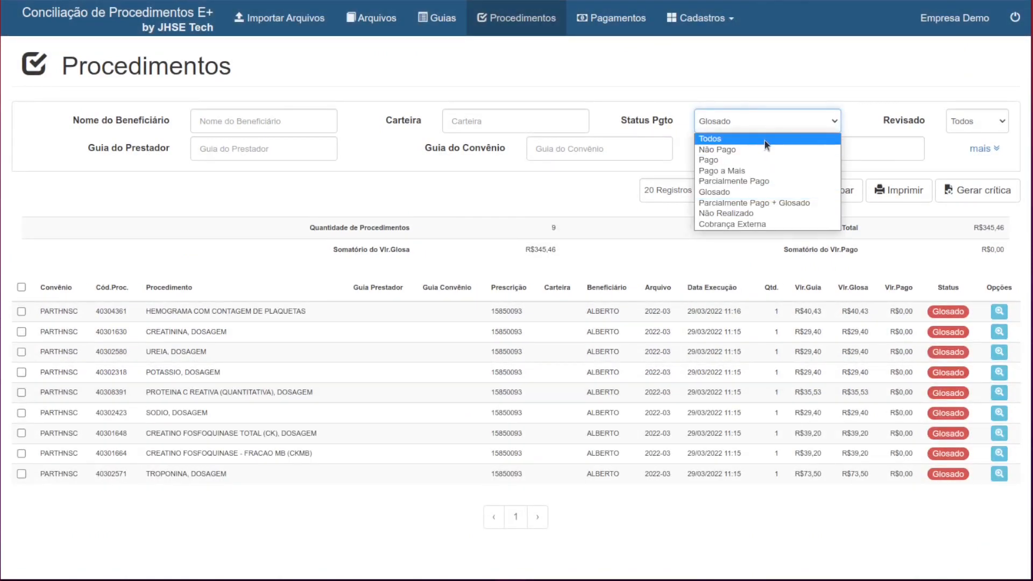
left_click(763, 148)
left_click(761, 190)
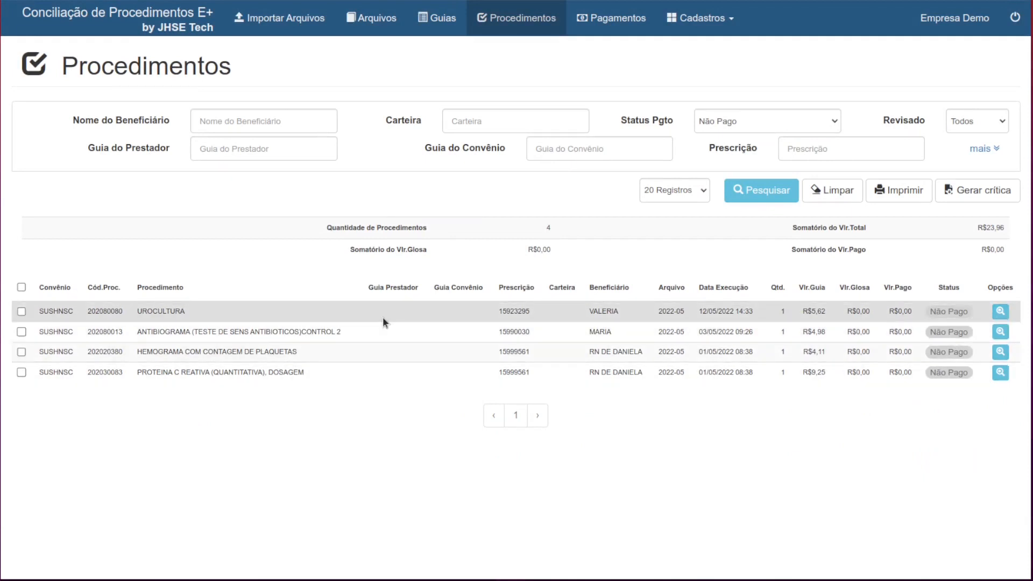
left_click(1000, 313)
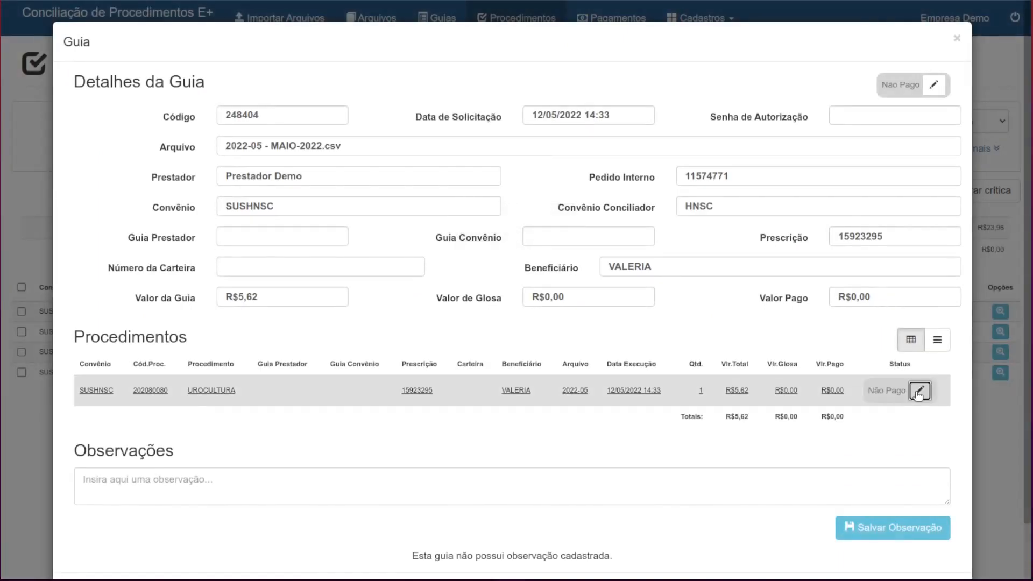
- Change the UROCULTURA procedure's payment status to Não Realizado and save the change
left_click(918, 392)
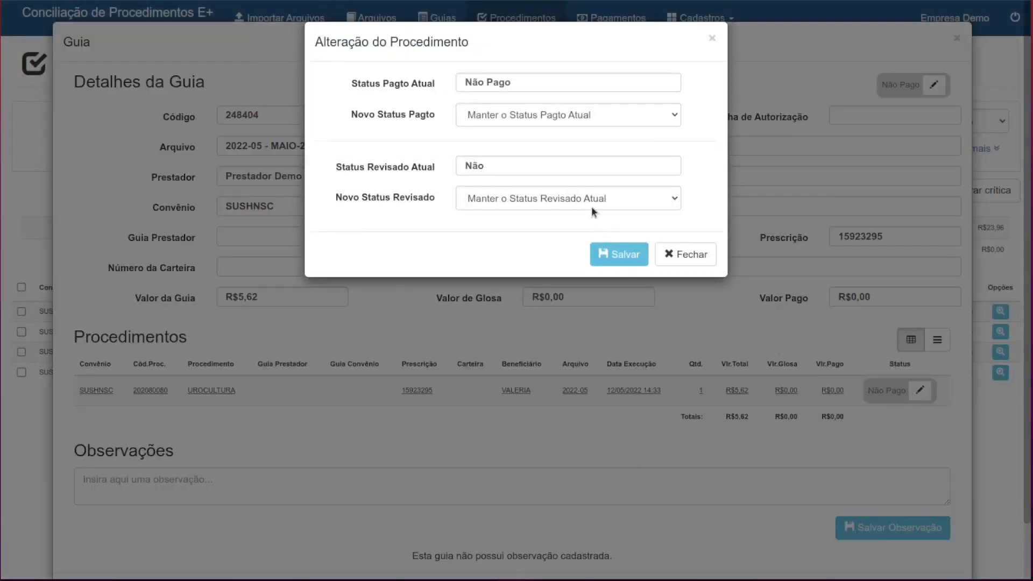
left_click(586, 124)
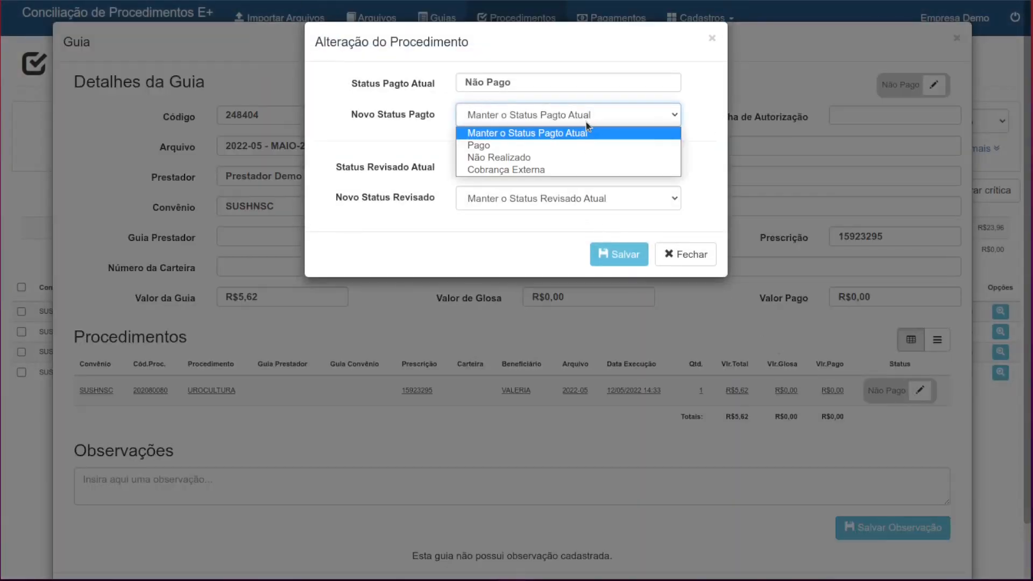
left_click(562, 157)
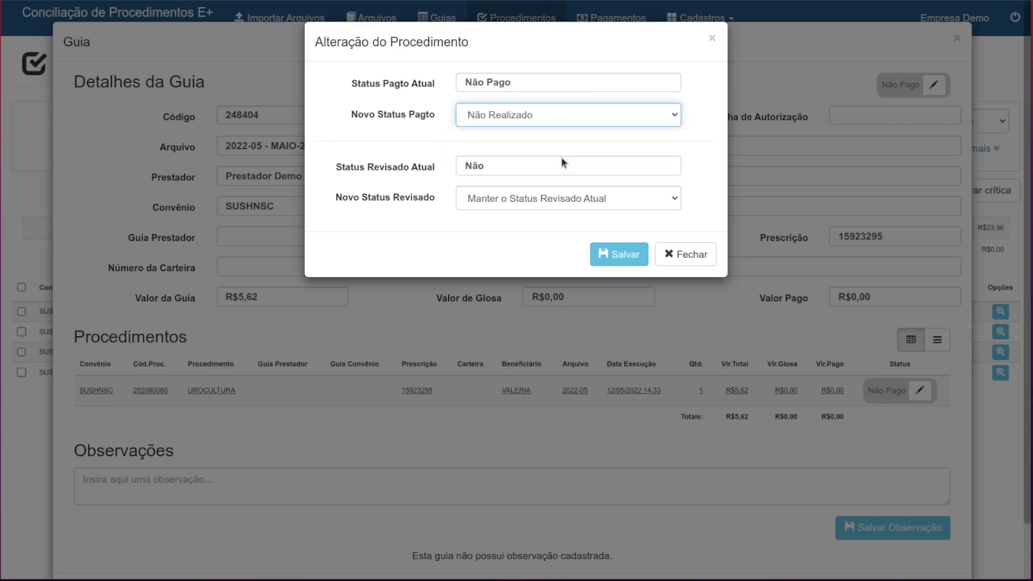
left_click(618, 254)
- Save the observation "Exame não realizado" on the guide and close its details
left_click(541, 365)
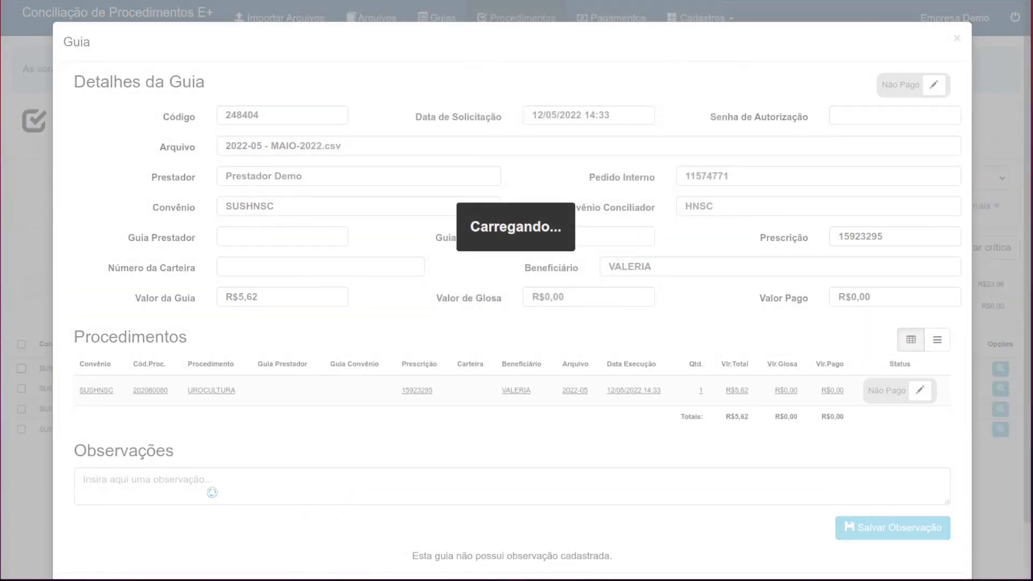
type("E")
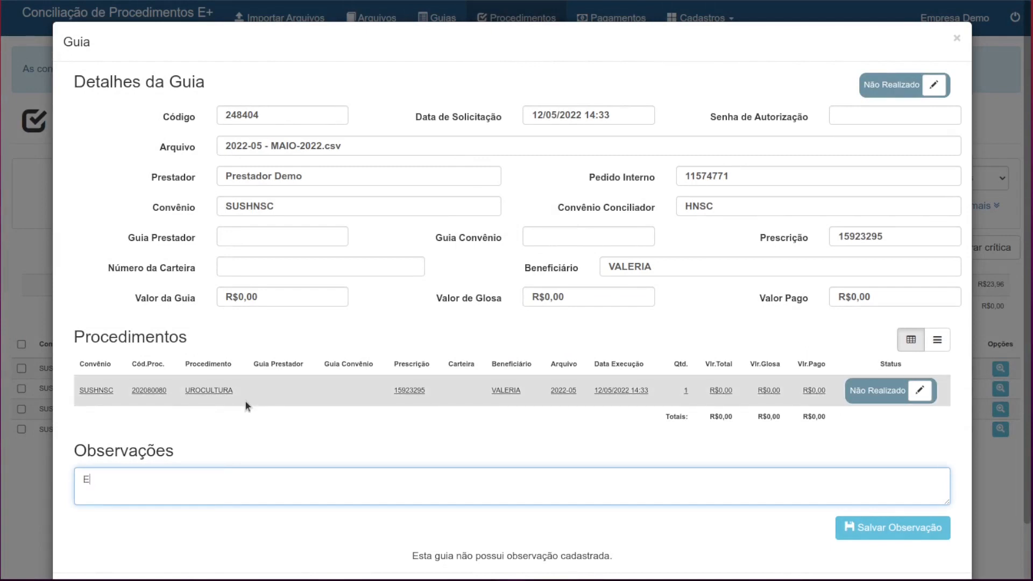
type("xame não erealizado")
left_click(892, 527)
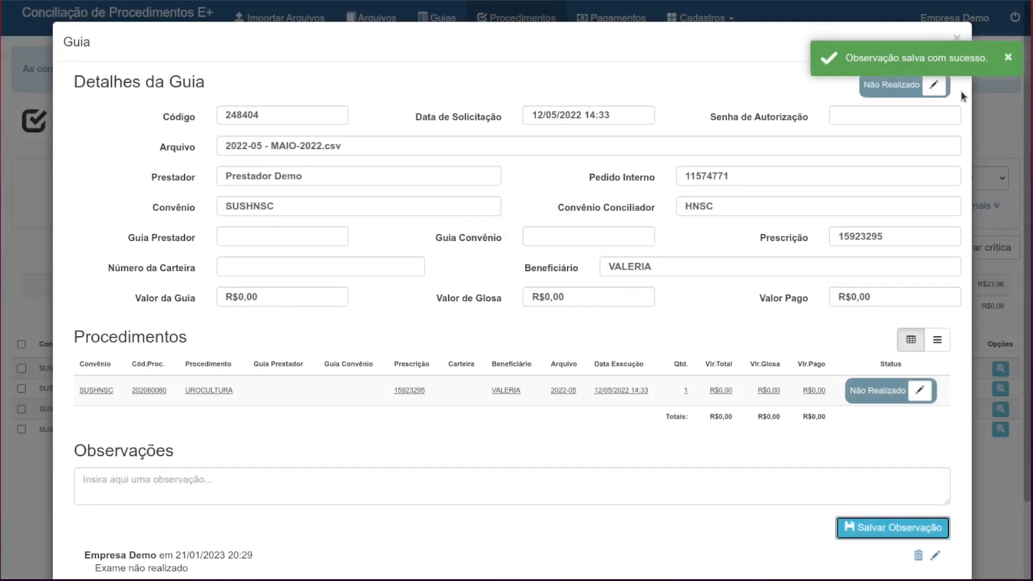
left_click(957, 38)
- Search the procedures with payment status Todos and look over the updated list
left_click(754, 121)
left_click(754, 137)
left_click(761, 190)
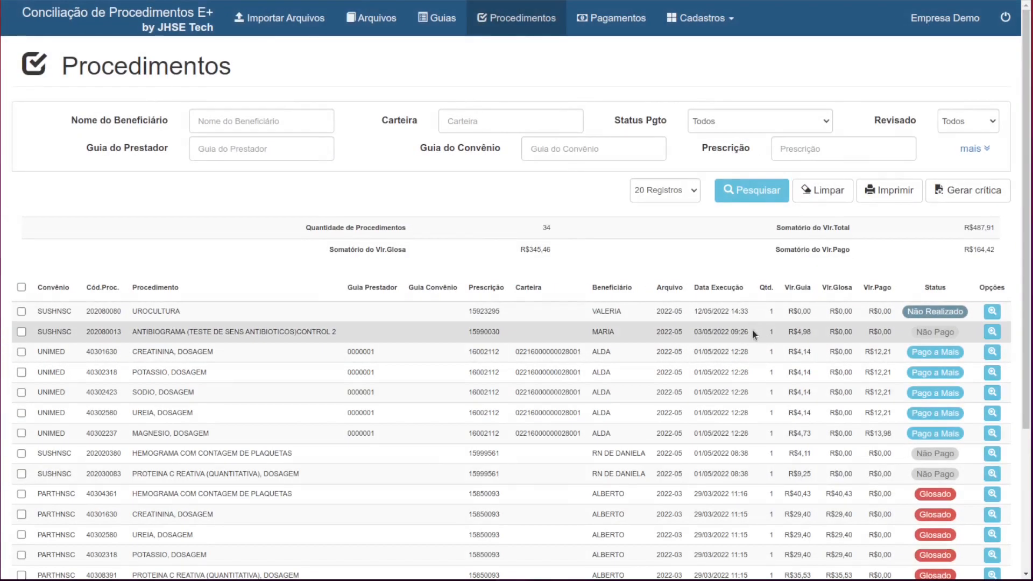
scroll(752, 330, "down", 3)
scroll(754, 355, "up", 3)
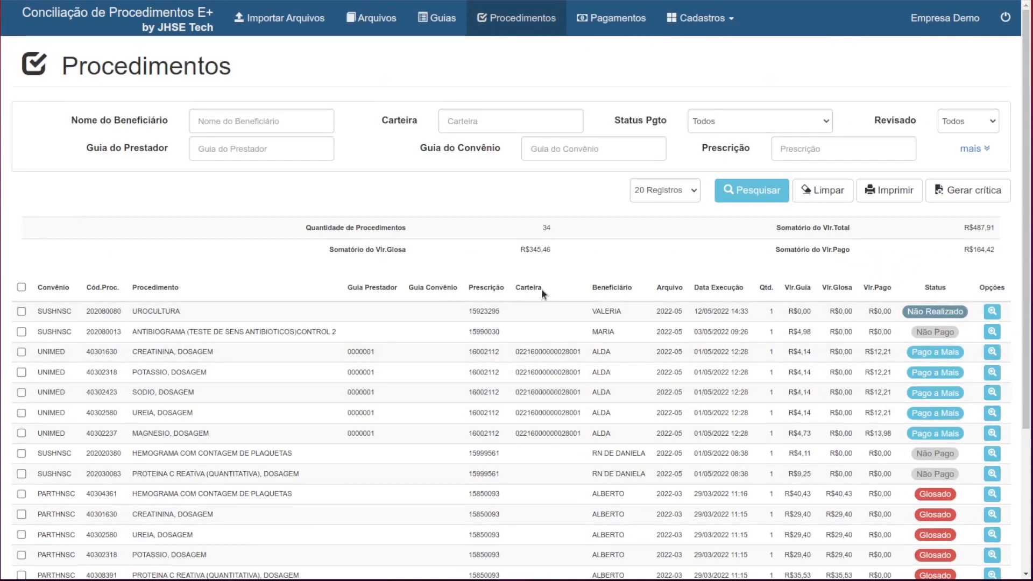
scroll(548, 286, "down", 3)
scroll(548, 285, "up", 3)
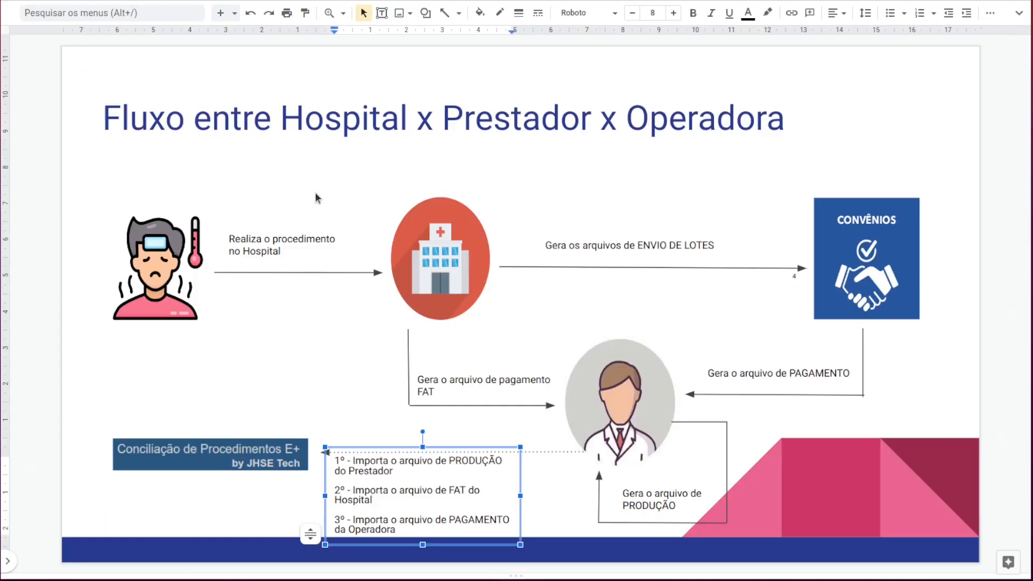
key("Down")
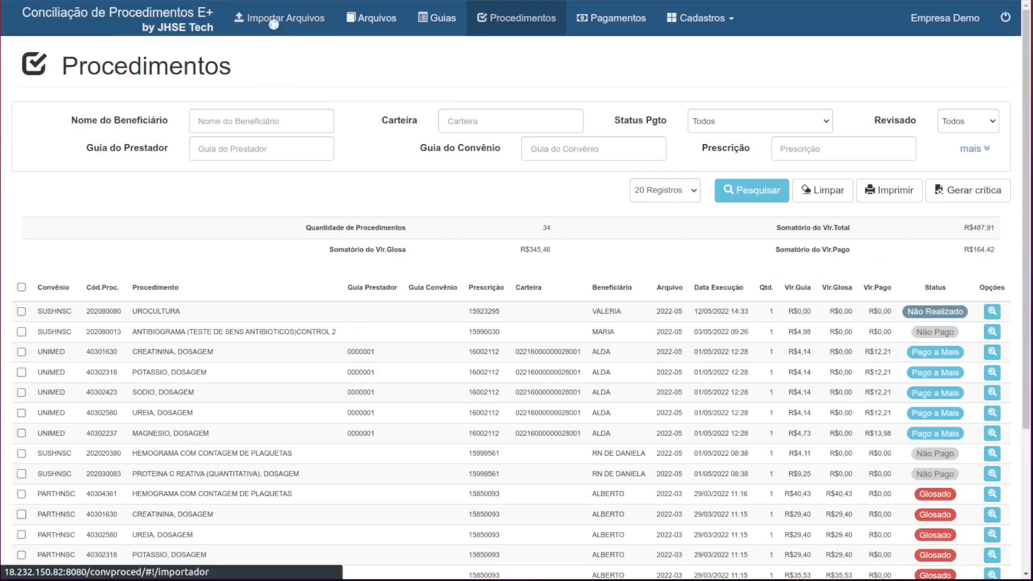
- Start a new file import and choose the XML file from the 2022-10 folder inside ENVIO LOTE
left_click(274, 24)
left_click(244, 111)
double_click(330, 130)
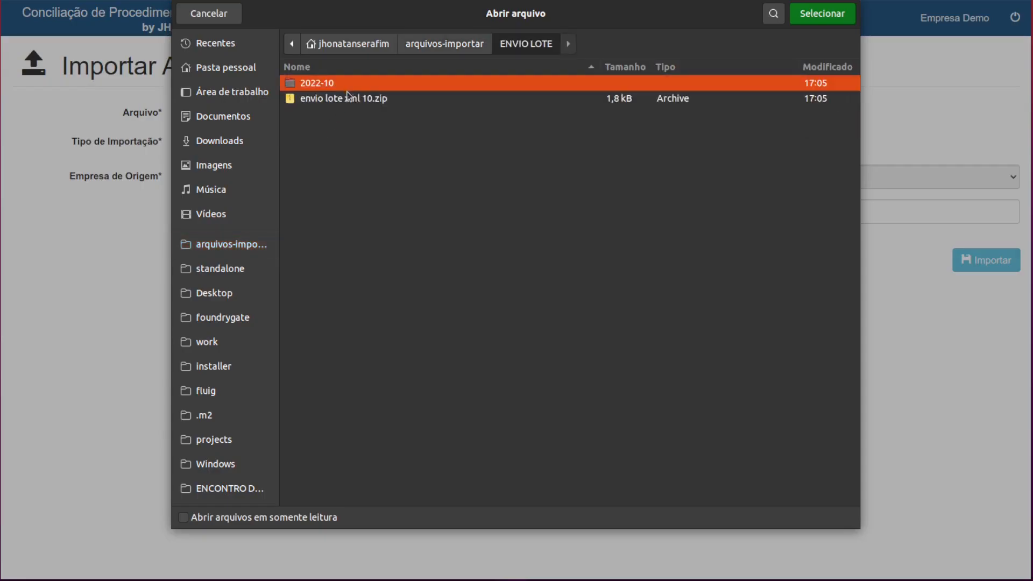
double_click(321, 83)
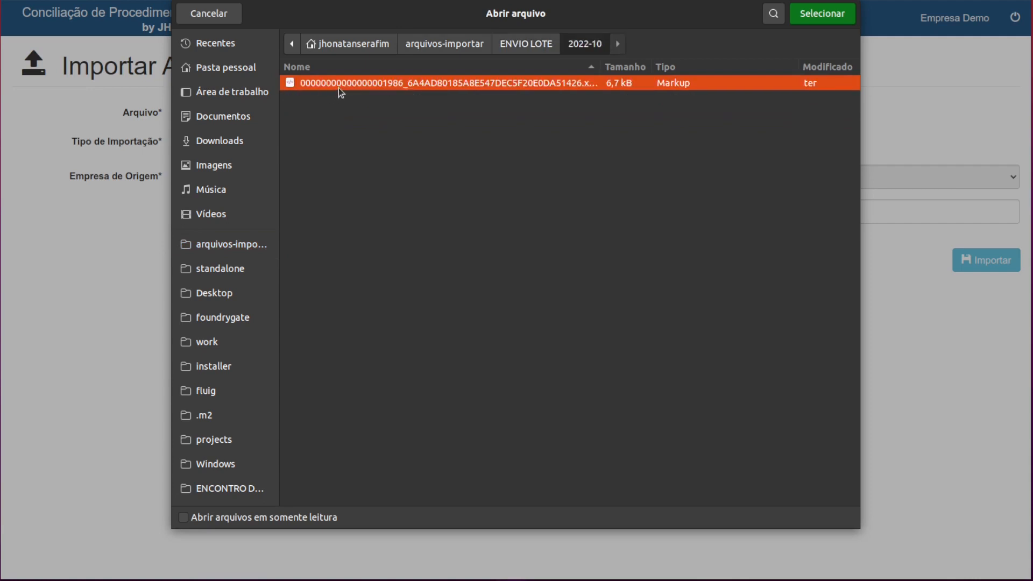
double_click(338, 85)
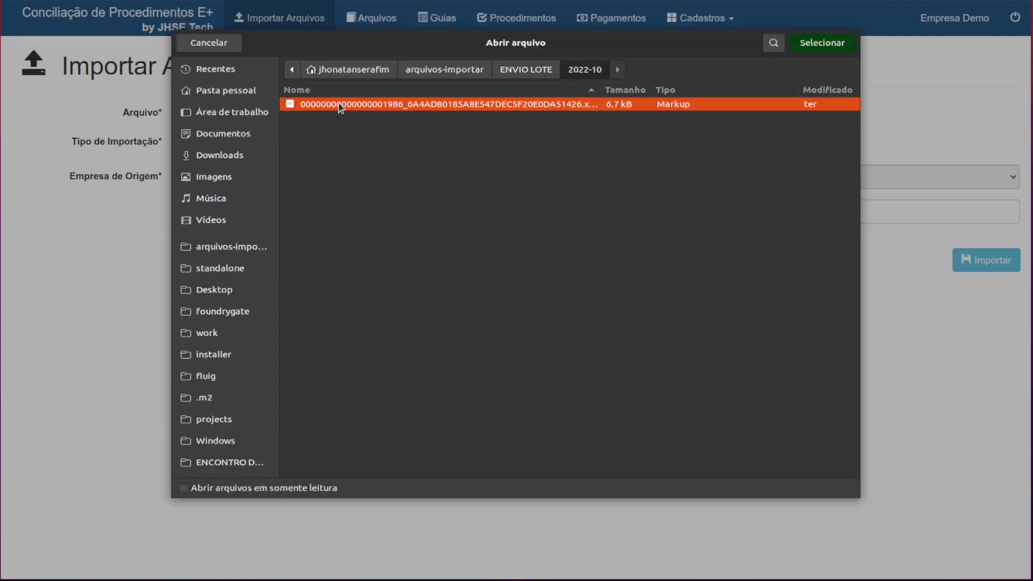
- Set the import type to Envio de Lote de Guias [Tiss 3.02.01], with Prestador Demo as origin company and UNIMED as destination
left_click(329, 139)
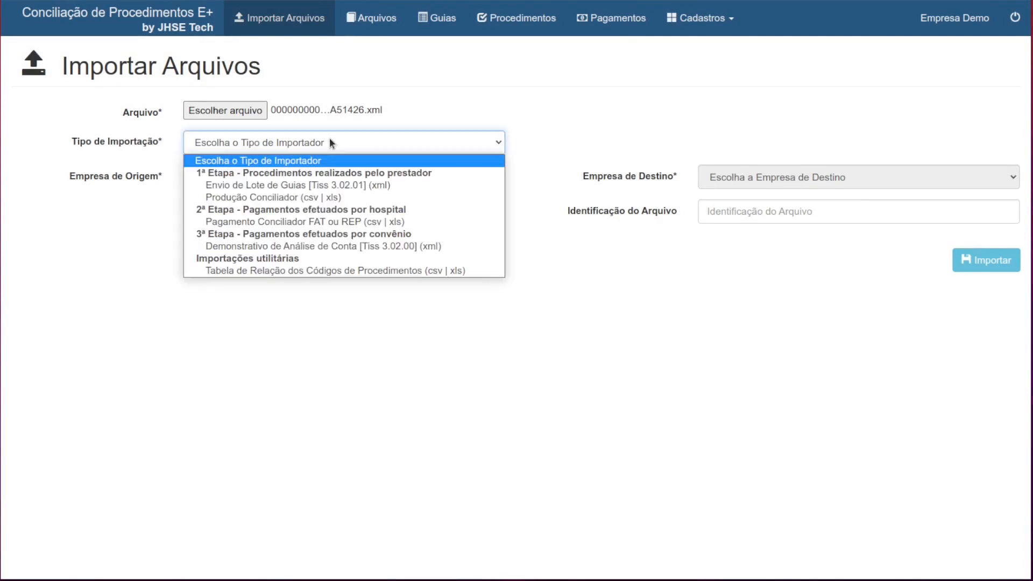
left_click(351, 186)
left_click(350, 178)
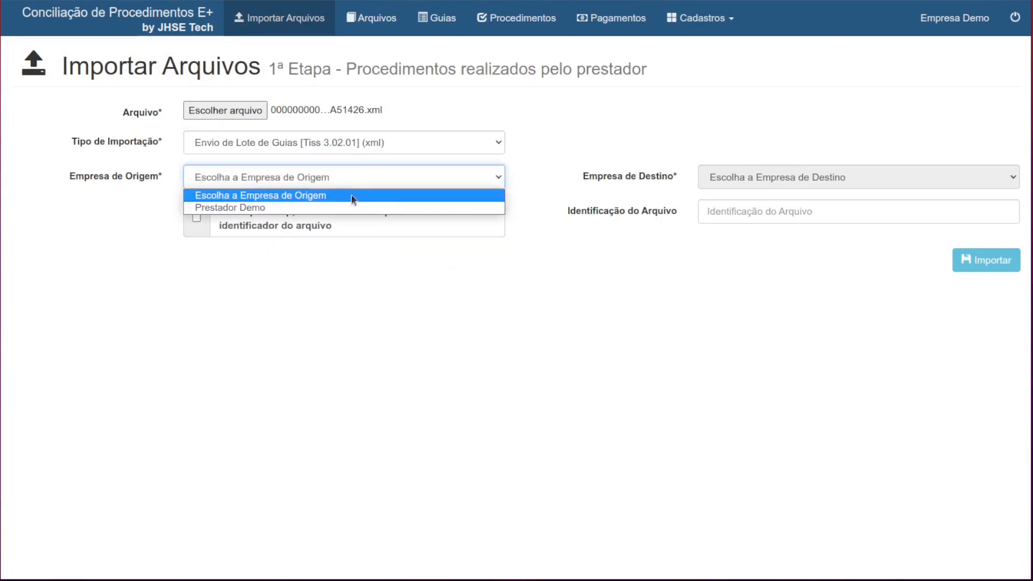
left_click(351, 209)
left_click(705, 177)
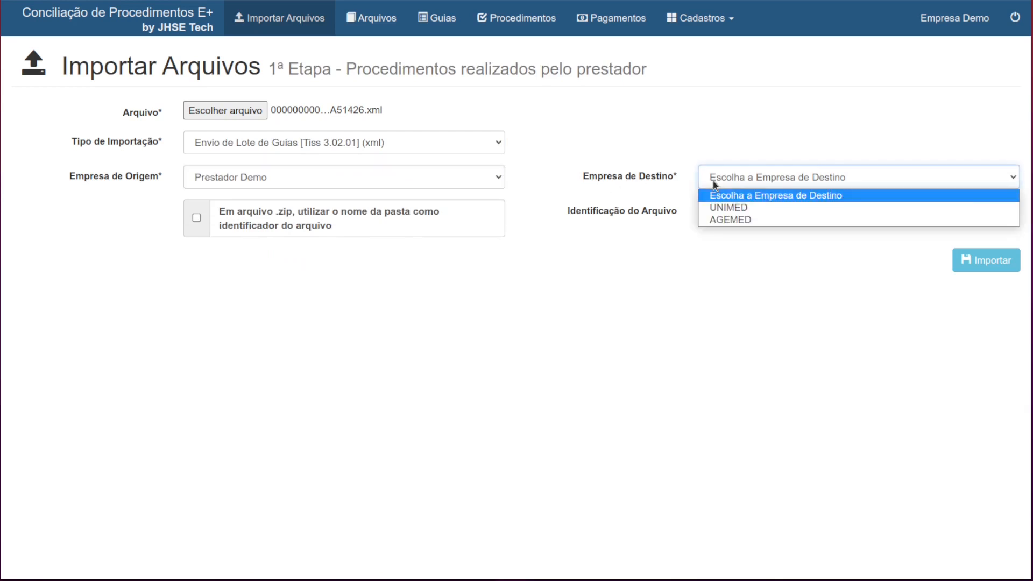
left_click(733, 209)
- Identify the file as 2022-10, import it, and update the Guias e Procedimentos queries immediately
left_click(864, 213)
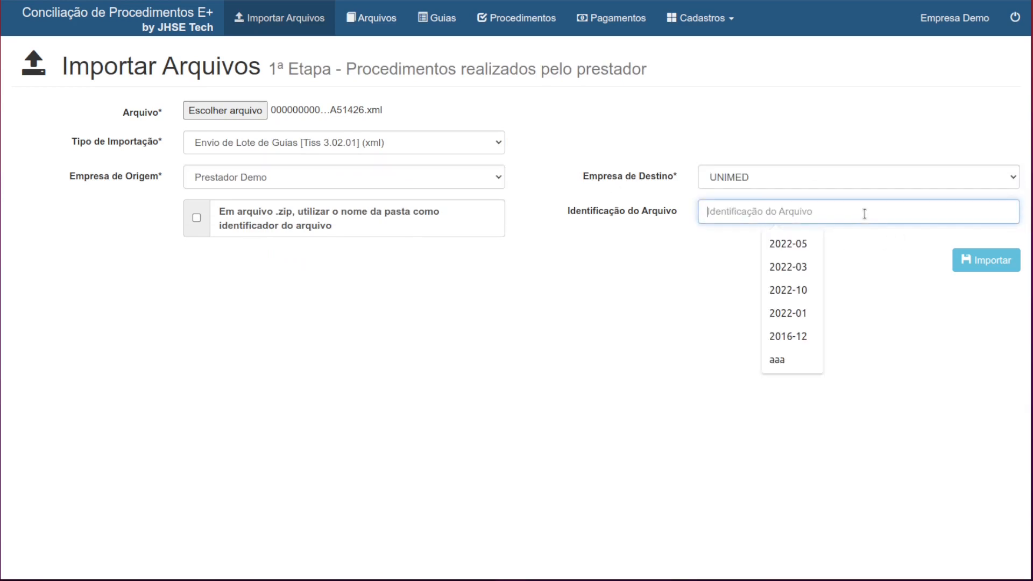
type("2022-10")
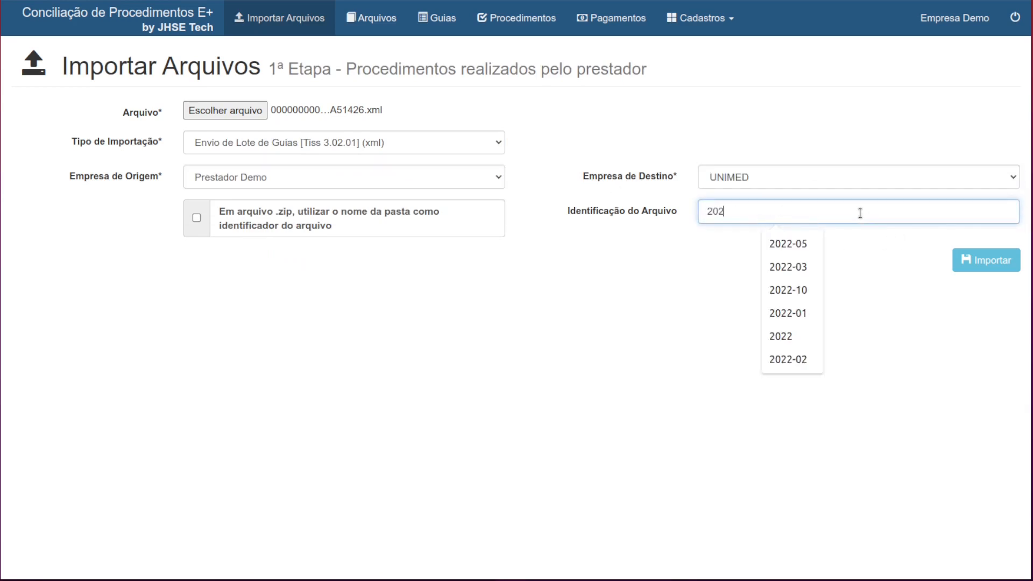
left_click(984, 261)
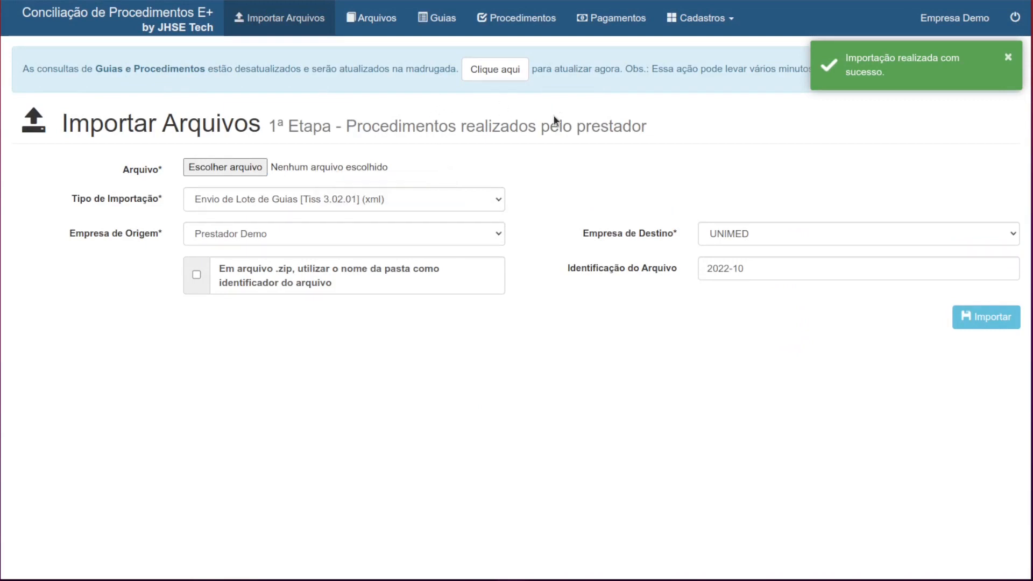
left_click(503, 70)
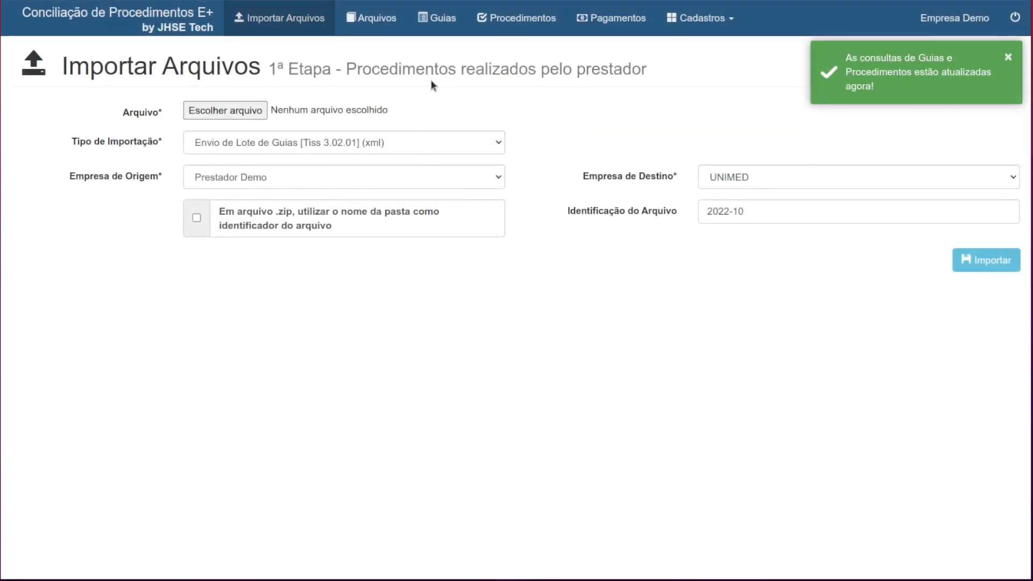
- Search all guides, check the details of the UNIMED guide from file 2022-10, and close them
left_click(436, 18)
left_click(785, 192)
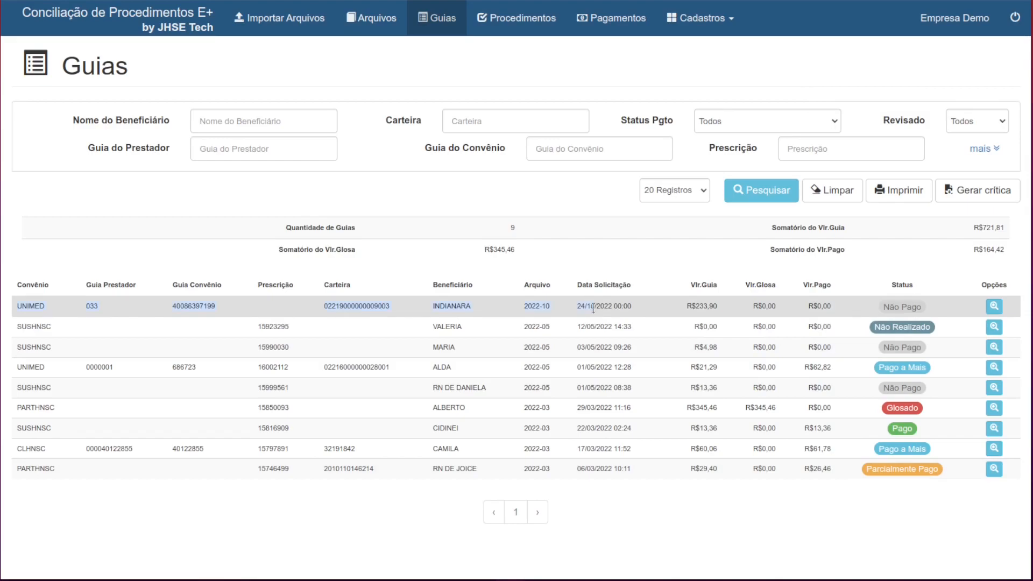
left_click(993, 306)
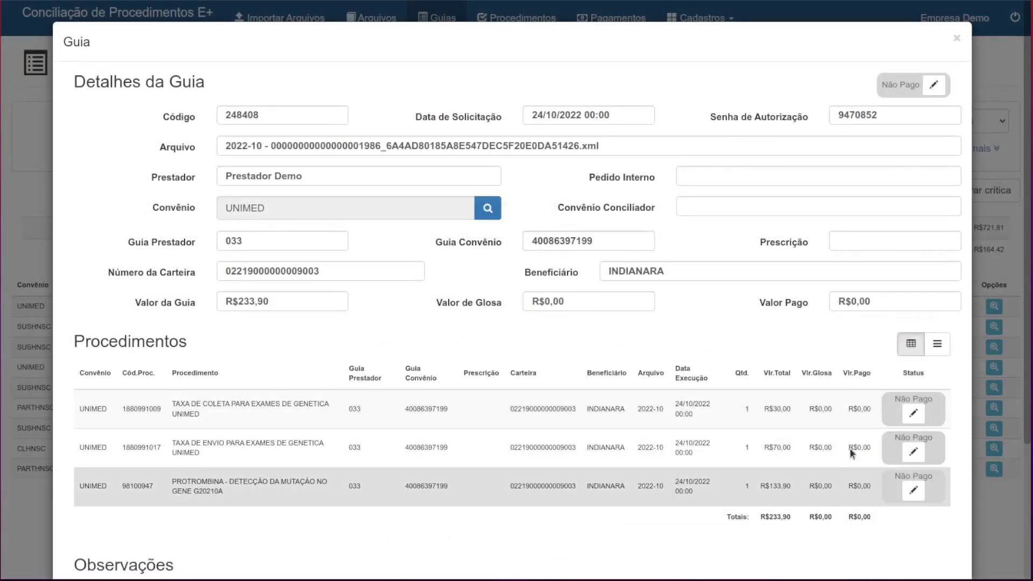
left_click(957, 37)
- Search the procedures, expand the filters, and narrow the search to the convênio unimed
left_click(508, 21)
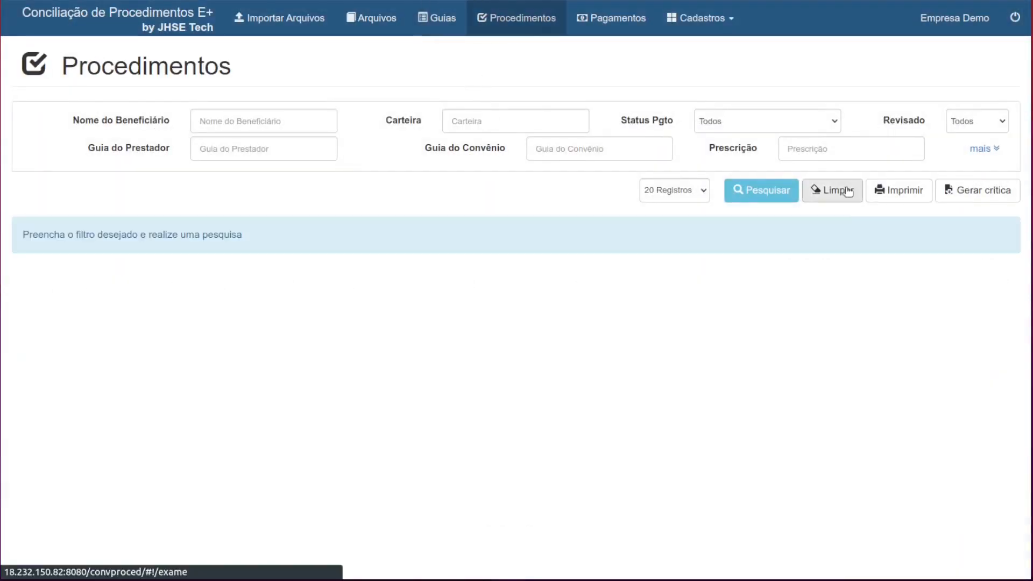
left_click(790, 193)
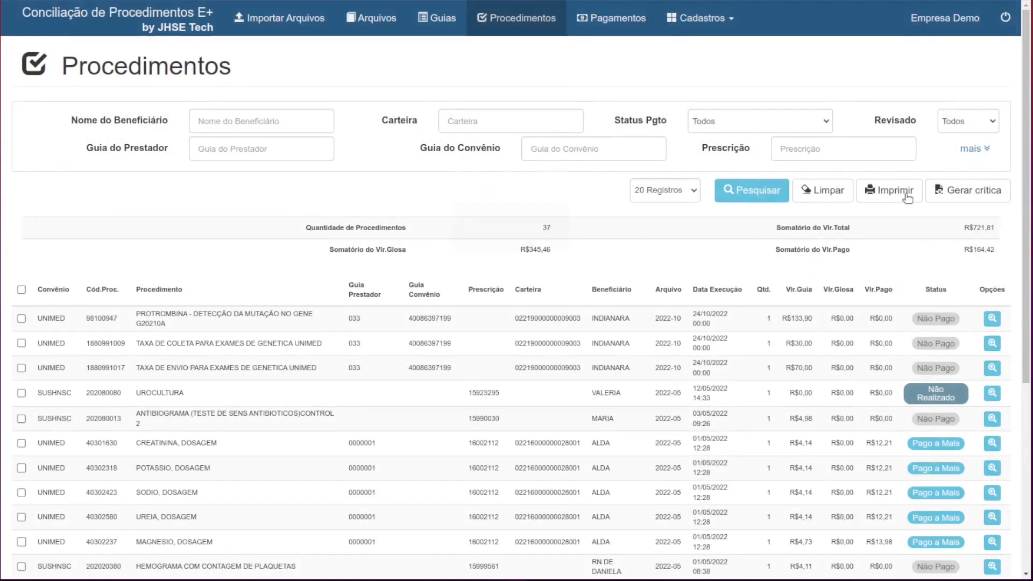
left_click(978, 149)
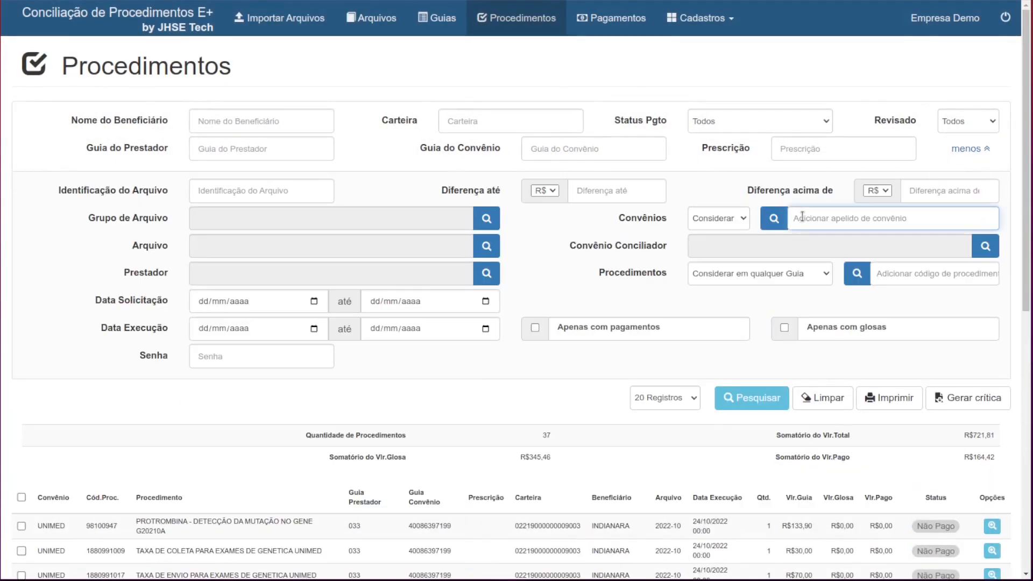
type("unimed")
key("Return")
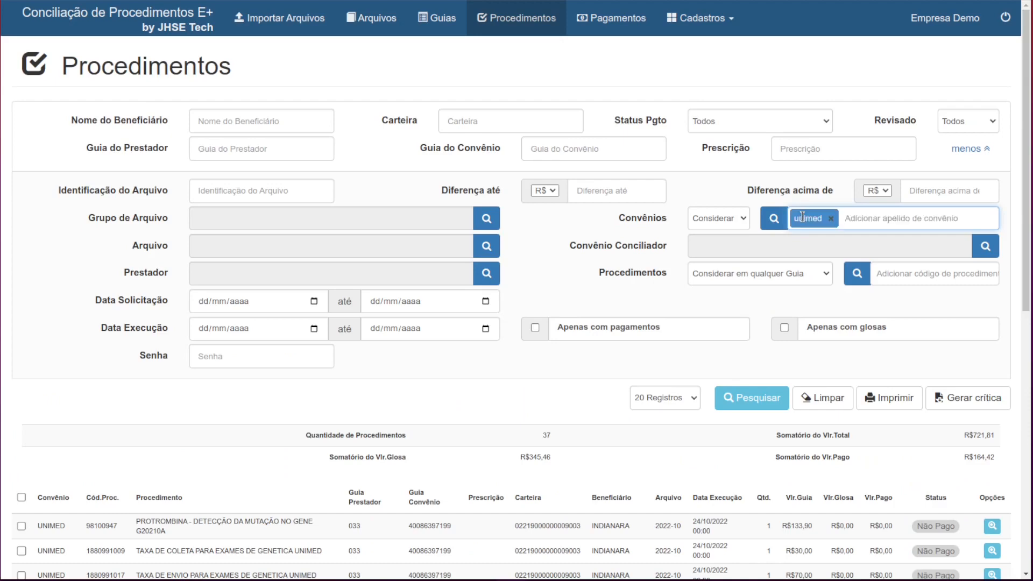
left_click(753, 398)
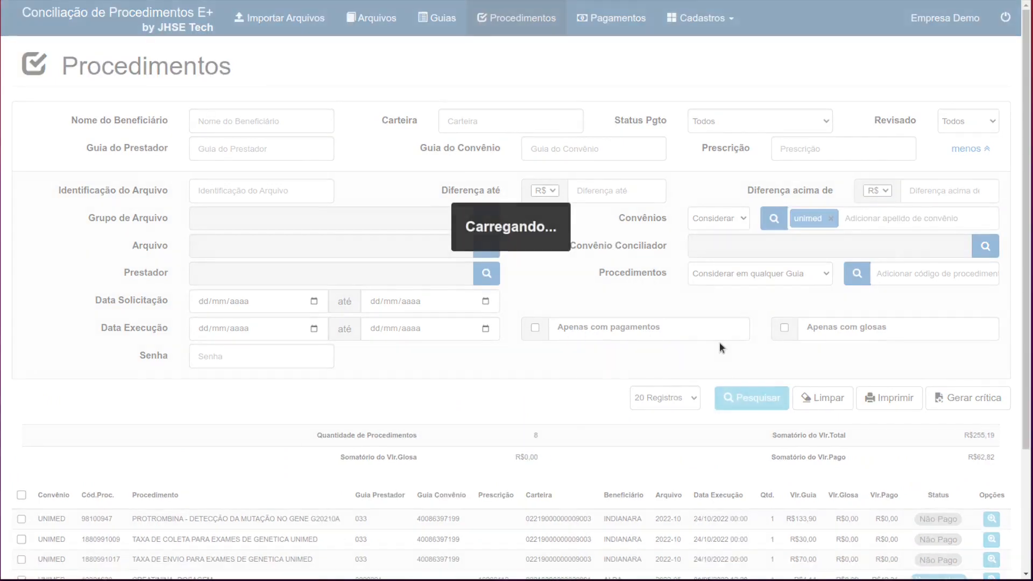
- Look over the UNIMED procedures, then remove the convênio filter and repeat the search
scroll(723, 350, "down", 3)
scroll(625, 434, "up", 1)
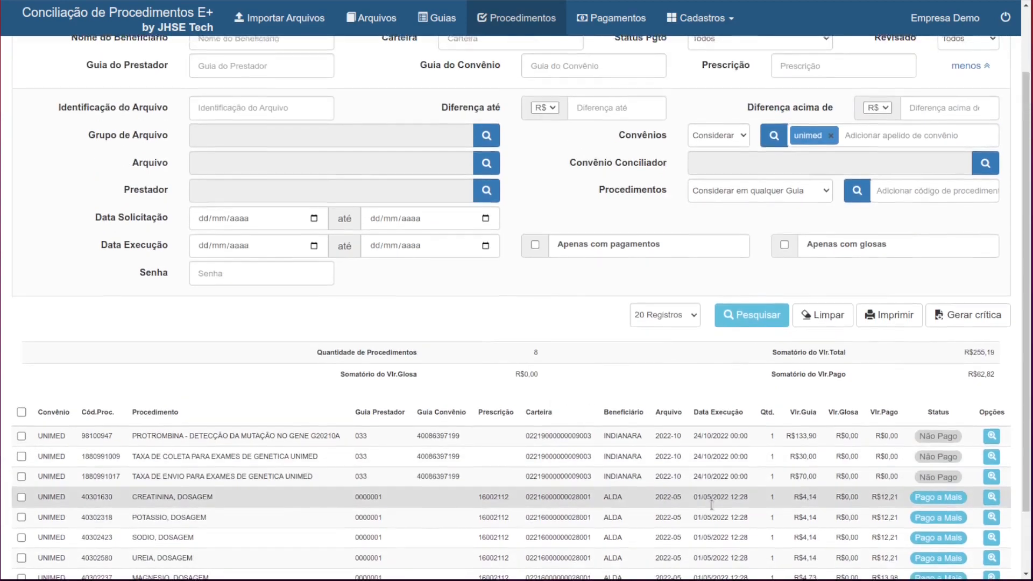
scroll(692, 339, "down", 2)
scroll(841, 414, "up", 3)
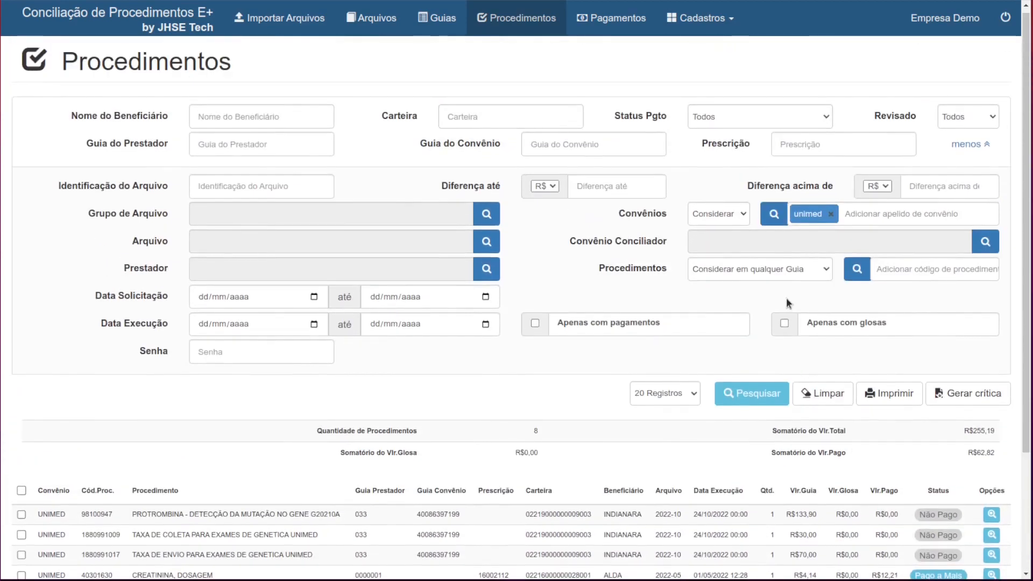
scroll(786, 298, "down", 4)
scroll(796, 258, "up", 4)
left_click(830, 214)
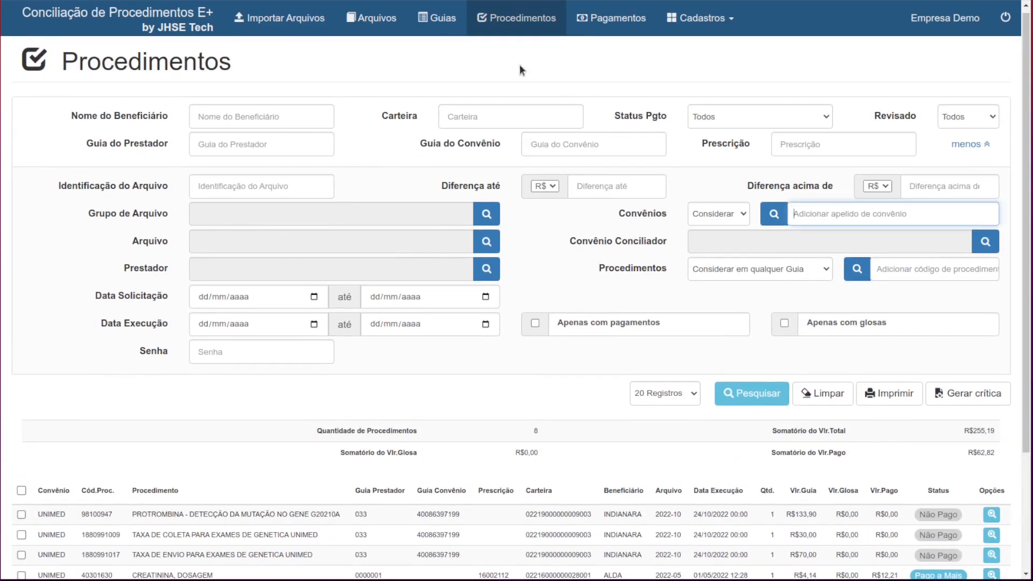
left_click(752, 394)
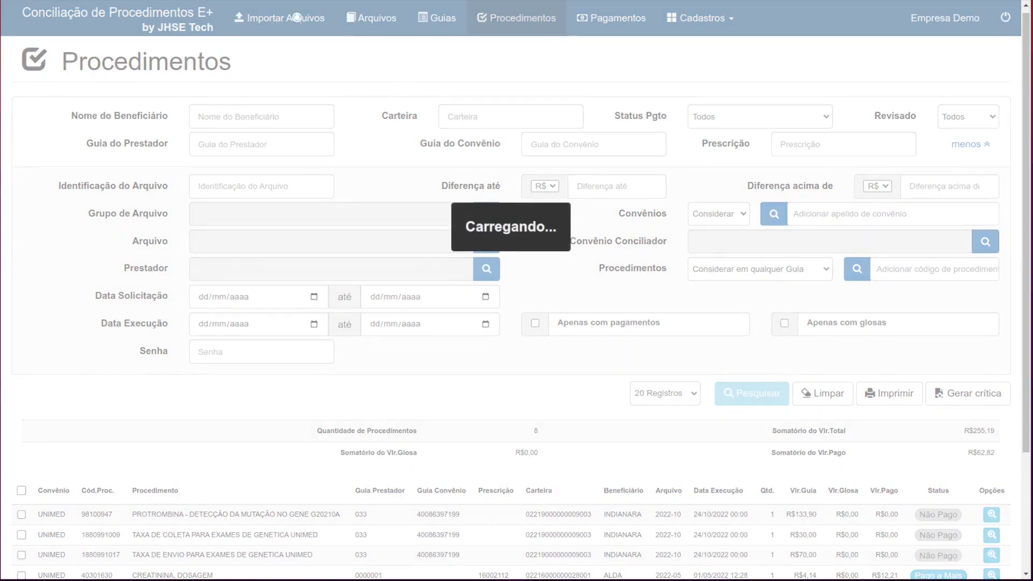
- Start a new file import and choose 10-2022_DACM.XML from the UNIMED folder
left_click(293, 17)
left_click(226, 112)
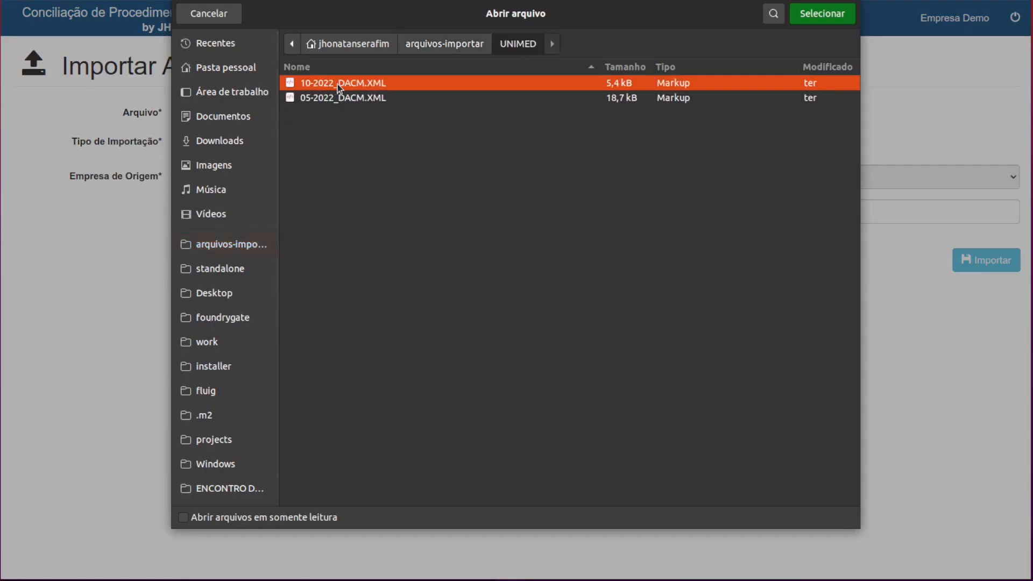
double_click(339, 84)
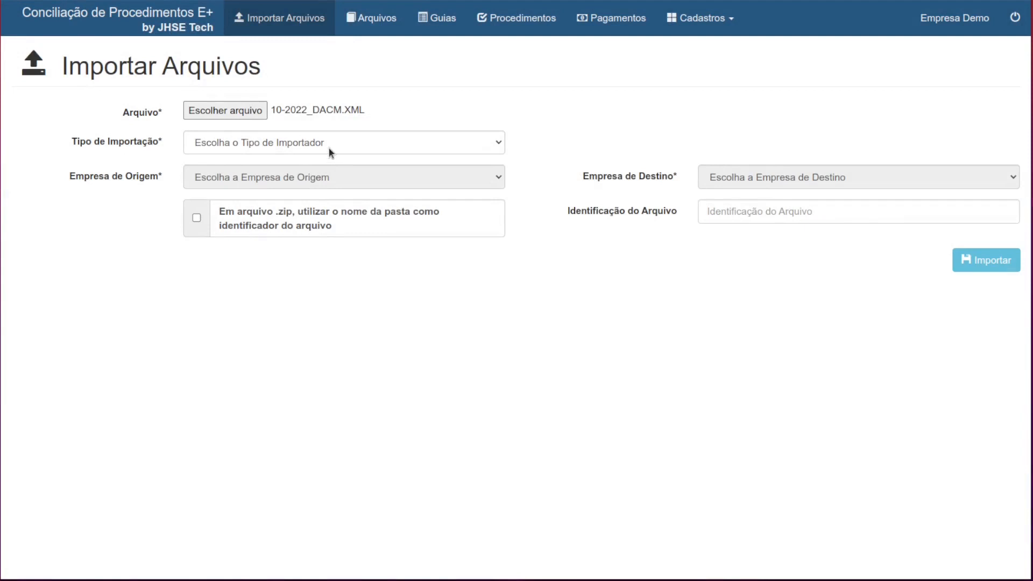
- Set the import type to Demonstrativo de Análise de Conta [Tiss 3.02.00] and the origin company to UNIMED
left_click(331, 152)
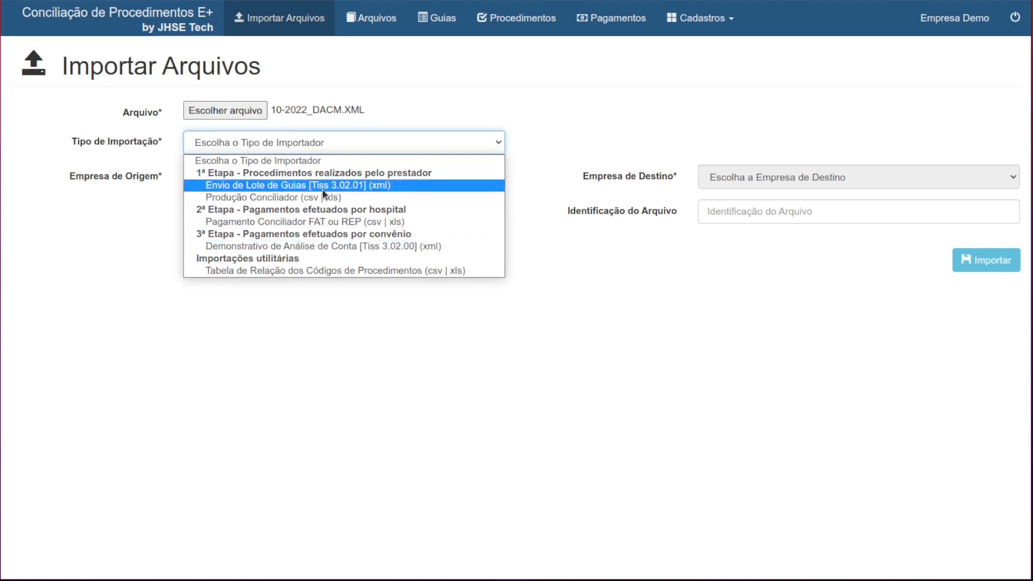
left_click(362, 246)
left_click(352, 177)
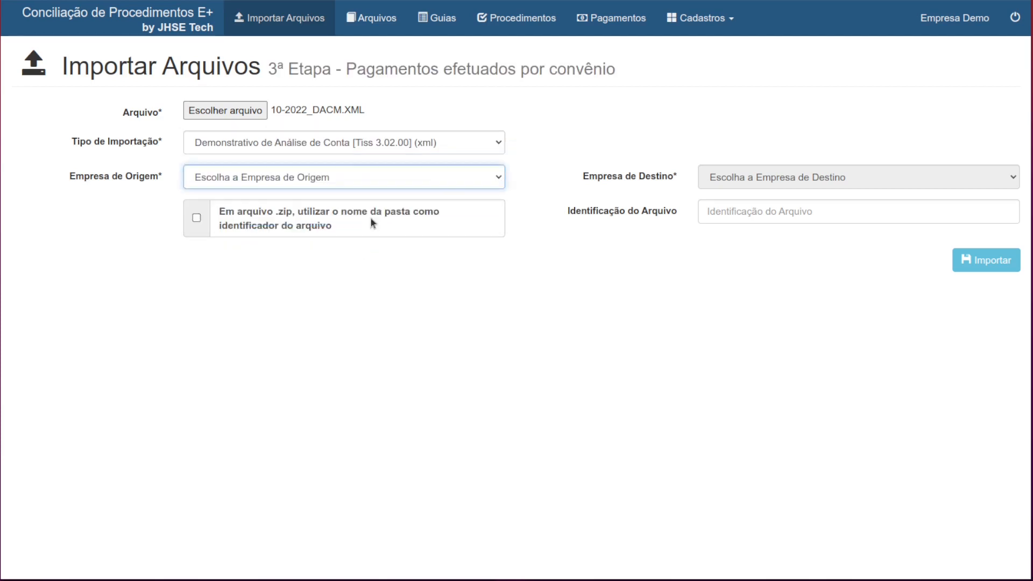
left_click(371, 219)
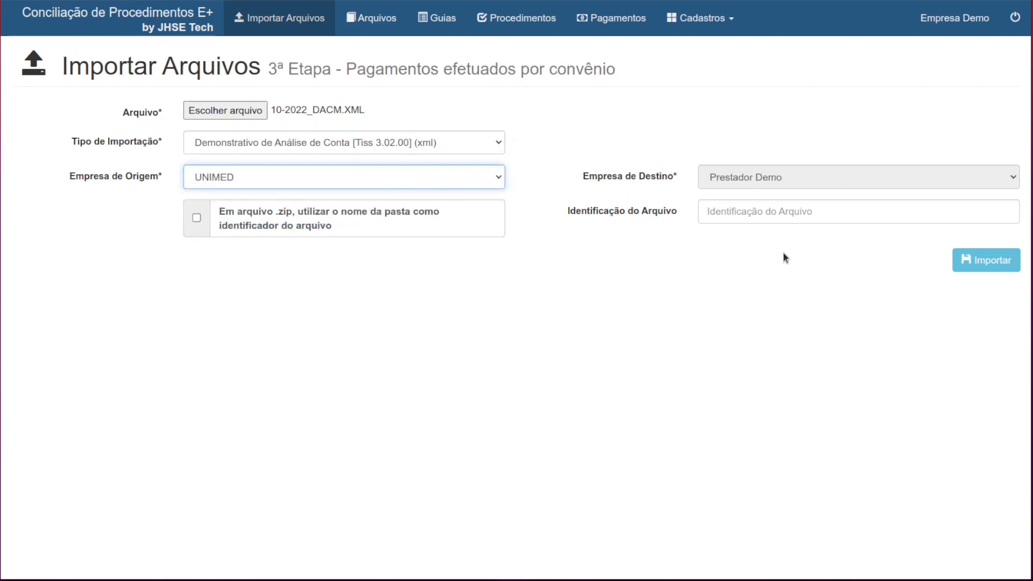
- Identify the payment statement file as 2022-10, import it, and update the Guias e Procedimentos queries
left_click(783, 214)
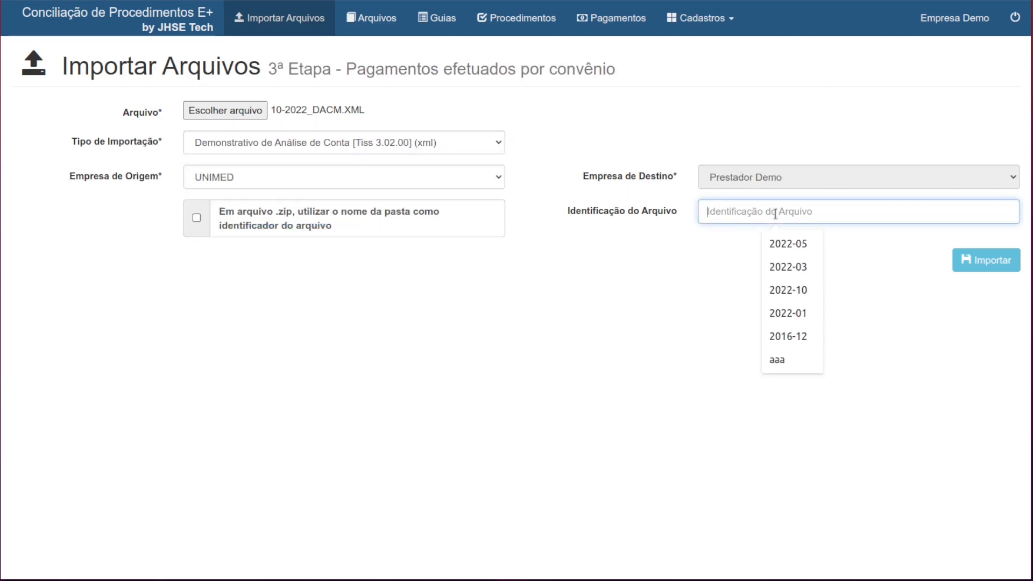
left_click(790, 290)
left_click(984, 264)
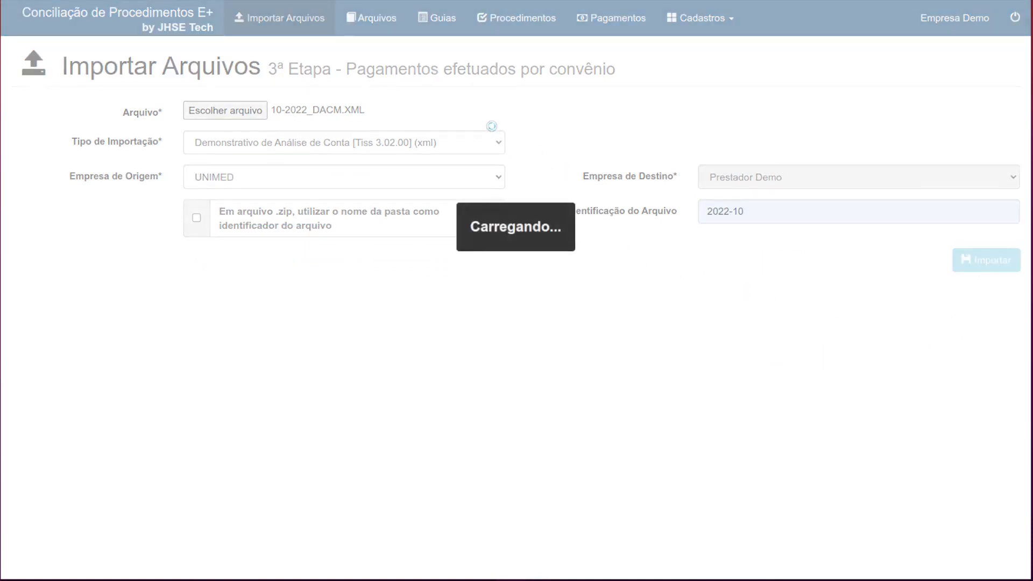
left_click(514, 75)
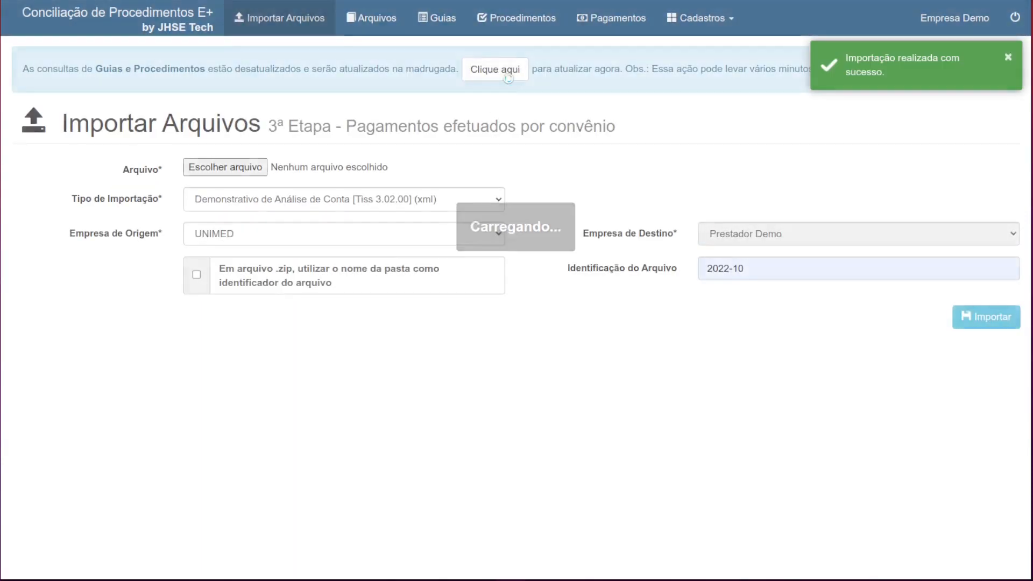
- Search all procedures and check the payment status of the 2022-10 UNIMED procedures
left_click(487, 23)
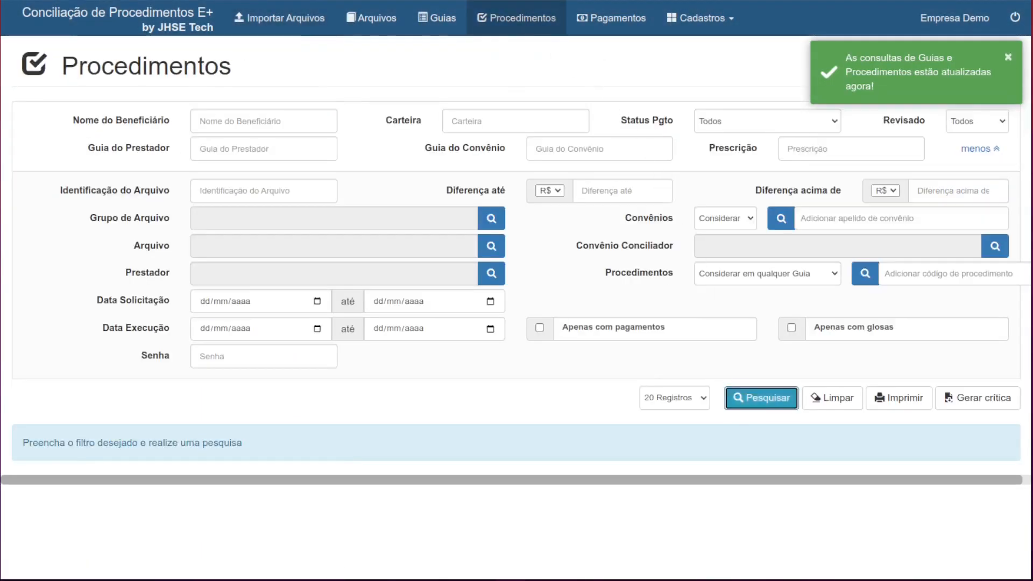
left_click(780, 398)
scroll(489, 344, "down", 5)
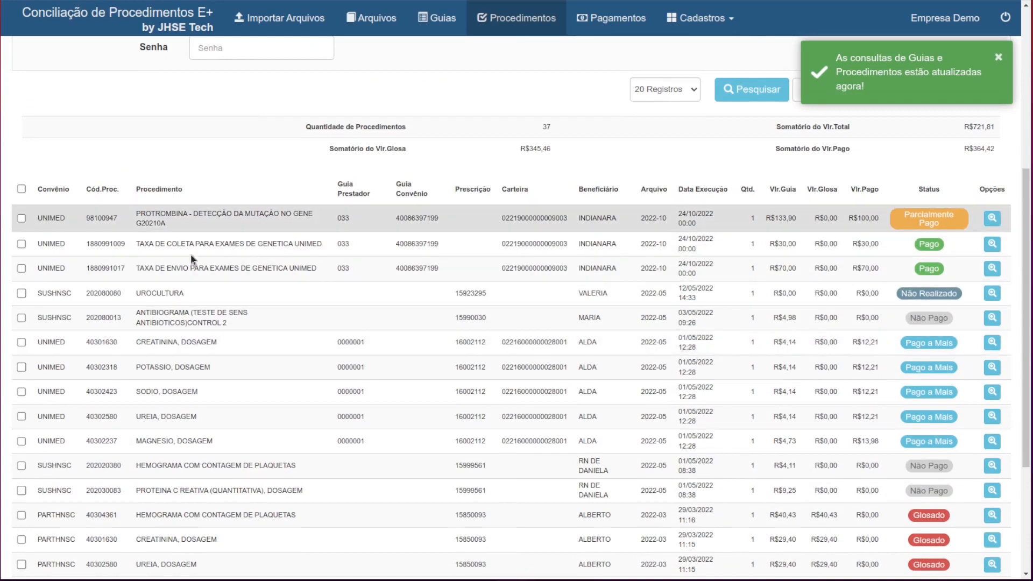
scroll(191, 259, "up", 5)
- Search all guides, open the 2022-10 UNIMED guide's details, and compare the PROTROMBINA procedure's total and paid values
left_click(437, 18)
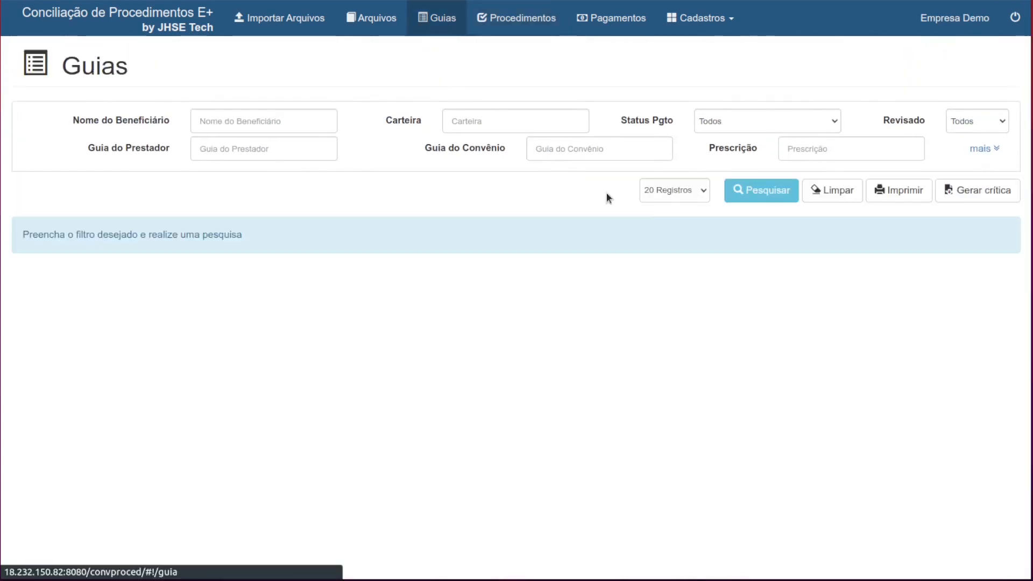
left_click(737, 190)
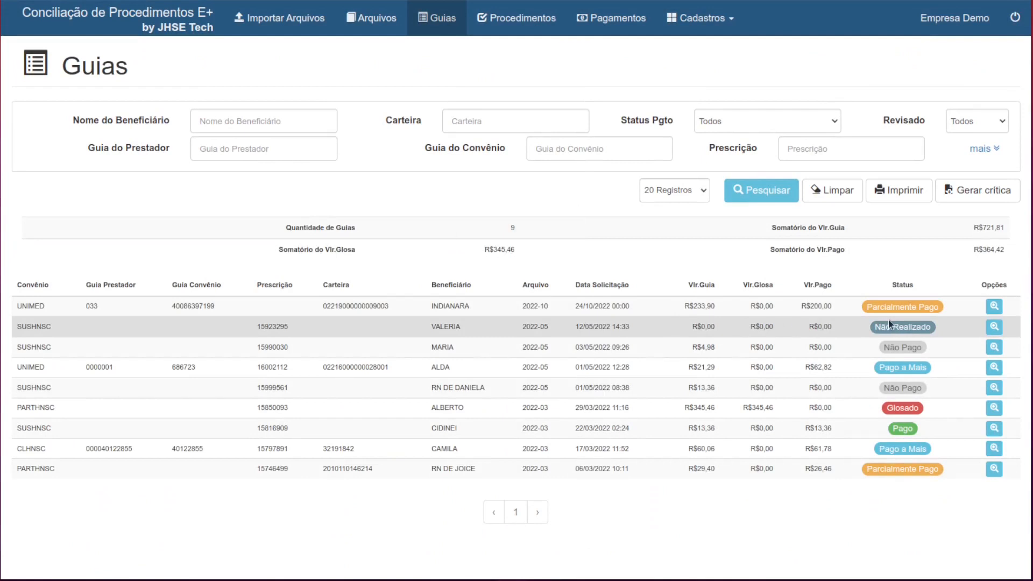
left_click(994, 306)
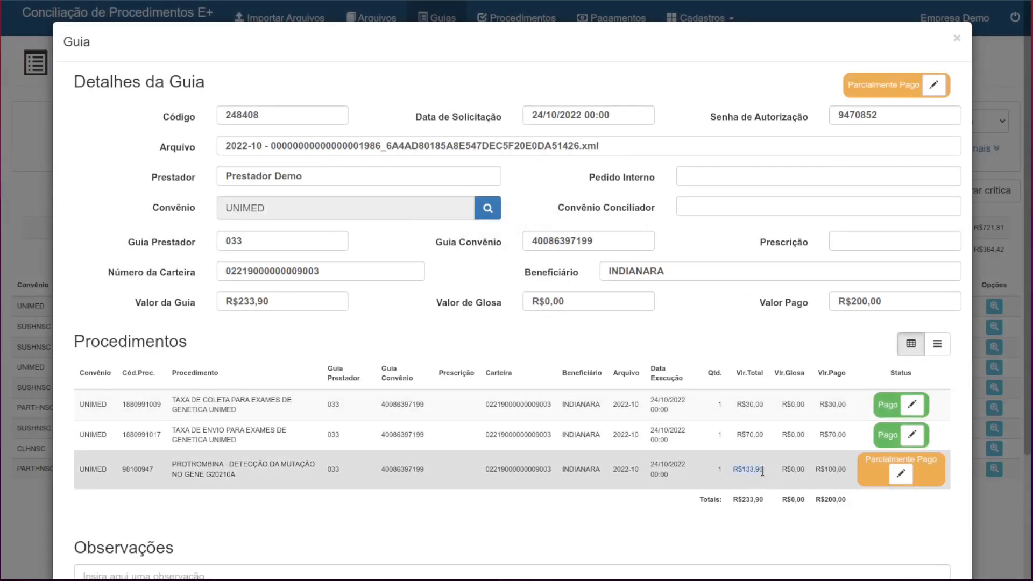
left_click_drag(841, 469, 847, 470)
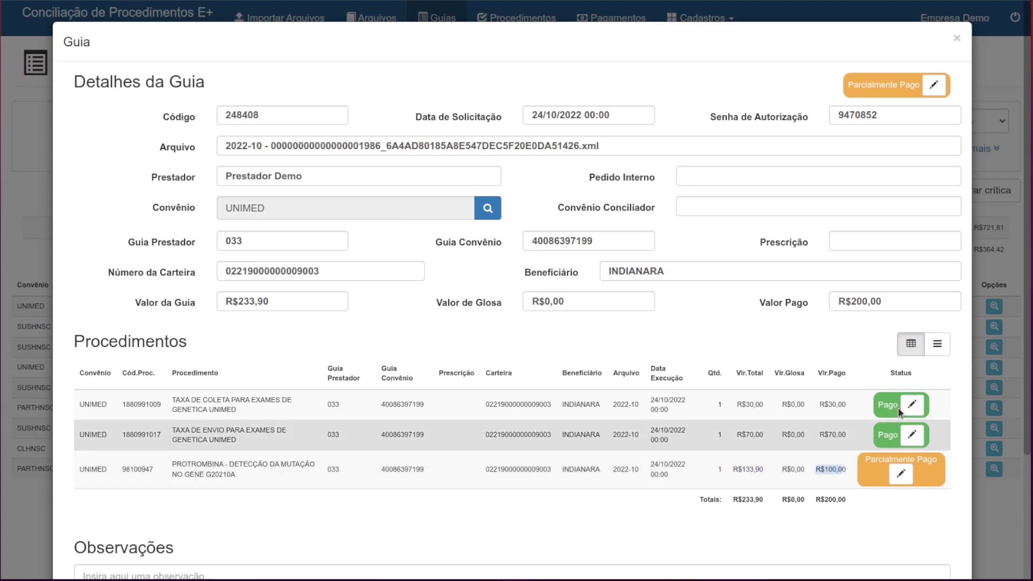
- Switch the guide's procedures to the detailed list view and open the denial details of the PROTROMBINA procedure
left_click(941, 342)
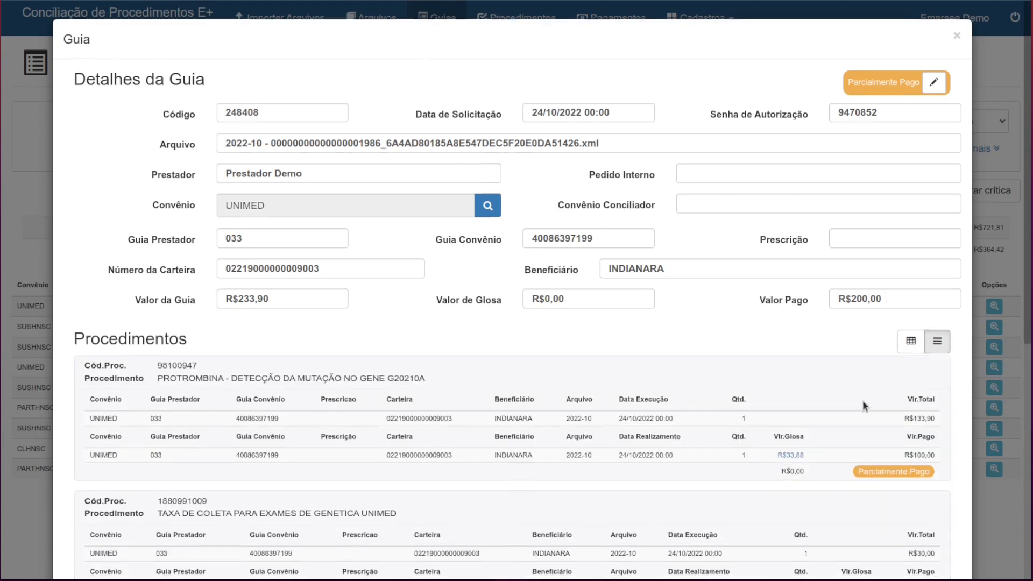
scroll(862, 400, "down", 2)
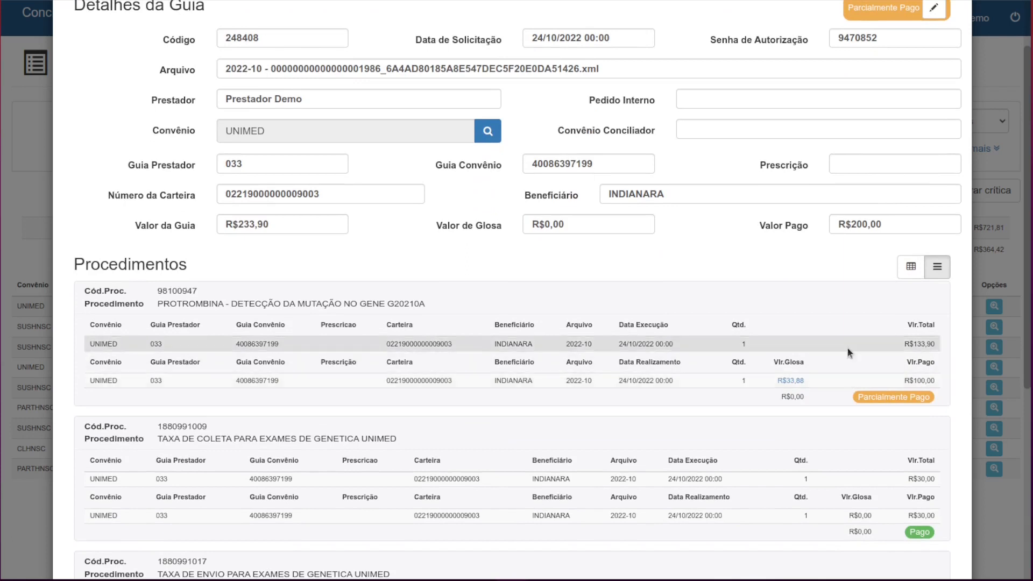
left_click(790, 380)
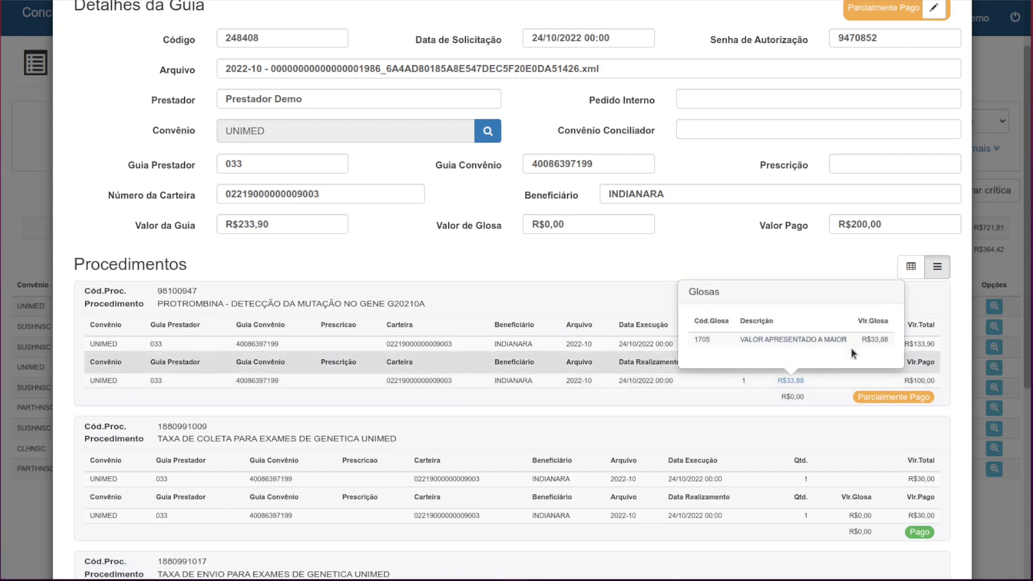
- Close the PROTROMBINA denial details and the UNIMED guide, and run the guide search again
left_click(790, 380)
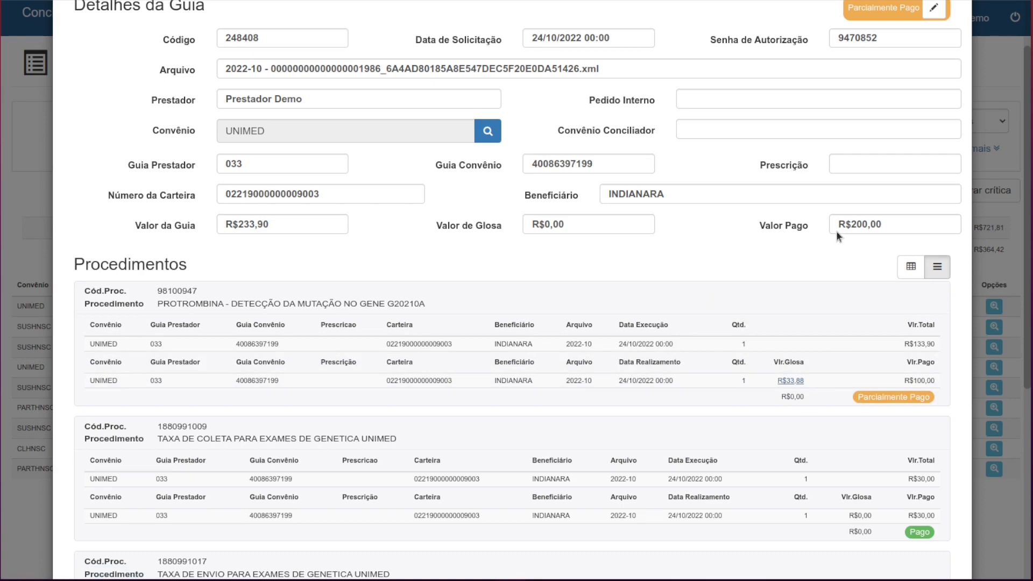
scroll(835, 230, "up", 2)
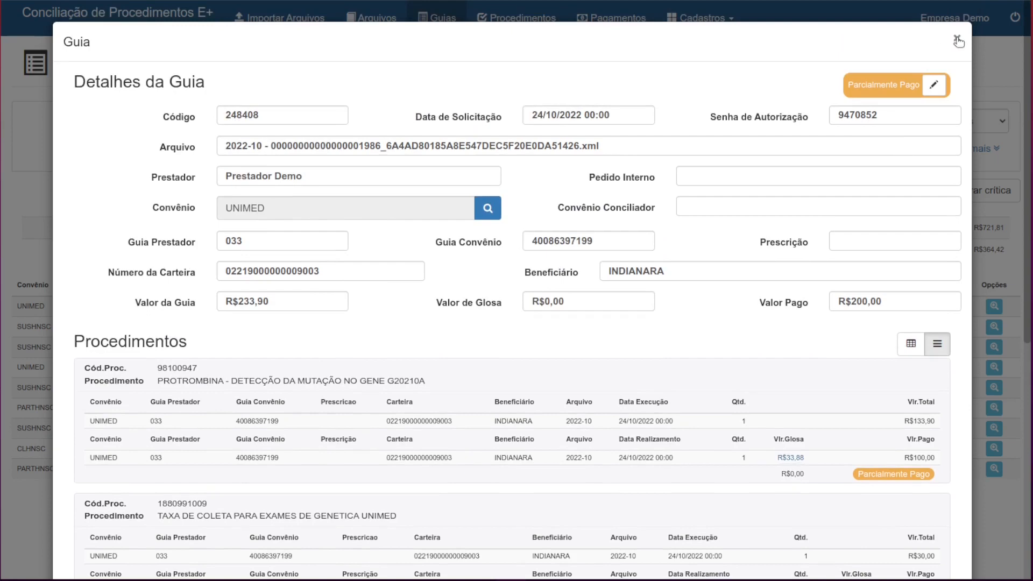
left_click(957, 40)
left_click(755, 200)
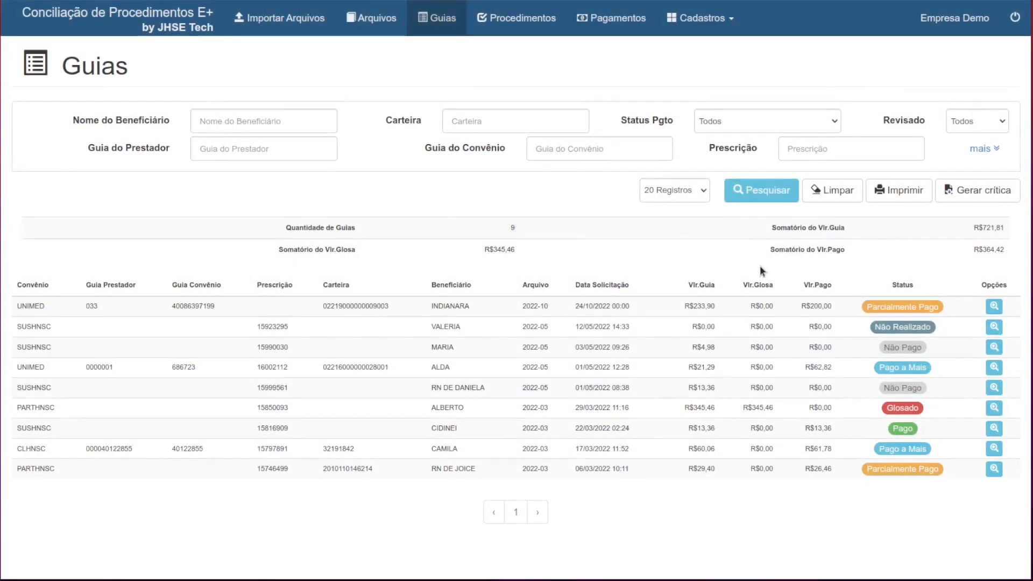
- Find the Produção Conciliador (csv | xls) file groups in the additional filters, select MARCO-2022.csv, and search its guides
left_click(983, 153)
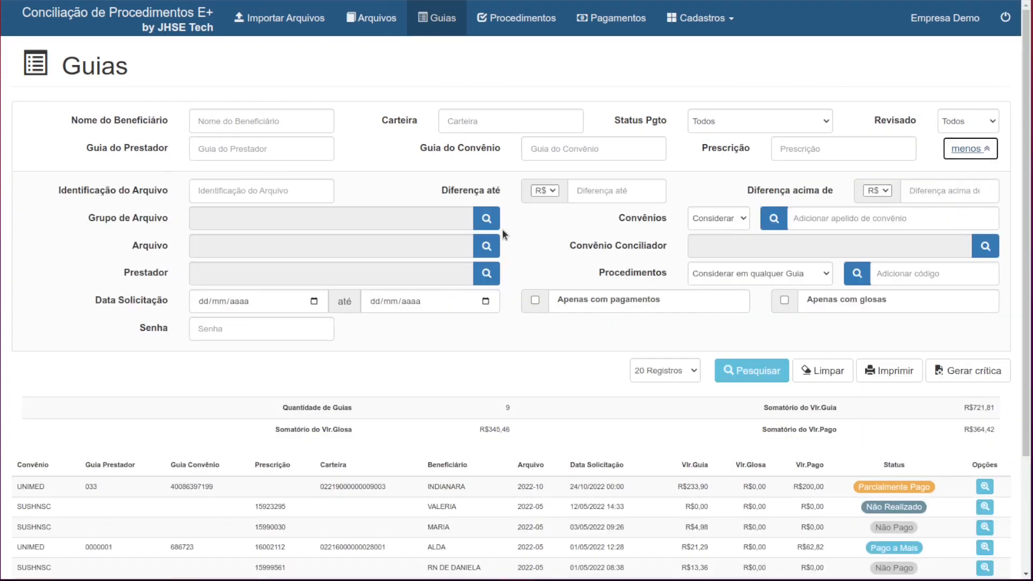
left_click(494, 223)
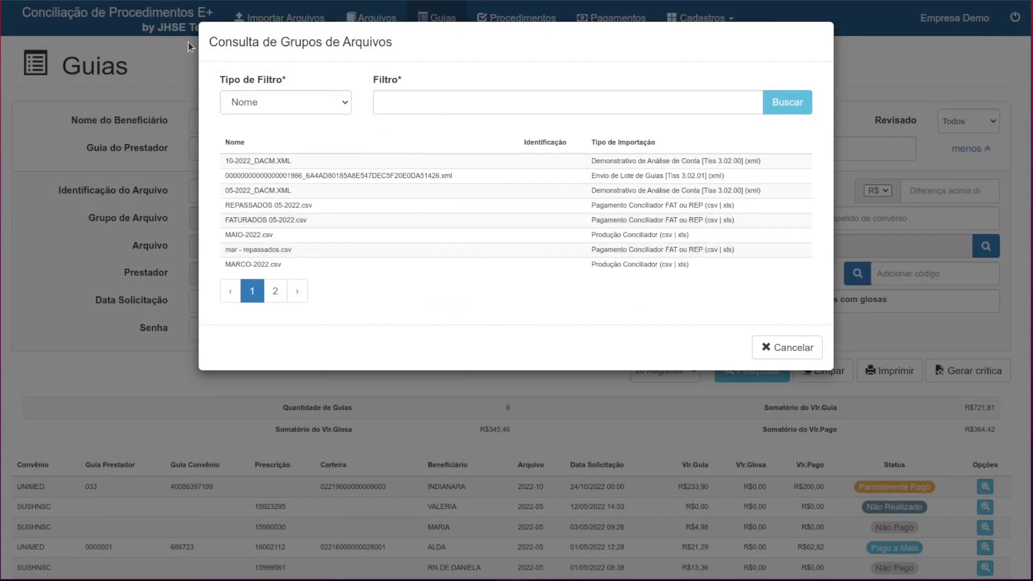
left_click(278, 107)
left_click(293, 143)
left_click(409, 102)
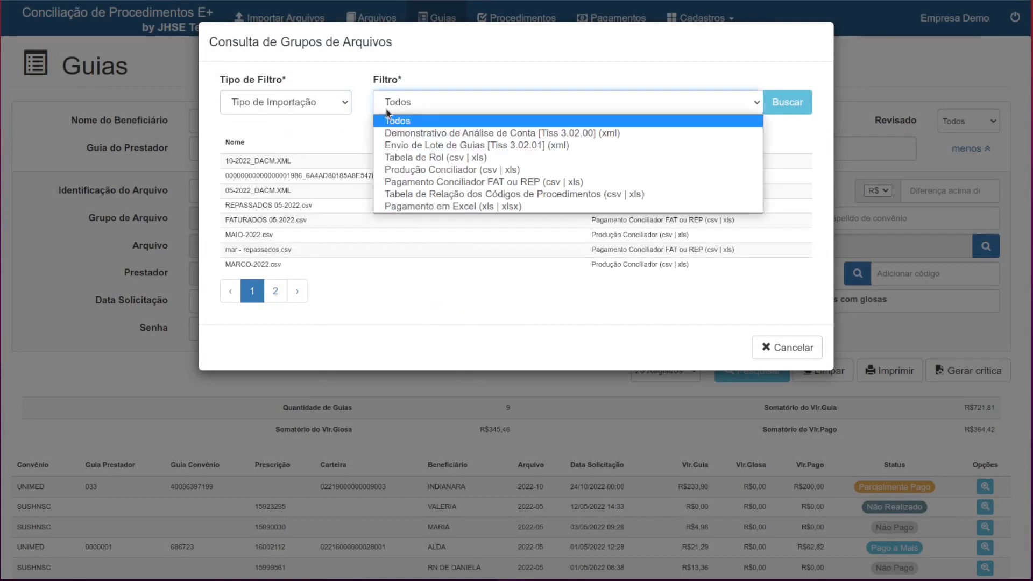
left_click(444, 169)
left_click(787, 102)
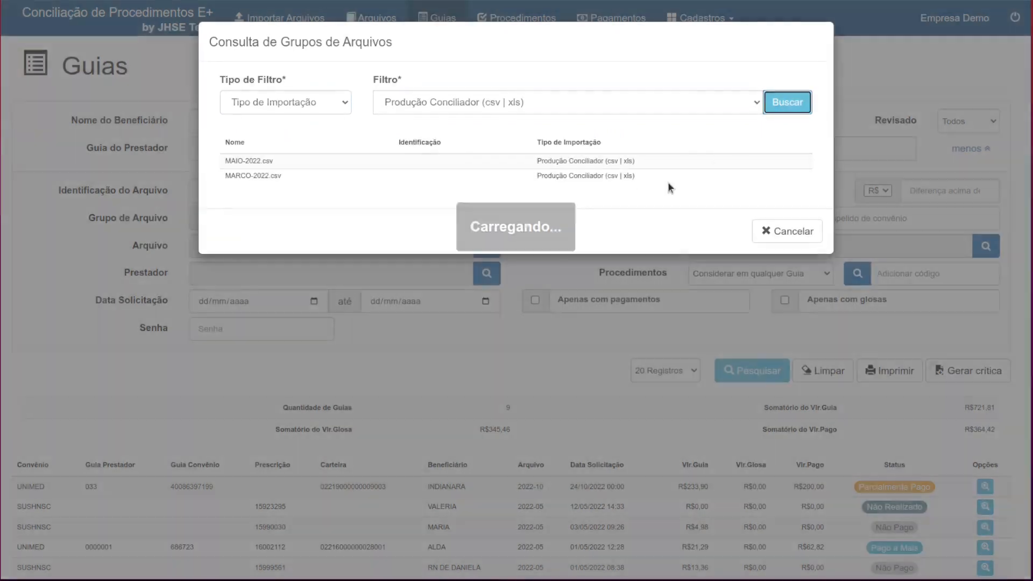
left_click(281, 178)
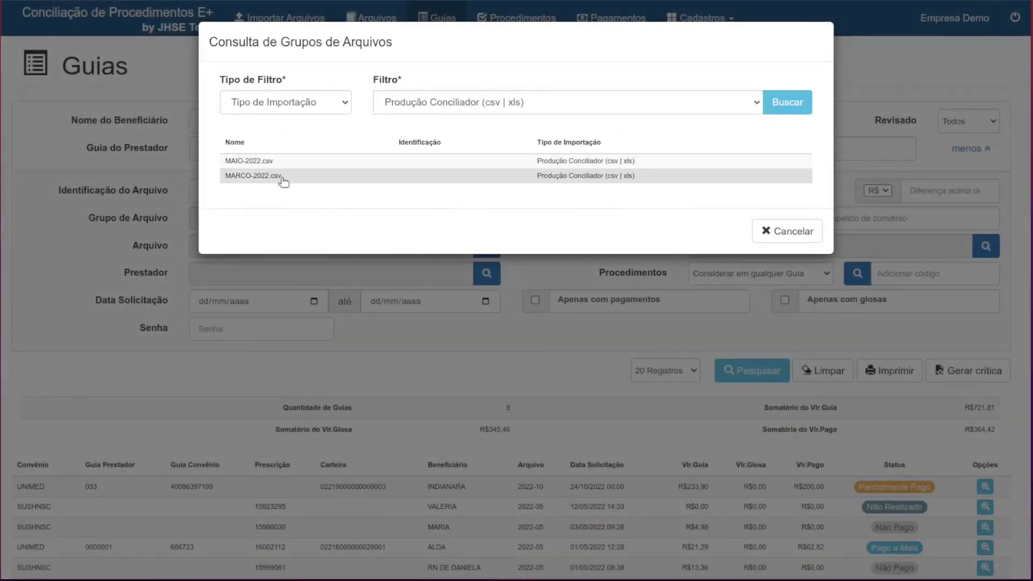
left_click(749, 371)
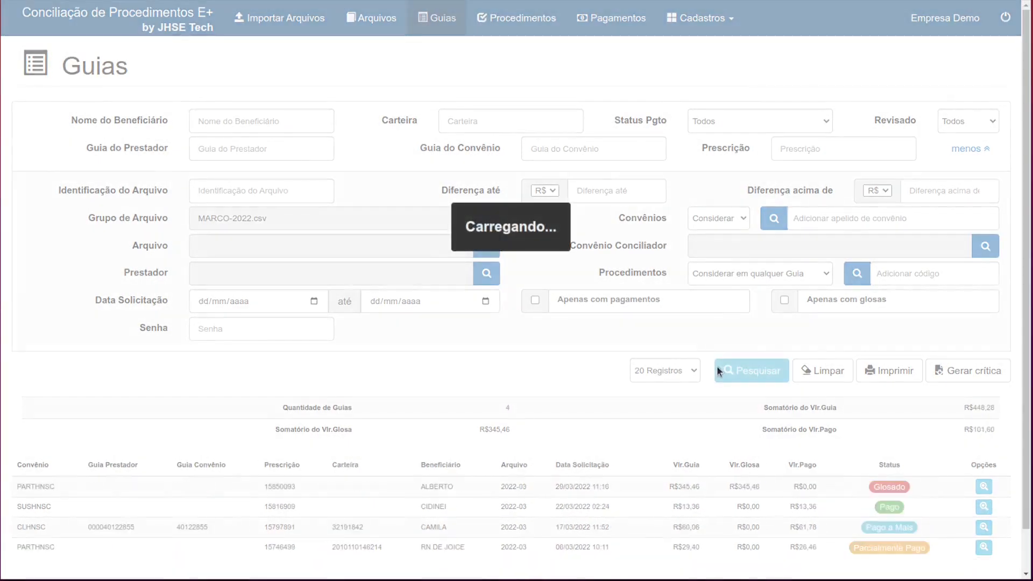
- Open the denied PARTHNSC guide of 29/03/2022 and set its reviewed status to Sim, keeping the current payment status
scroll(605, 325, "down", 1)
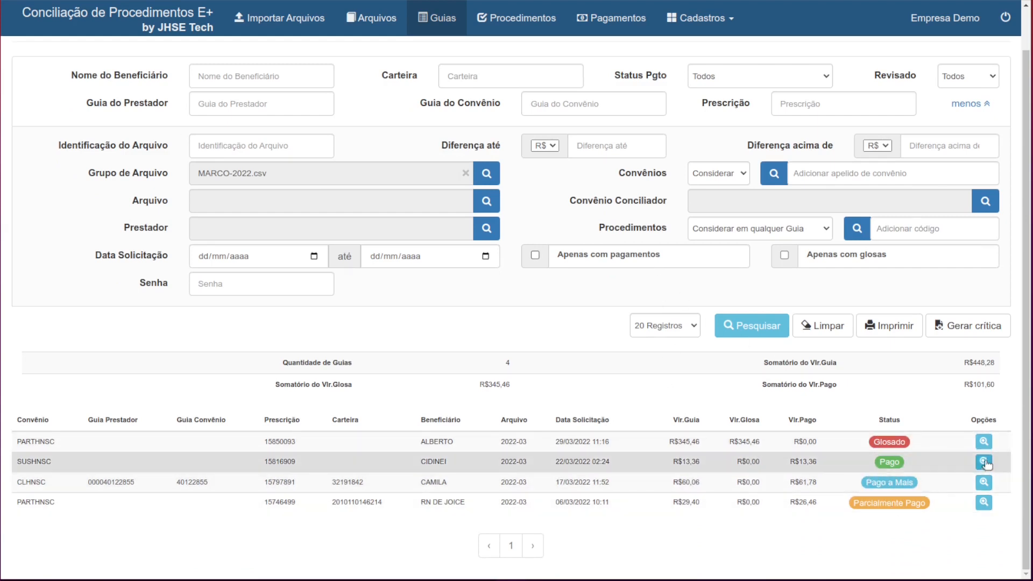
left_click(984, 442)
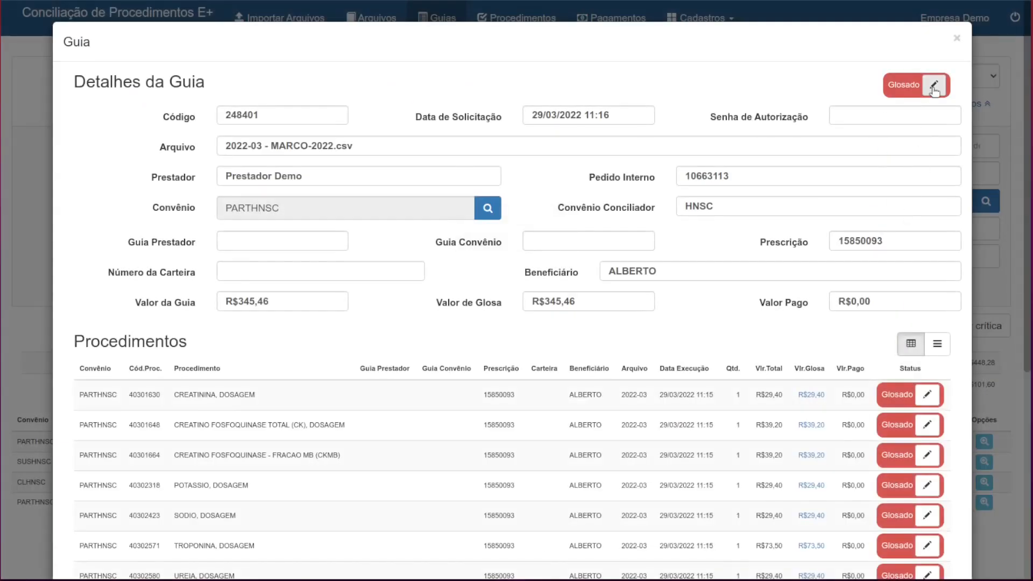
left_click(934, 87)
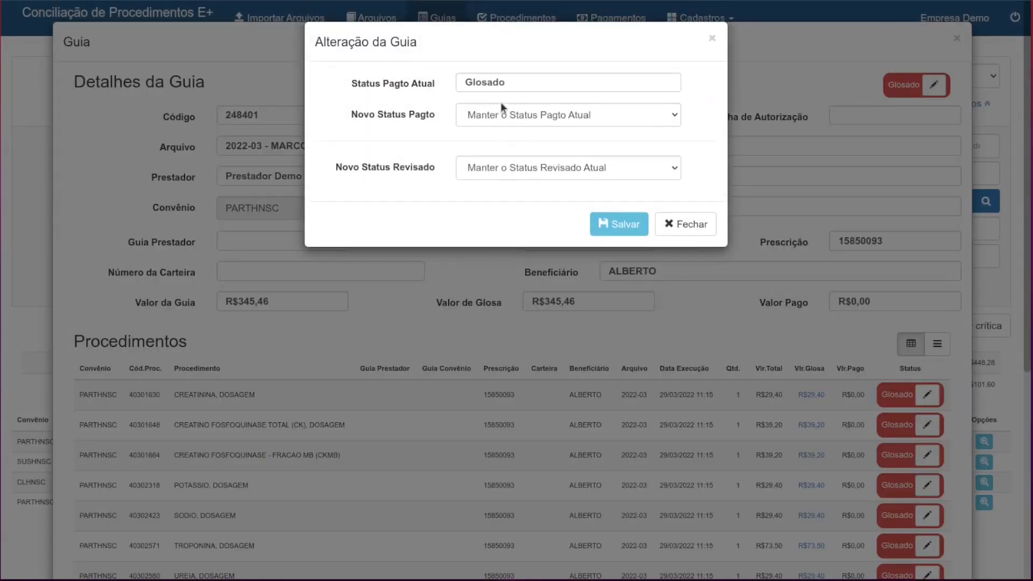
left_click(523, 168)
left_click(521, 210)
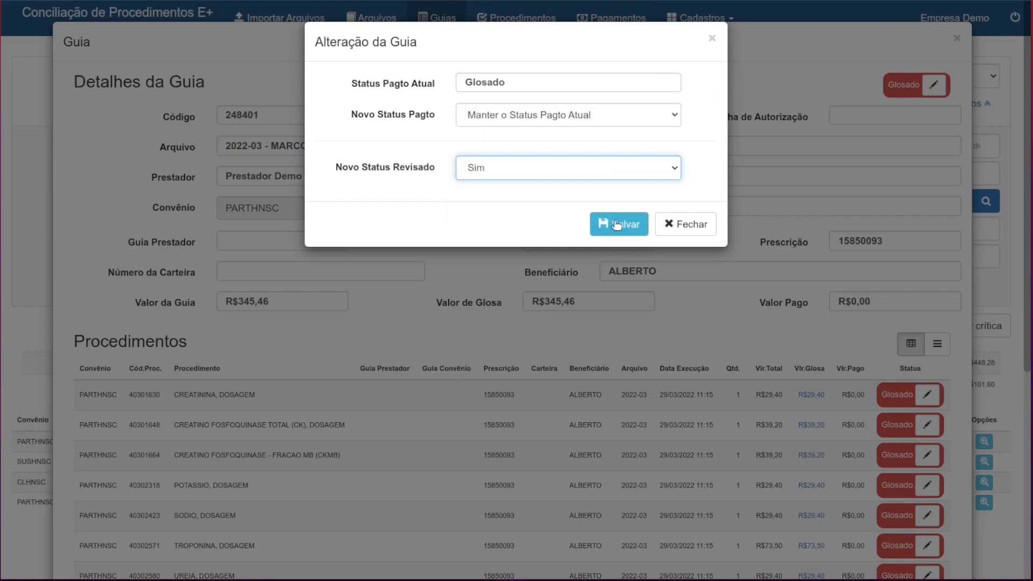
left_click(615, 224)
left_click(542, 366)
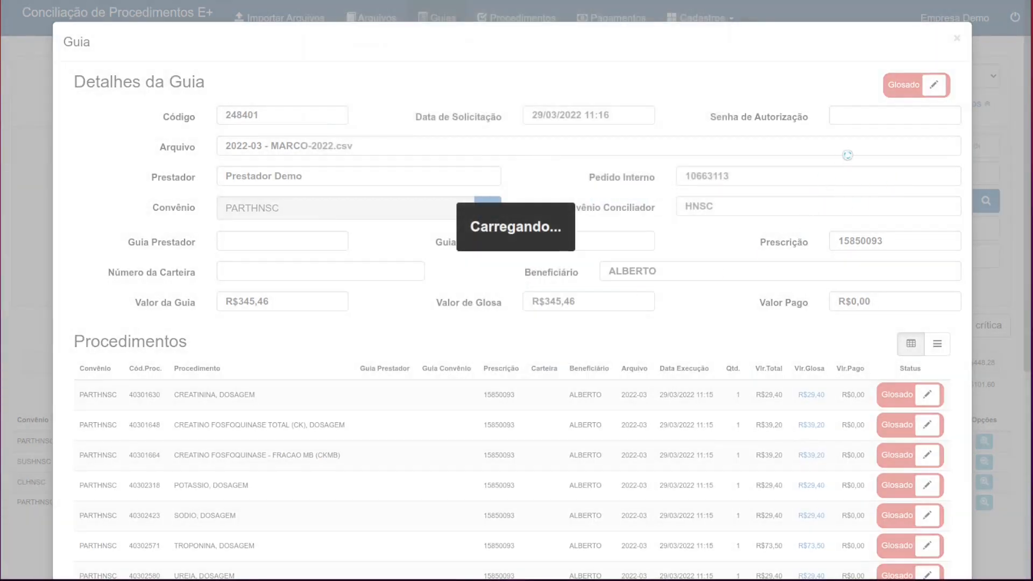
- Save the observation "Aguardando o pagamento nos próximos meses" on the PARTHNSC guide and close its details
scroll(192, 475, "down", 6)
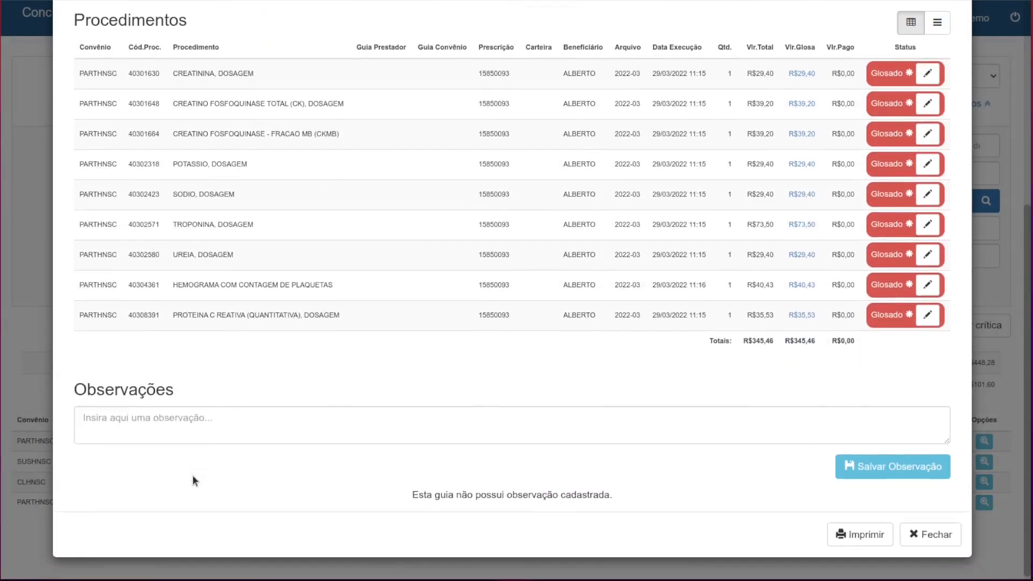
left_click(196, 410)
type("Agua")
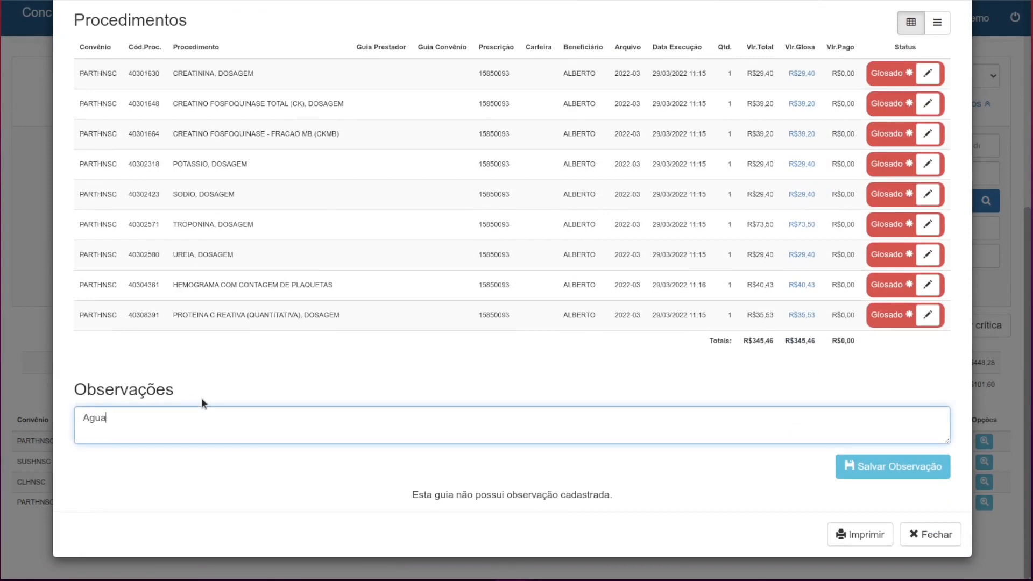
type("rdando o pagamento nos pr")
type("óximos meses")
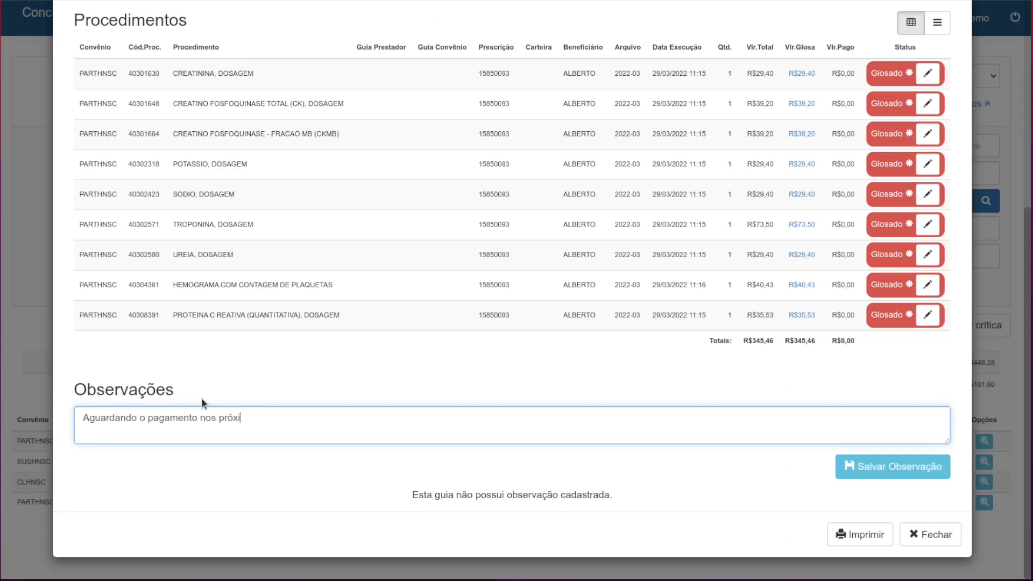
left_click(927, 476)
left_click(936, 562)
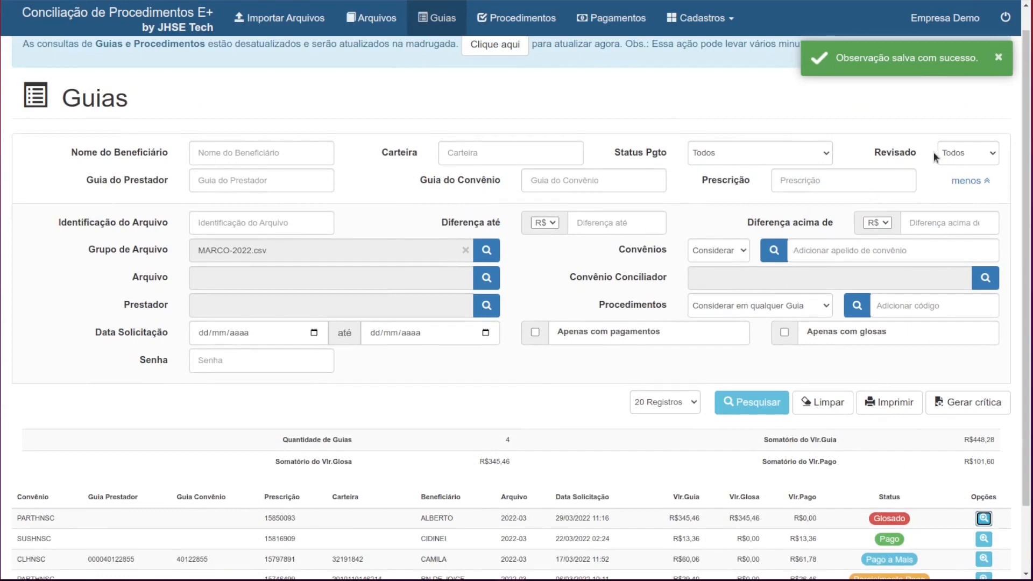
- Search the MARCO-2022.csv guides whose reviewed status is Sim
left_click(952, 159)
left_click(960, 188)
left_click(767, 398)
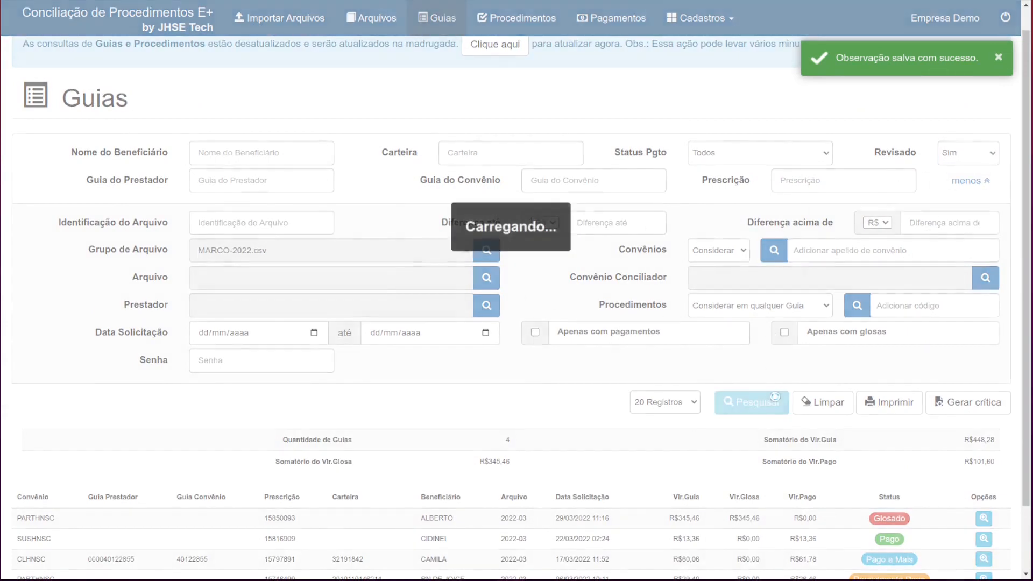
scroll(772, 430, "down", 1)
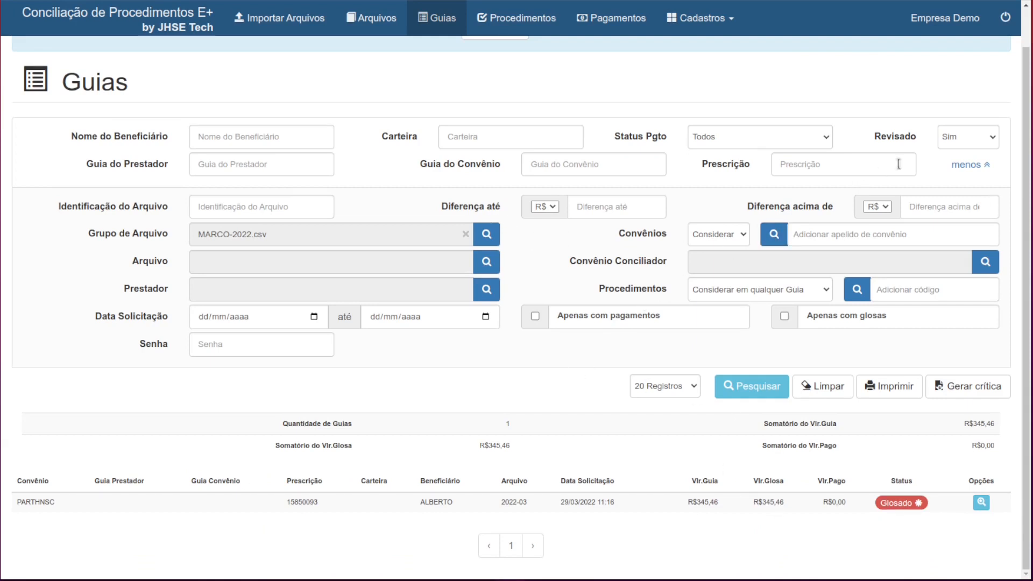
- Reset the reviewed filter to Todos, replace the file group with MAIO-2022.csv, and search its guides
left_click(945, 142)
left_click(949, 154)
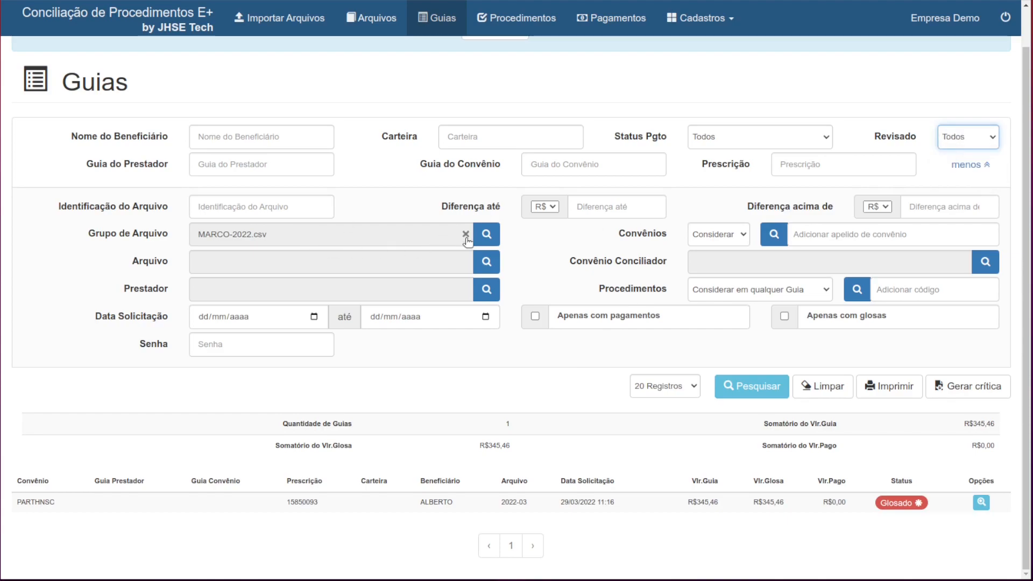
left_click(465, 234)
left_click(482, 237)
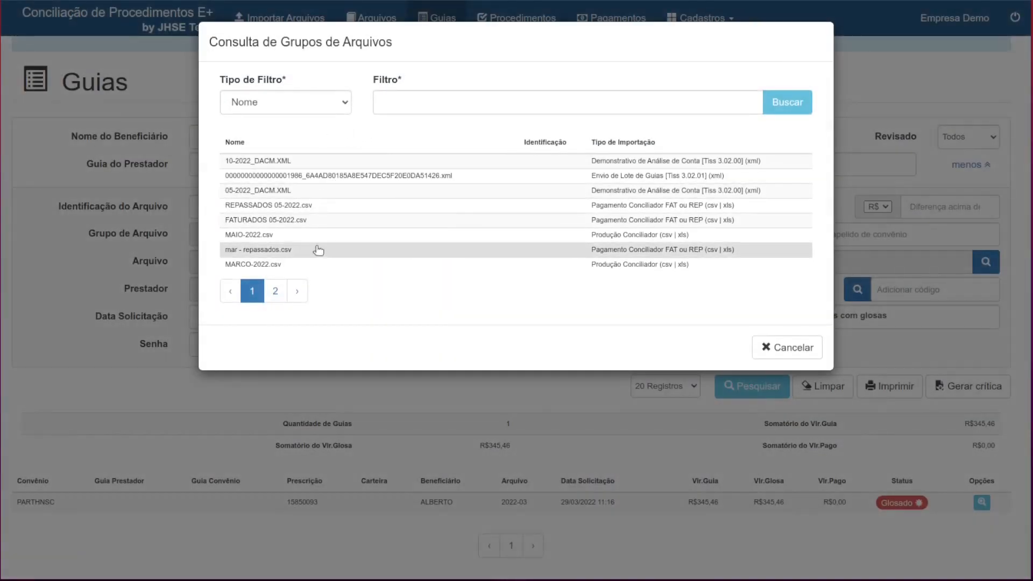
left_click(305, 233)
left_click(778, 388)
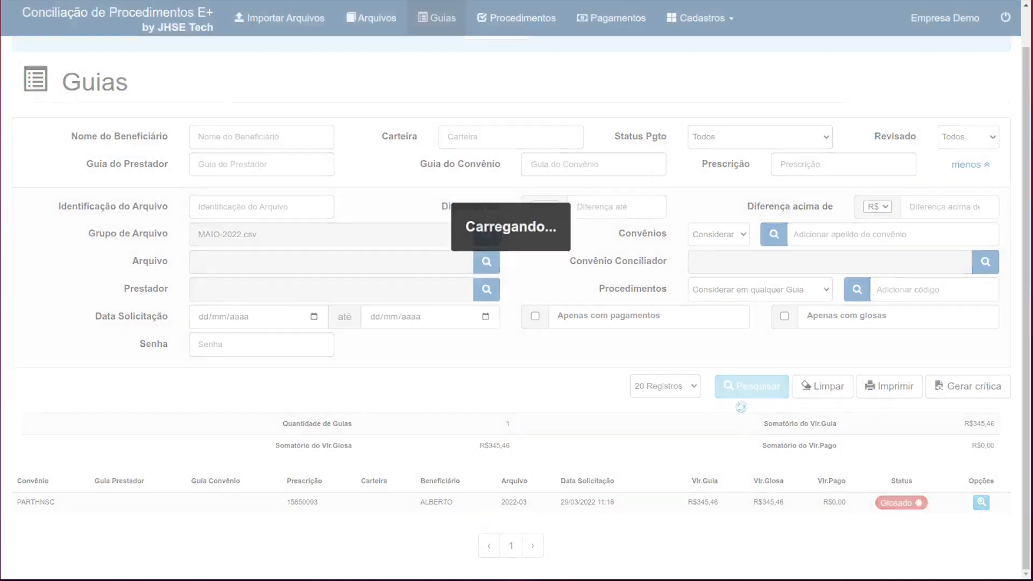
scroll(806, 495, "down", 1)
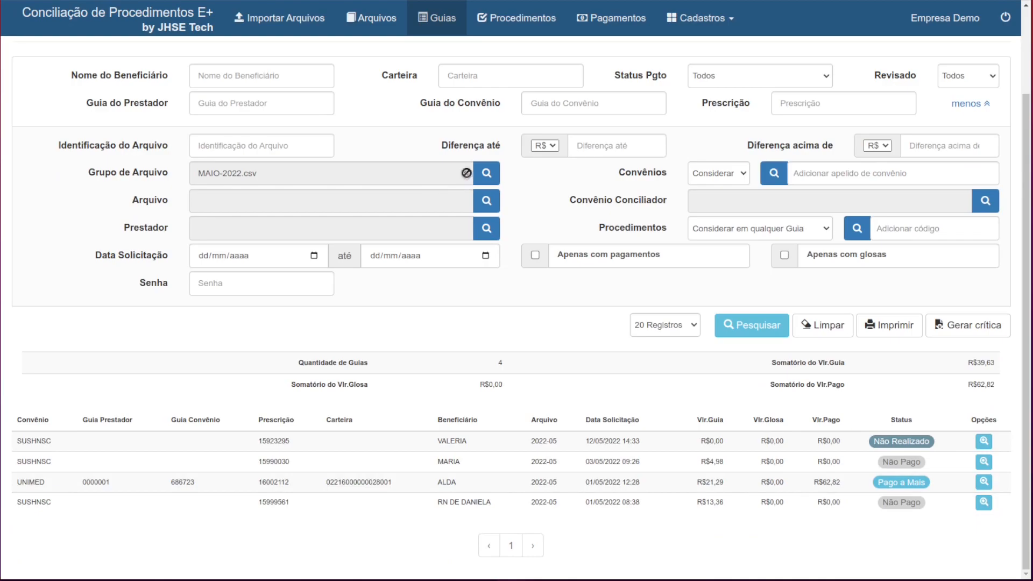
- Change the file group filter to the Envio de Lote de Guias [Tiss 3.02.01] XML file and search its guides
left_click(486, 173)
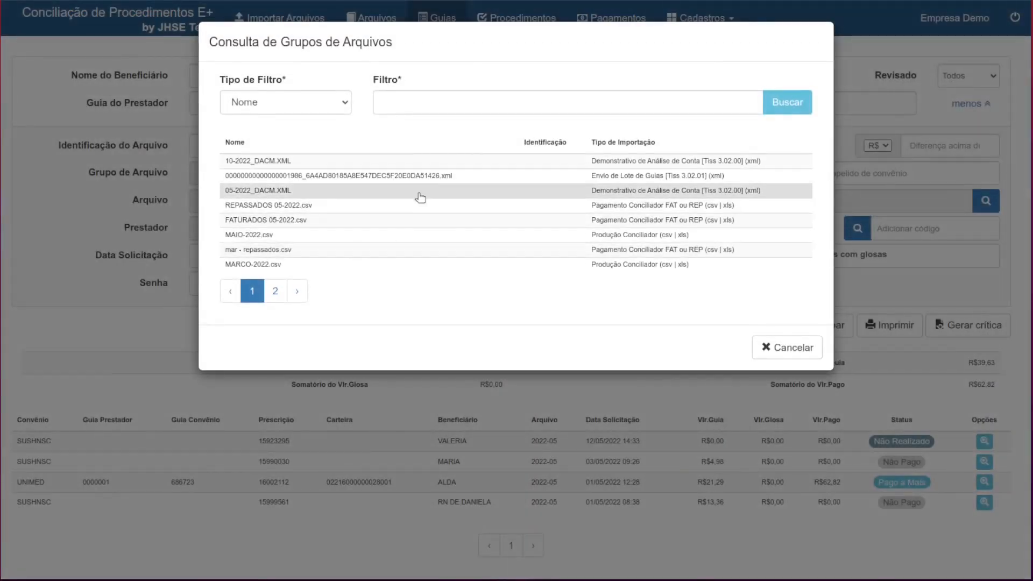
left_click(431, 179)
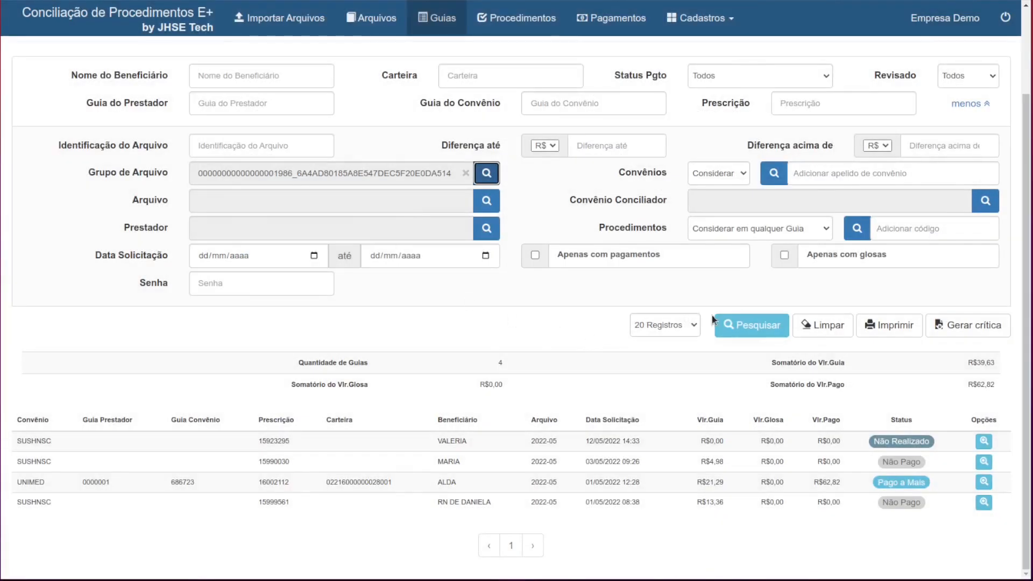
left_click(751, 325)
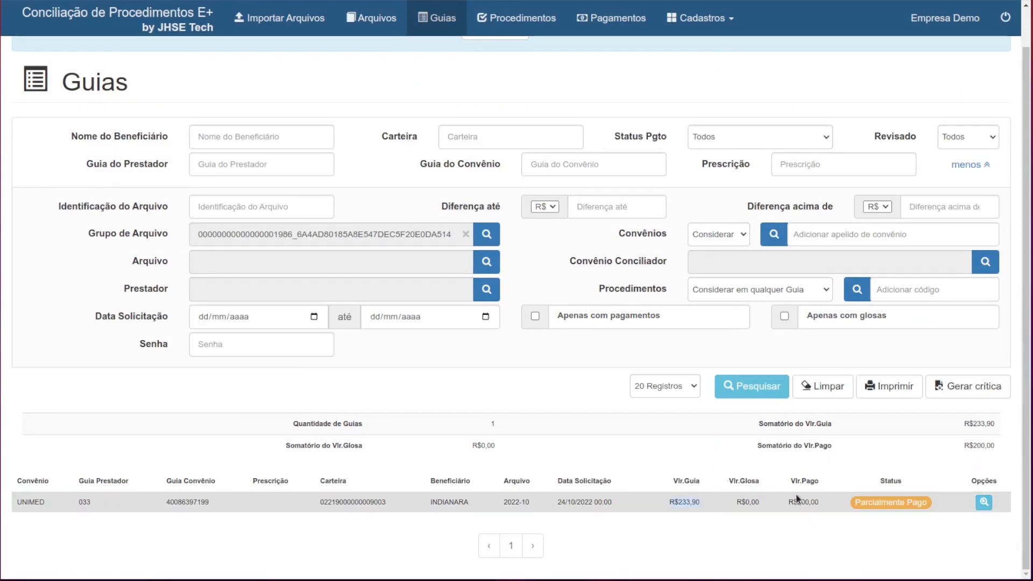
- Open the 2022-10 UNIMED guide's details, check its procedures in the detailed list view, and return to the table view
left_click(984, 502)
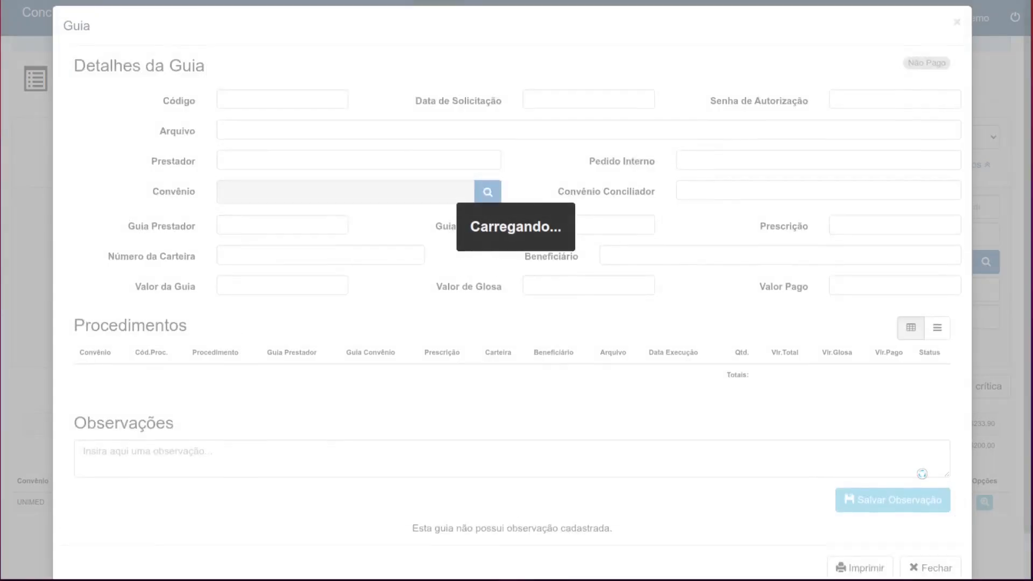
scroll(875, 385, "down", 3)
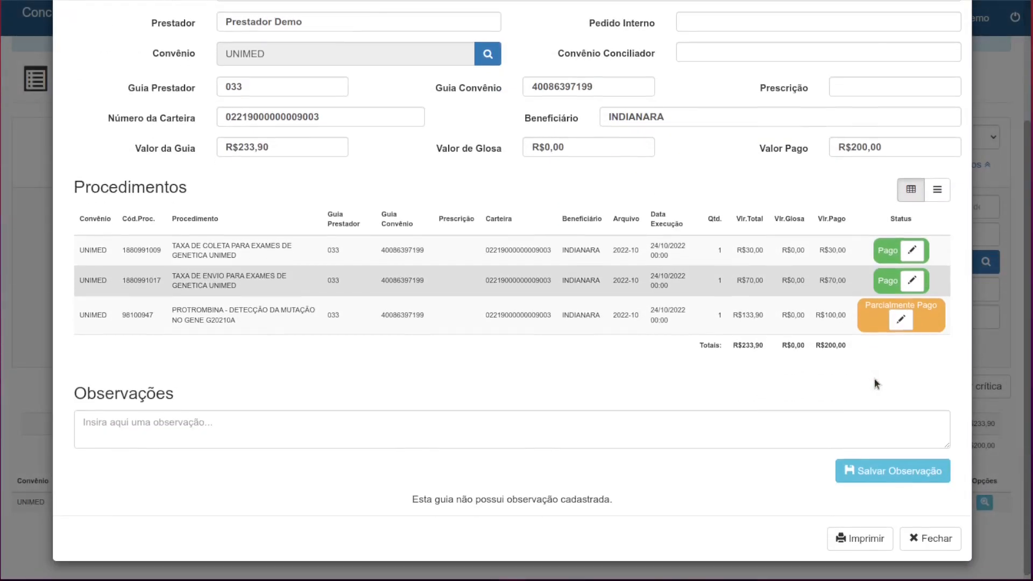
left_click(937, 189)
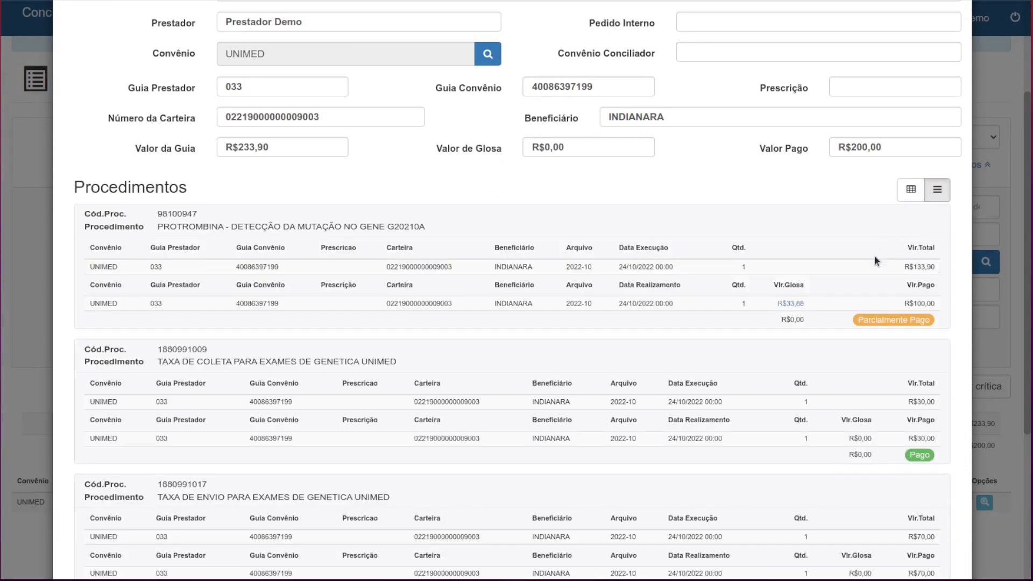
left_click(910, 191)
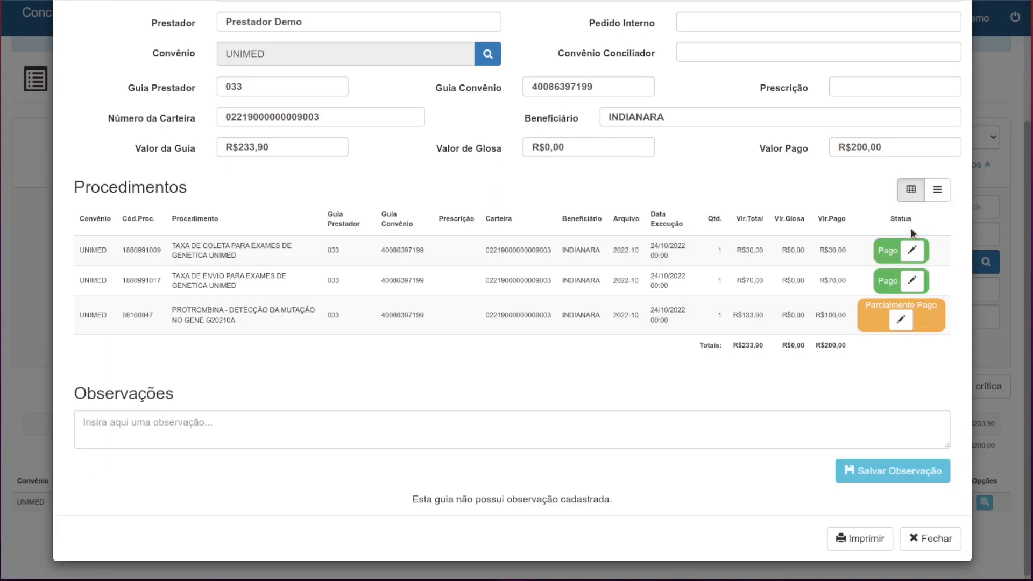
- Set the PROTROMBINA procedure's payment status to Pago and save the change
left_click(901, 319)
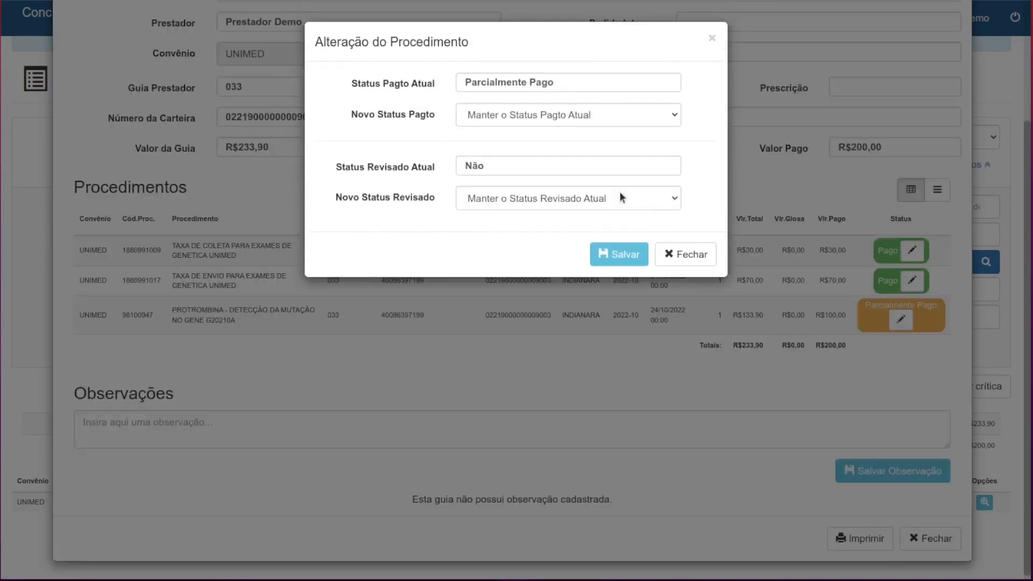
left_click(567, 115)
left_click(563, 143)
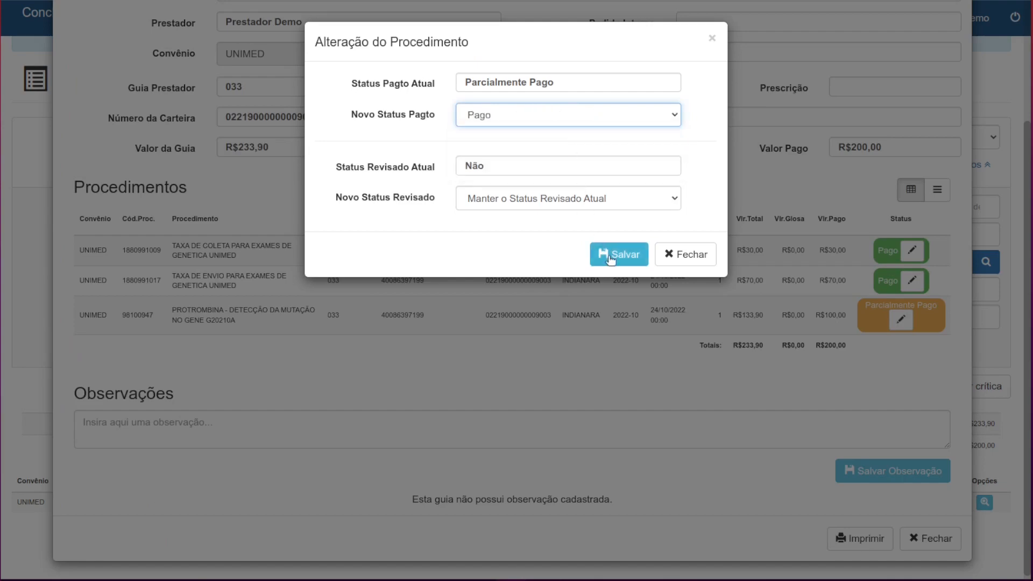
left_click(607, 254)
left_click(542, 372)
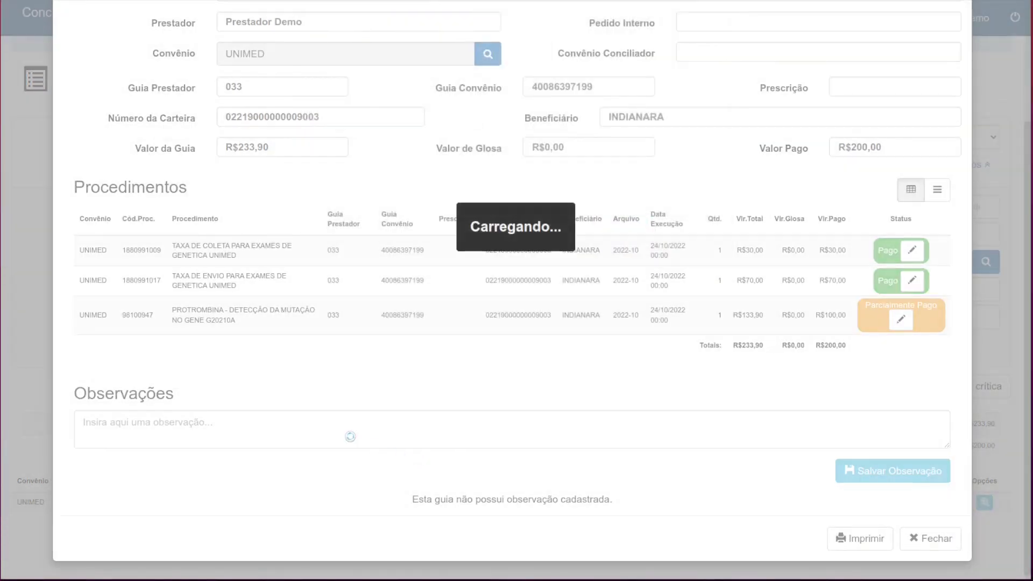
- Save the observation "Realmente foi informado um valor maior" on the guide and close its details
left_click(350, 434)
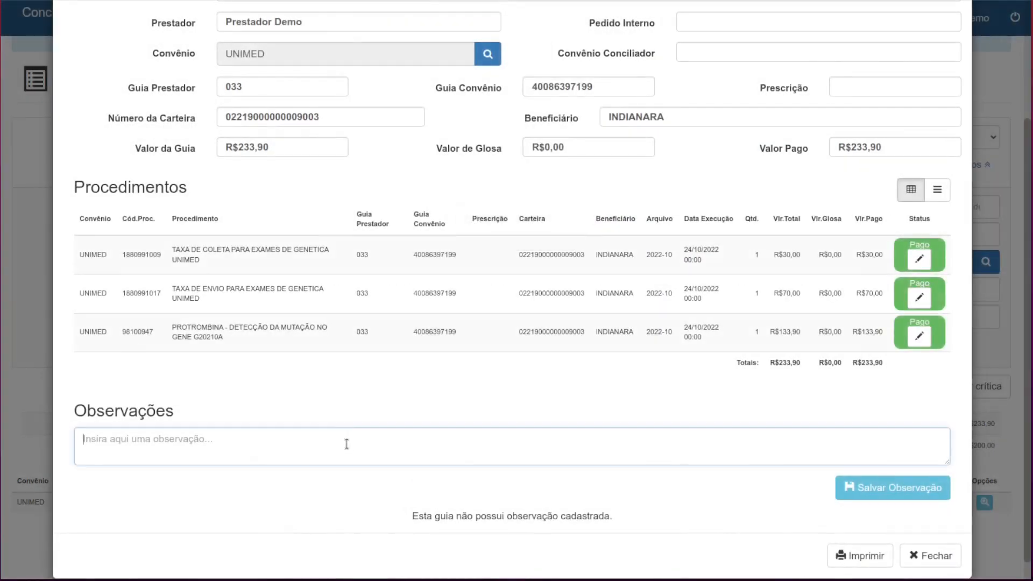
type("Realmente ")
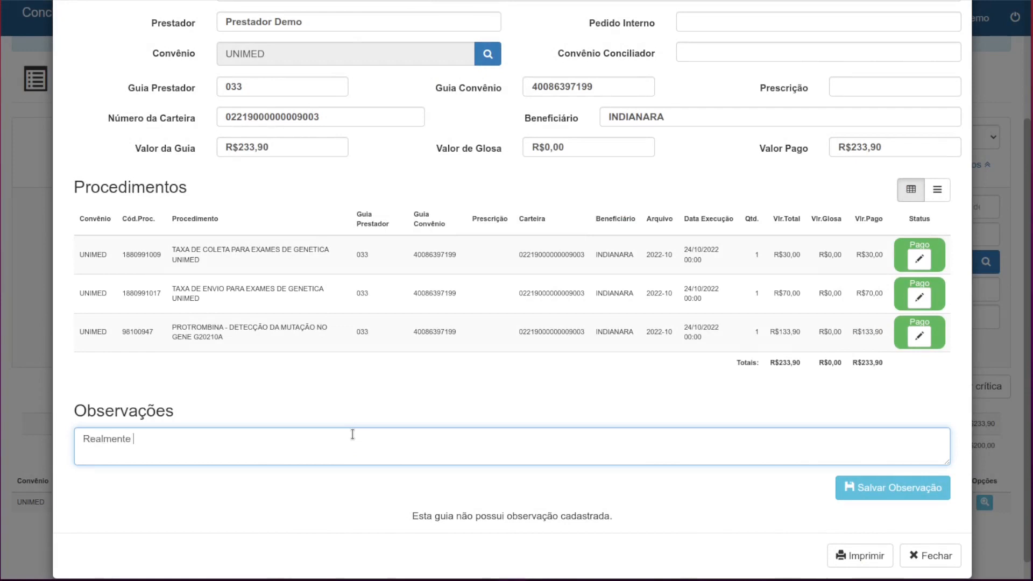
type("foi")
key("BackSpace")
key("BackSpace")
type("informado uma")
type("alor maior")
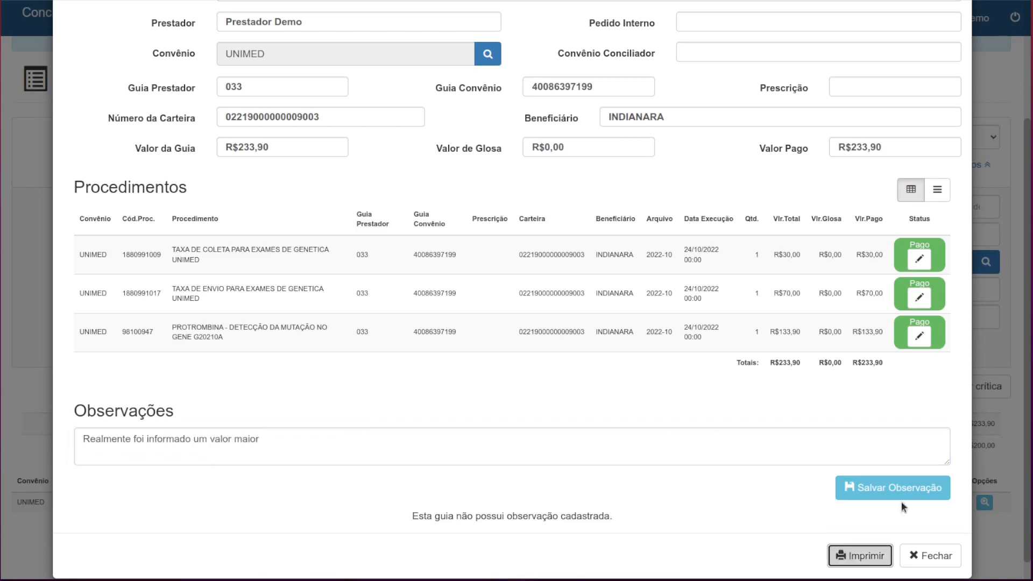
left_click(907, 483)
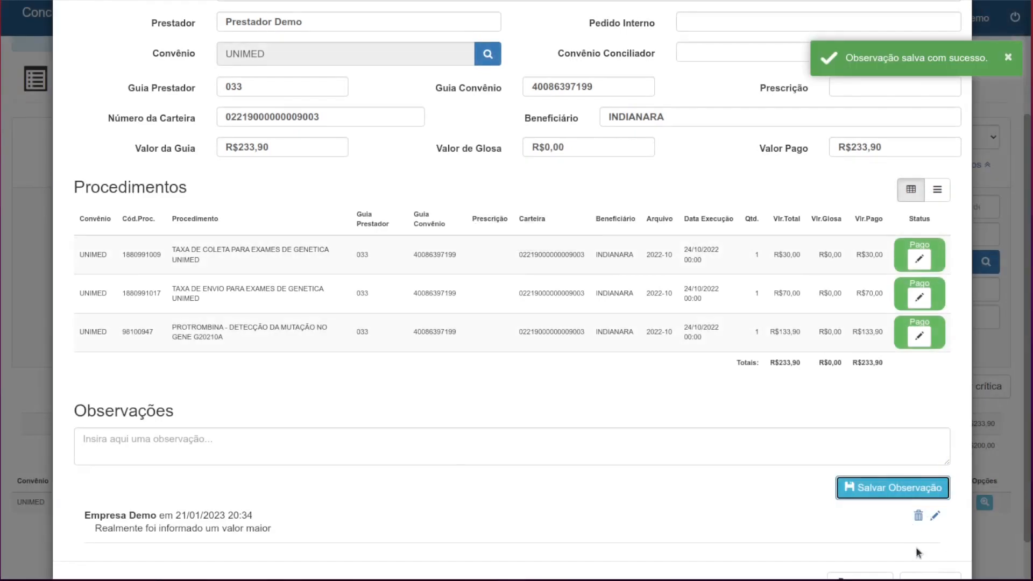
scroll(915, 546, "down", 1)
left_click(921, 533)
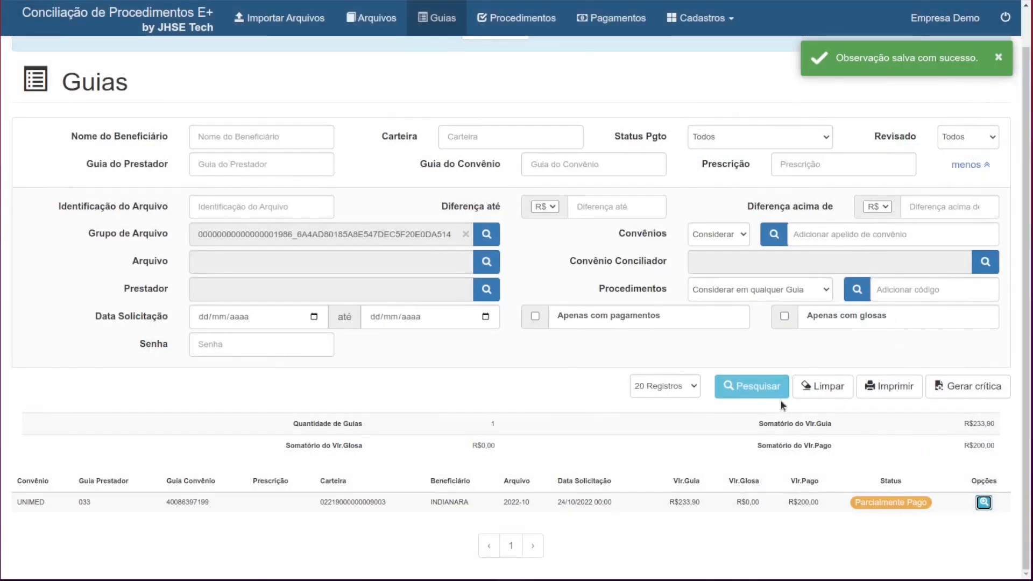
- Update the outdated guide and procedure queries immediately and search the current file group's guides again
left_click(780, 395)
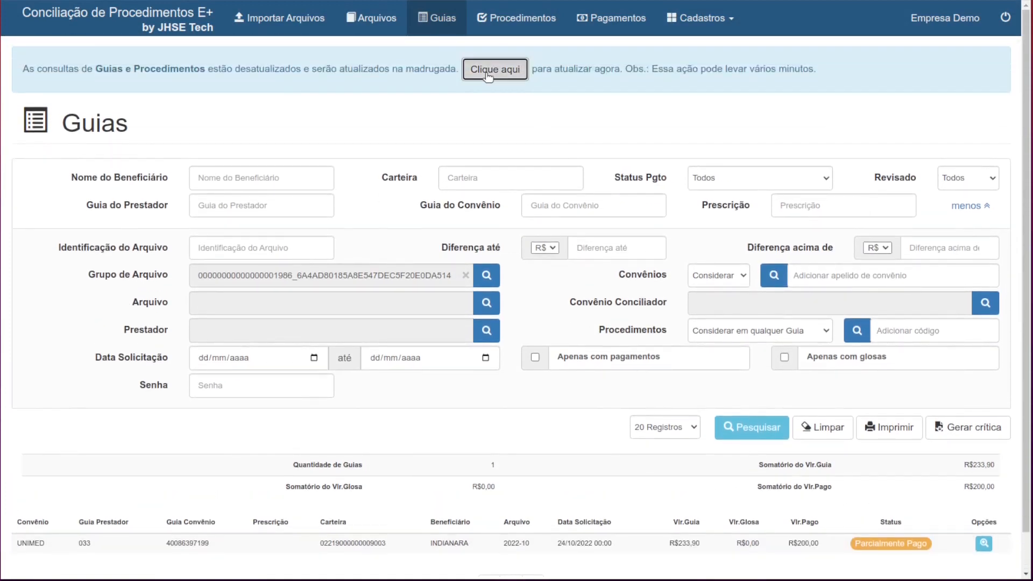
left_click(498, 66)
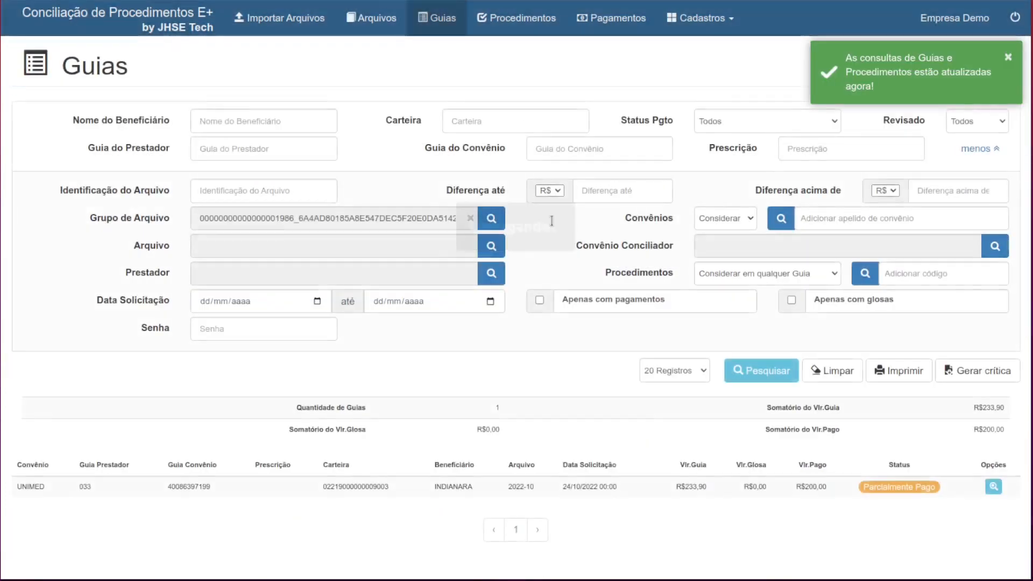
left_click(753, 372)
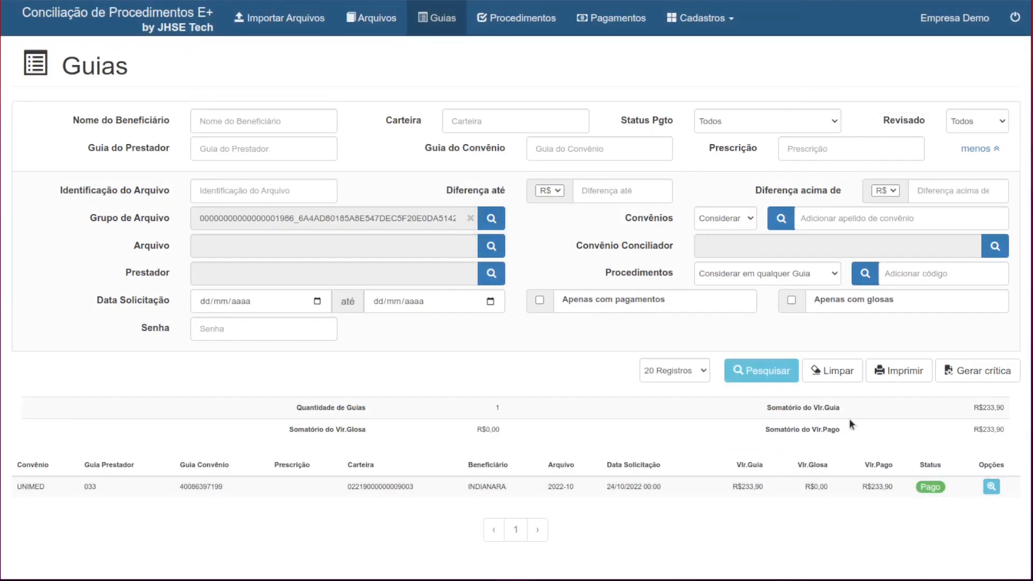
- Filter the guides by payment status Não Pago, clear the file group filter, and search
left_click(777, 119)
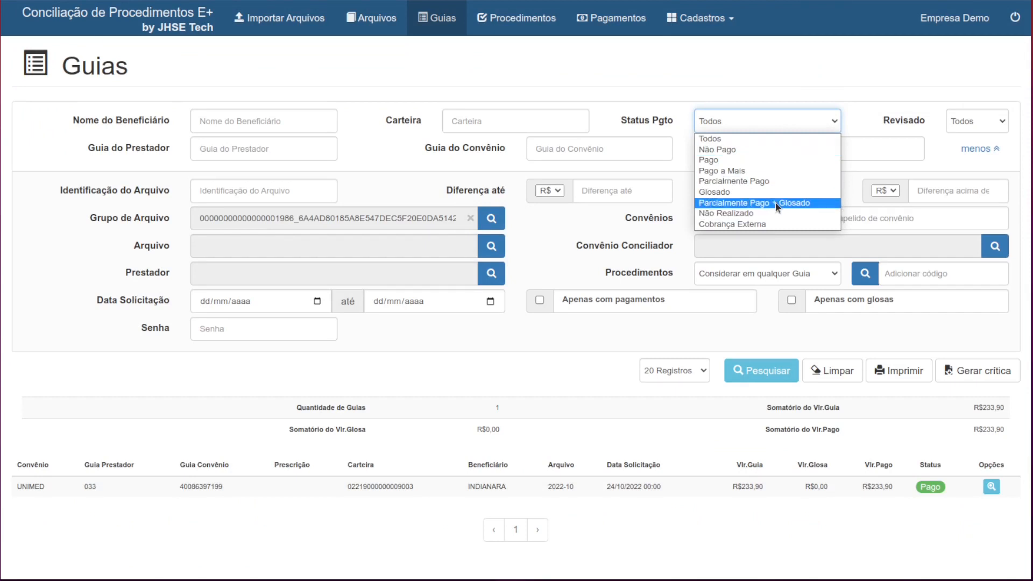
left_click(764, 151)
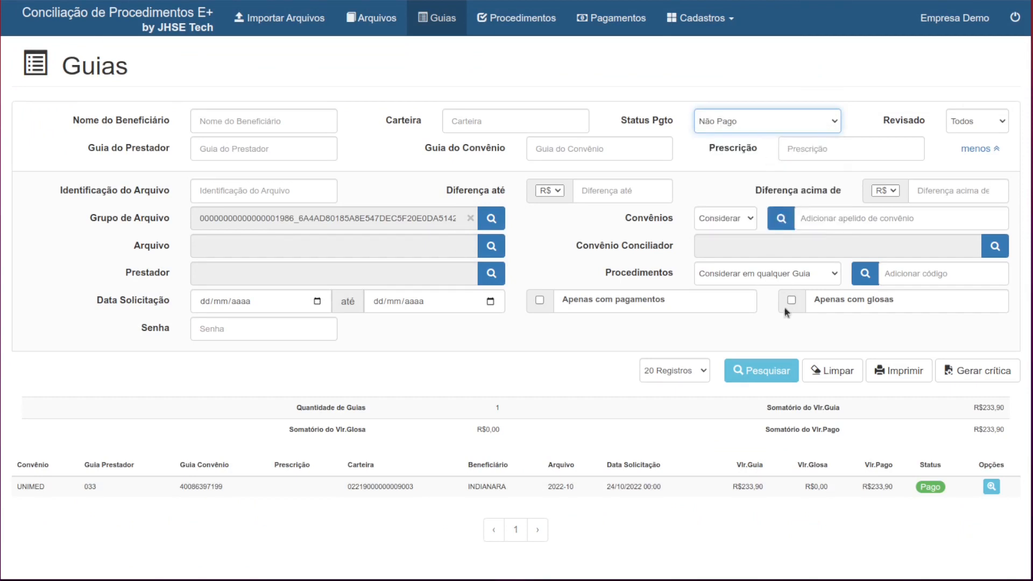
left_click(761, 370)
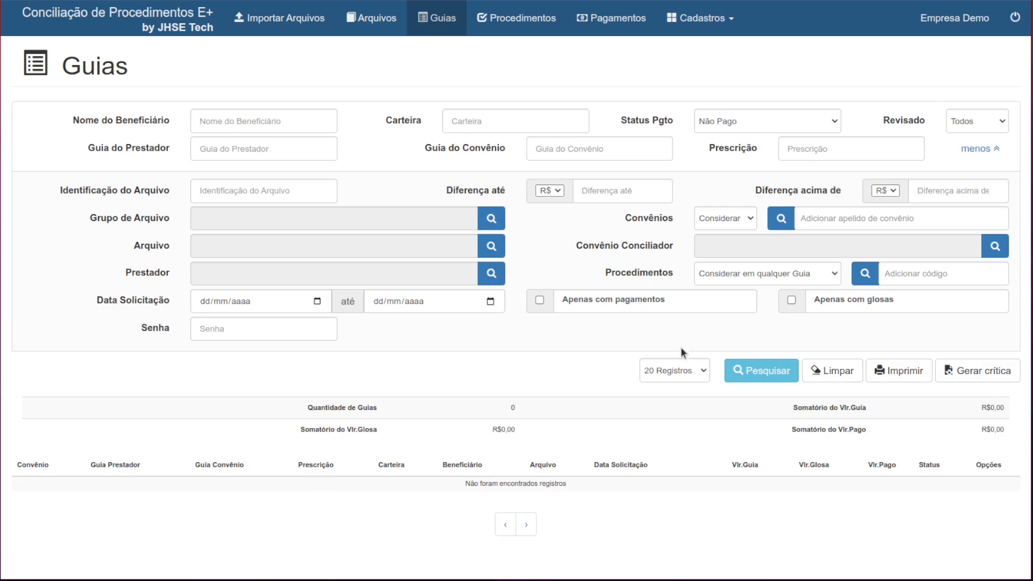
left_click(780, 379)
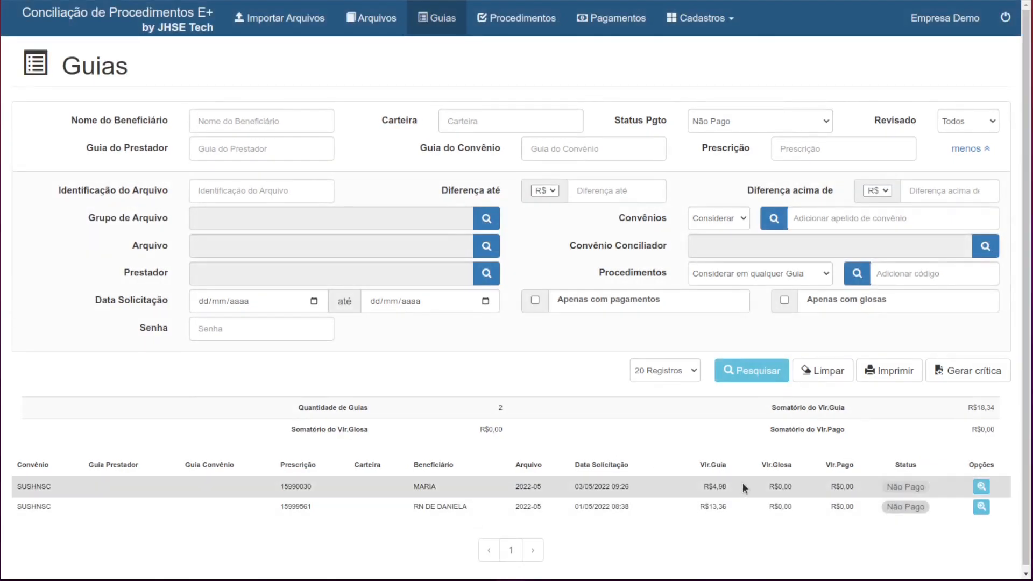
- Generate the critique report for the unpaid guides, open its semicolon-separated CSV in the spreadsheet application, and check the 2022/05 row
left_click(884, 373)
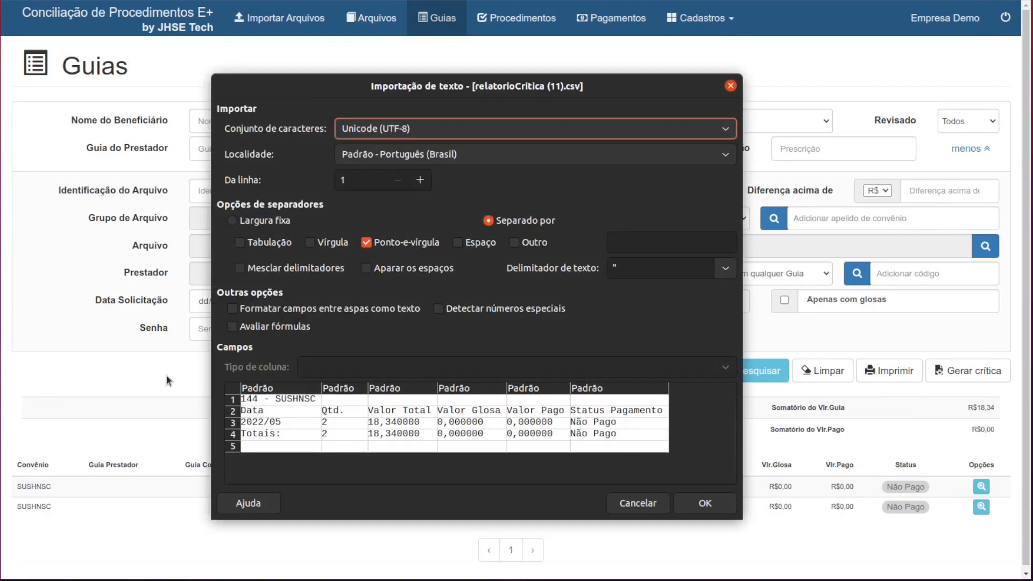
left_click(688, 503)
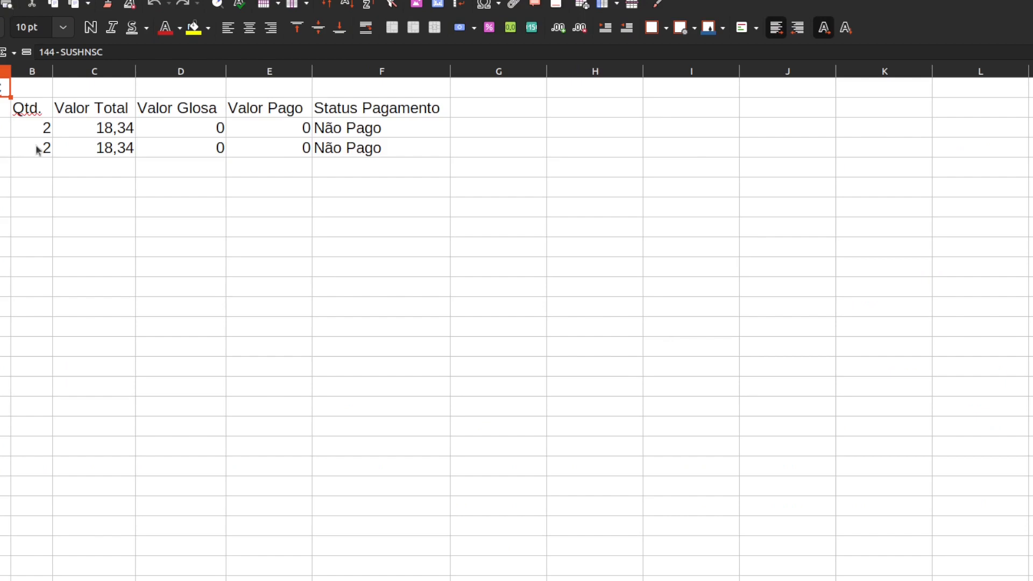
left_click_drag(40, 131, 312, 138)
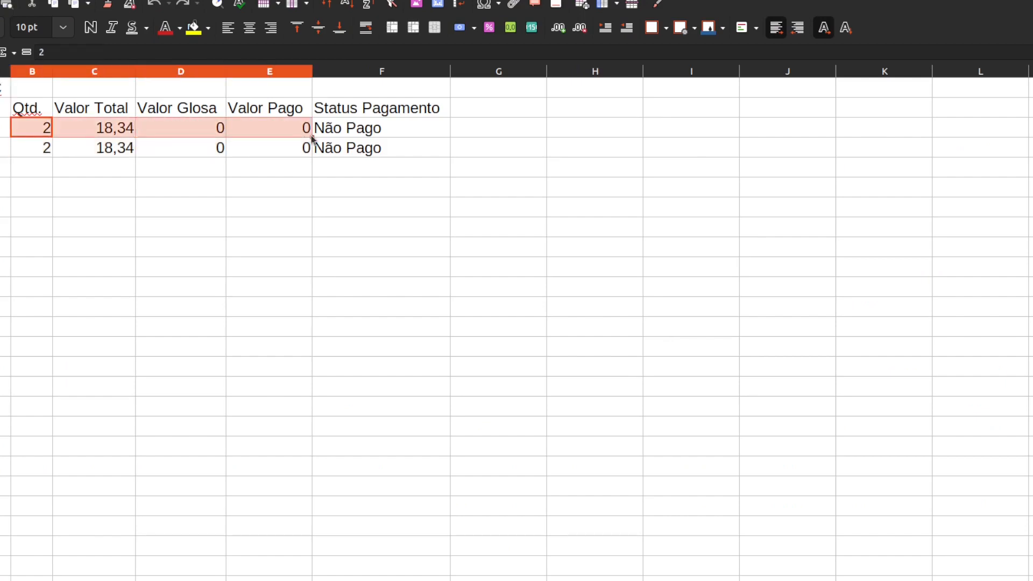
left_click(261, 224)
left_click(6, 226)
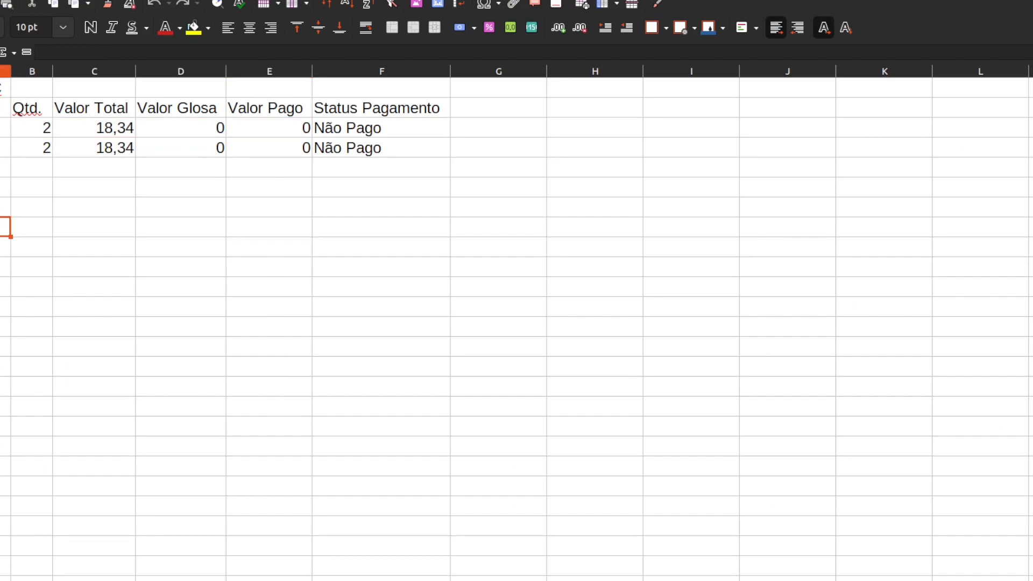